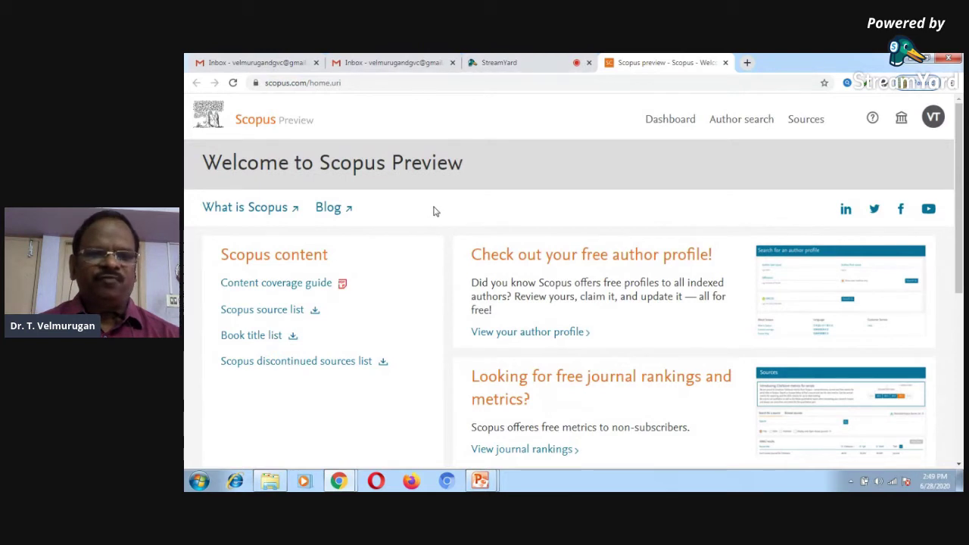
Step: Open the "What is Scopus" information and read through the article's feature table, further information and related articles
click(281, 210)
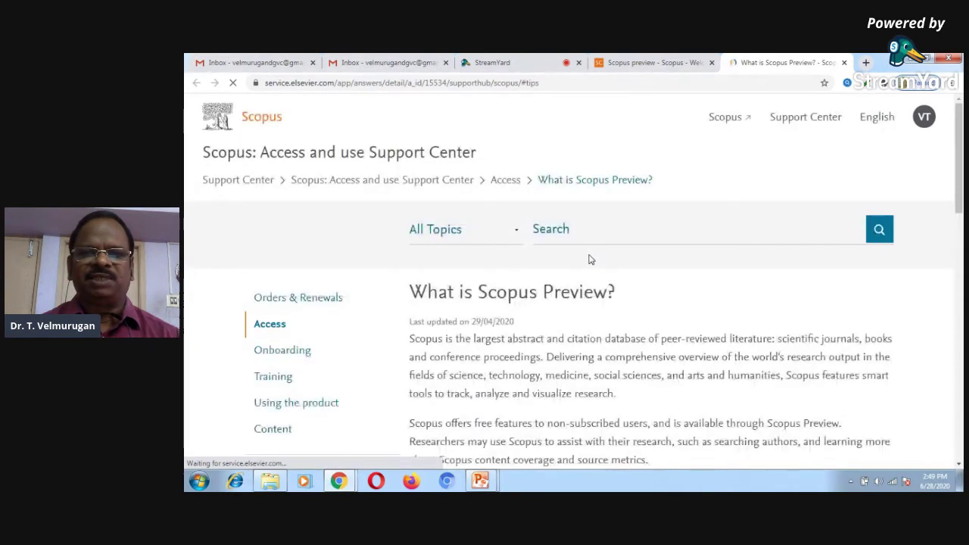
scroll(591, 260, down, 3)
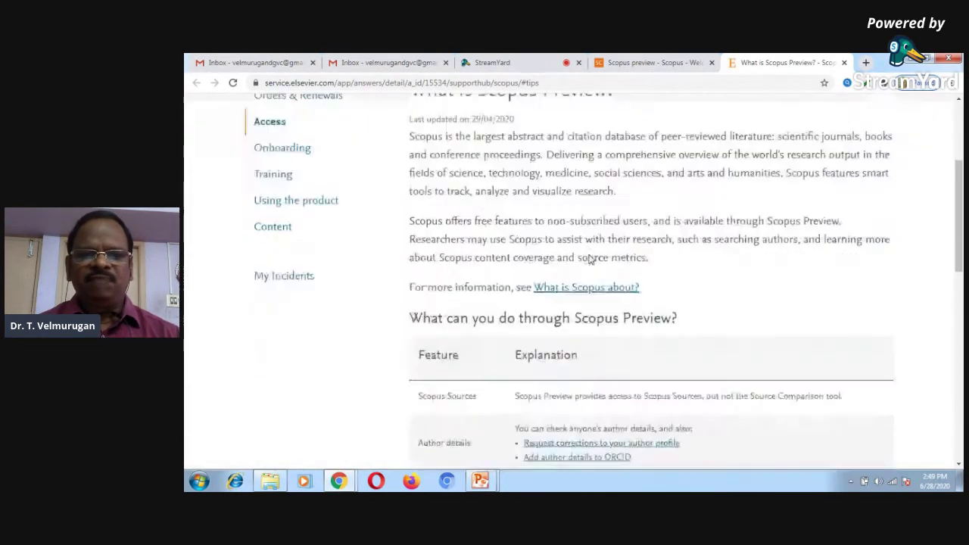
scroll(590, 259, down, 6)
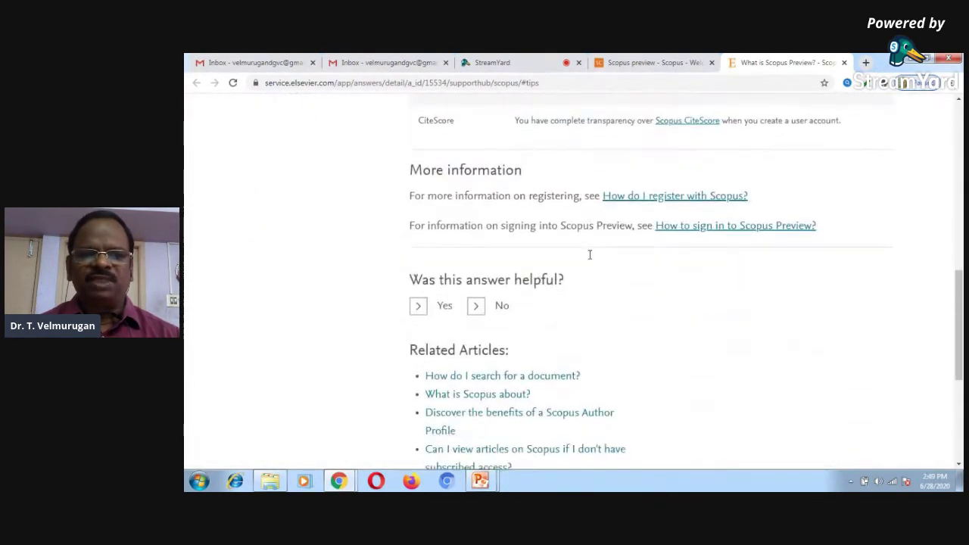
scroll(590, 256, down, 2)
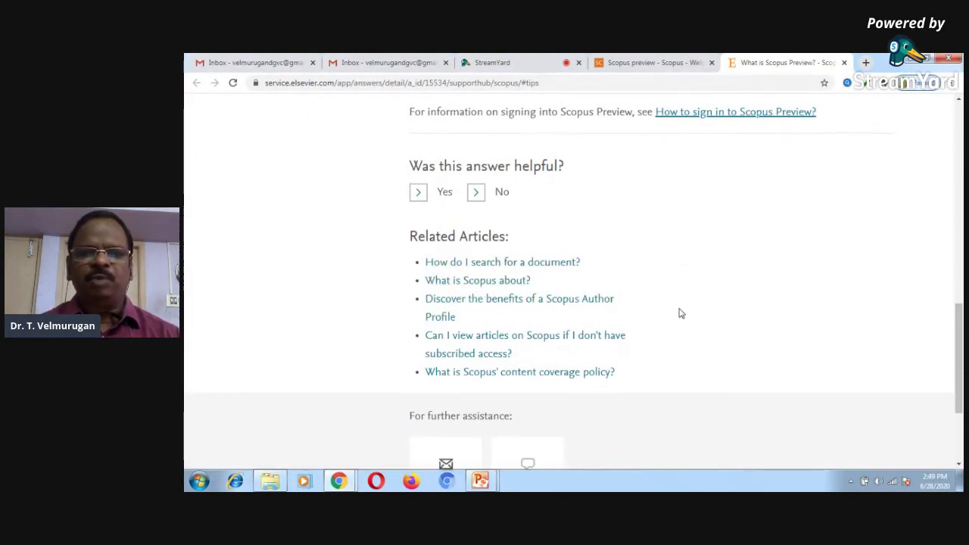
scroll(680, 314, up, 4)
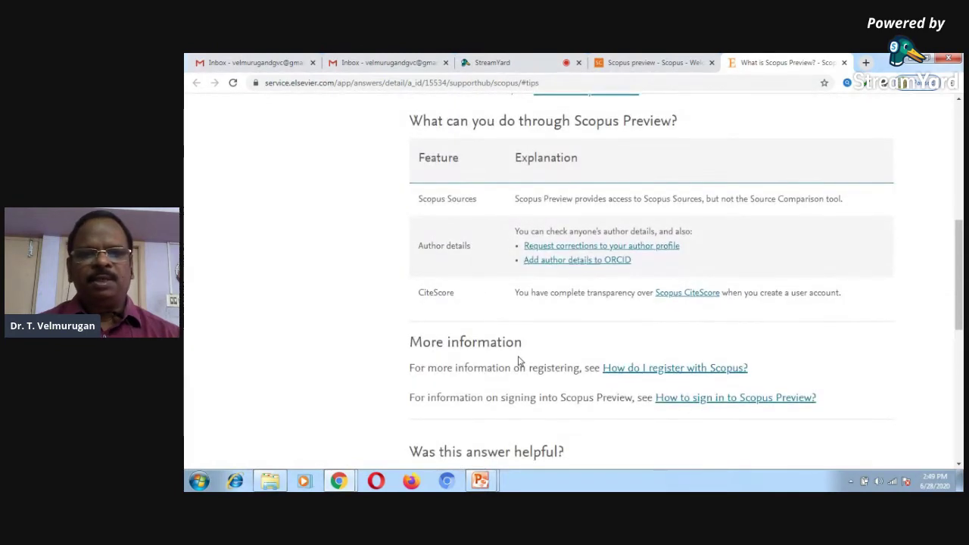
scroll(517, 362, up, 5)
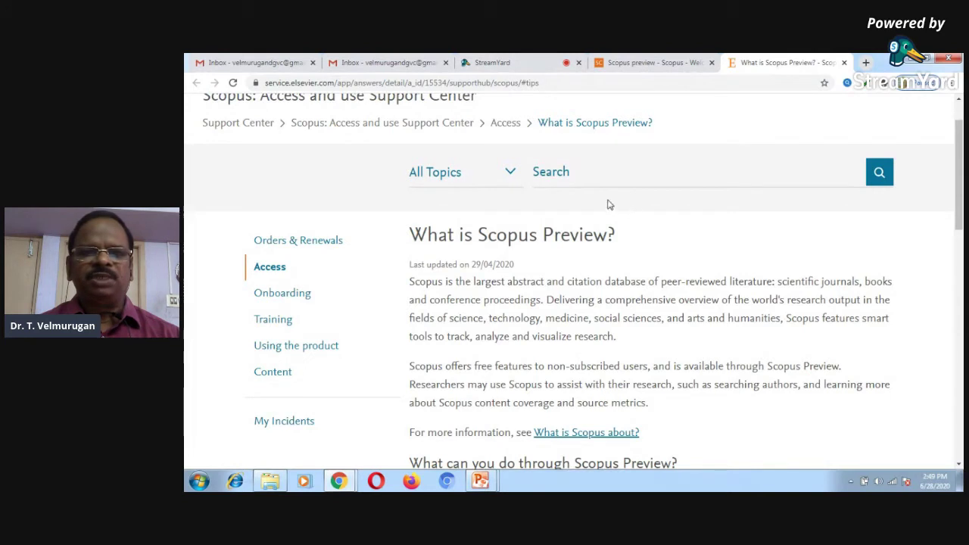
Step: View the support center's list of search topics, then close the article and return to the Scopus Preview home page
click(447, 180)
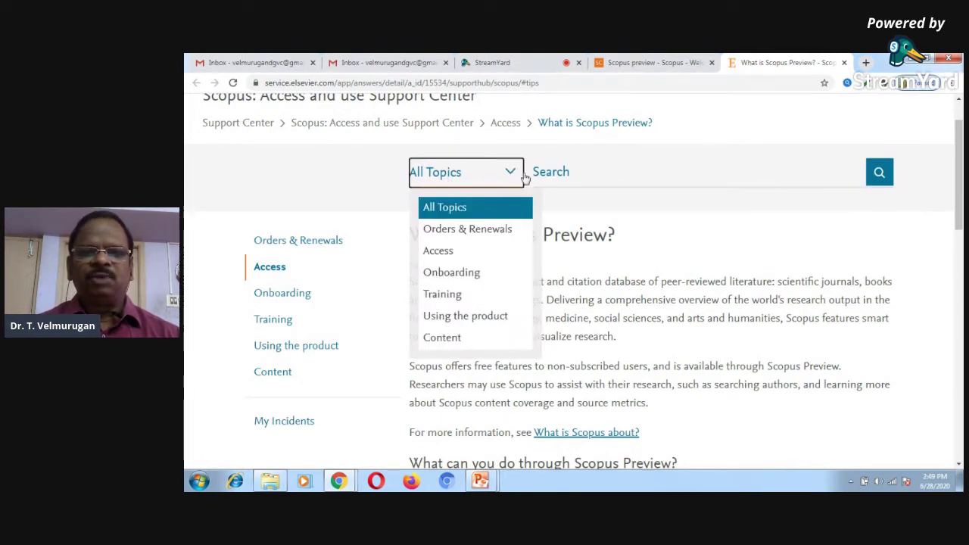
click(513, 175)
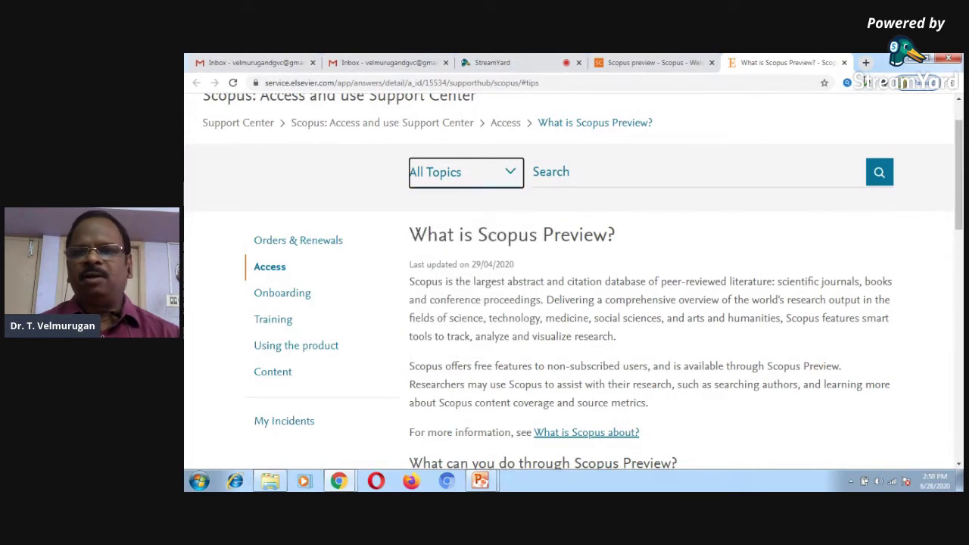
click(844, 63)
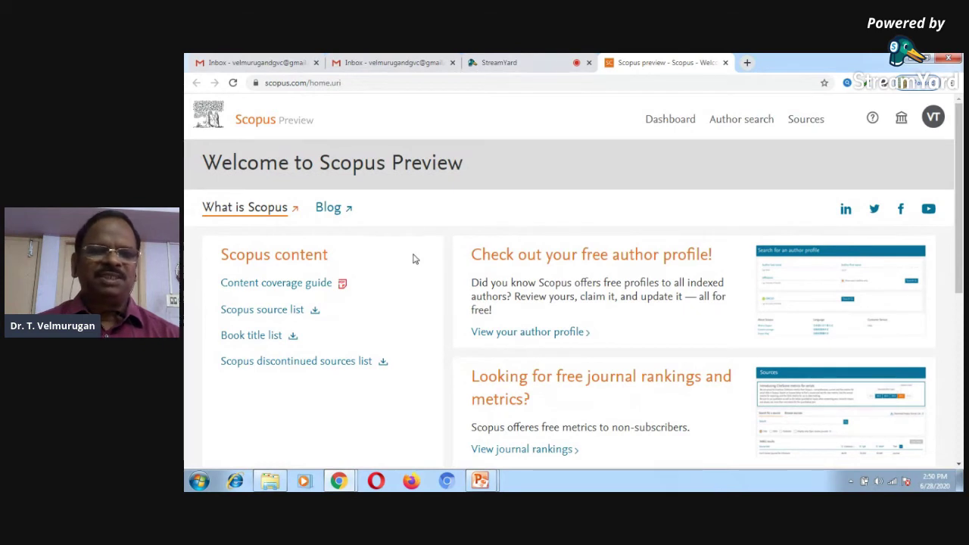
Step: Download the Scopus source list from the Scopus content section
click(280, 317)
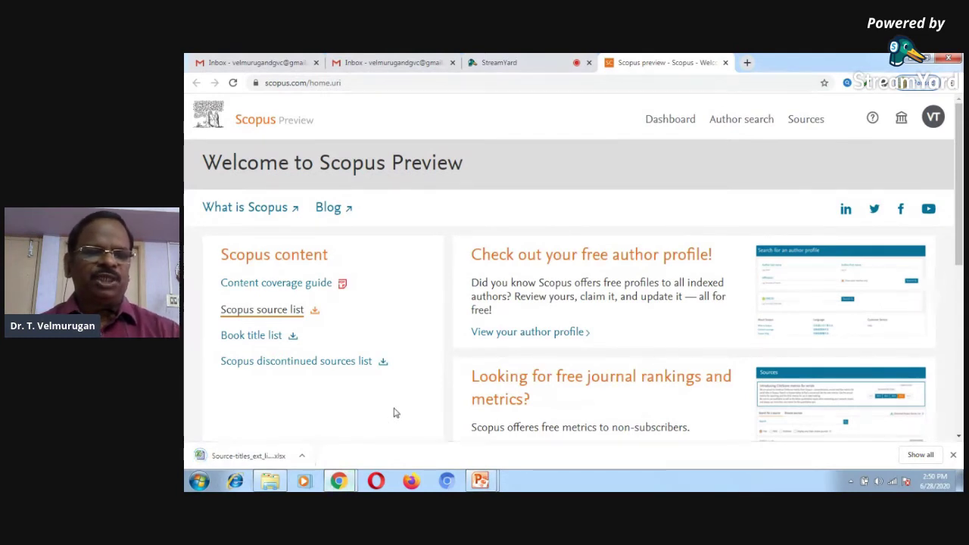
Step: Try to download the Scopus discontinued sources list, then reopen the Scopus home page from the "What is SCOPUS?" slide
click(308, 362)
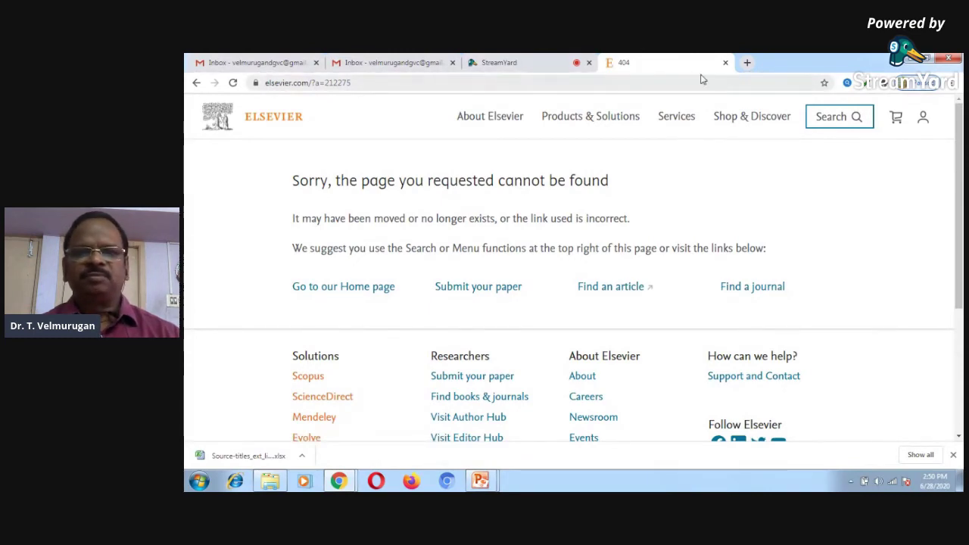
click(726, 62)
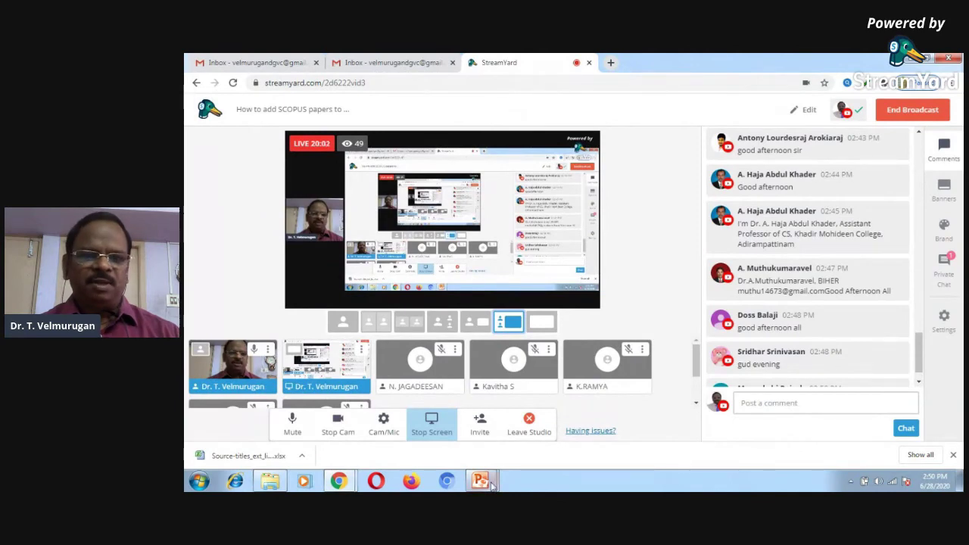
mouse_move(491, 483)
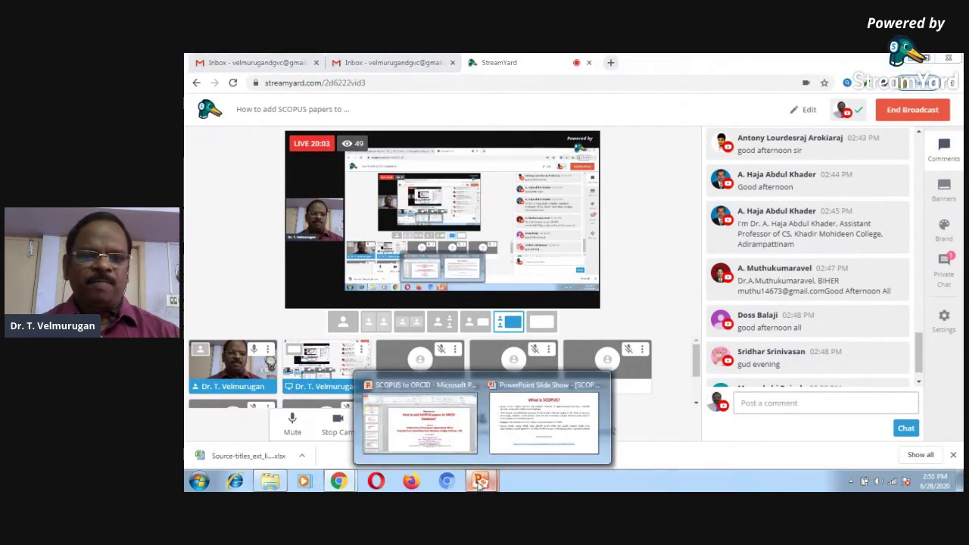
click(542, 426)
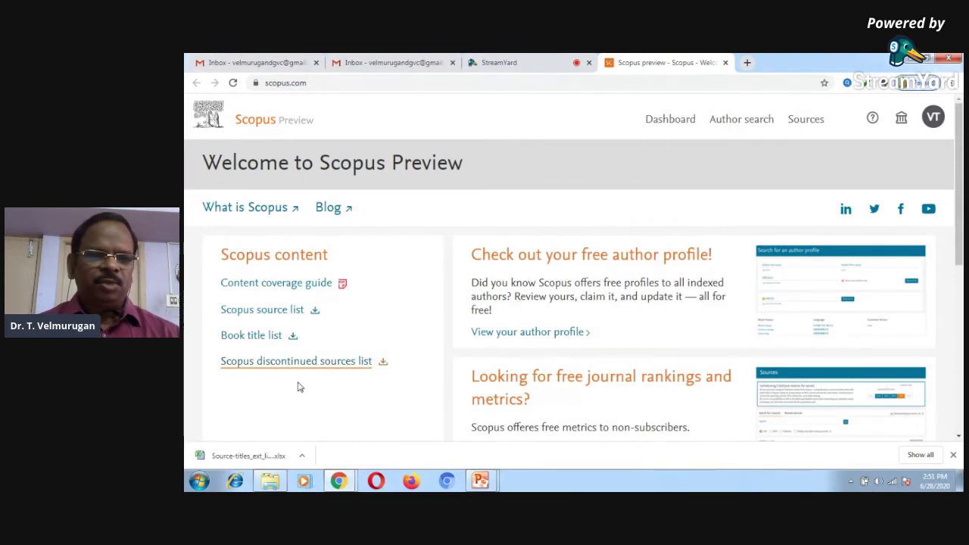
Step: Open the downloaded source titles workbook for June 2020, enable editing and select the first source title
click(241, 457)
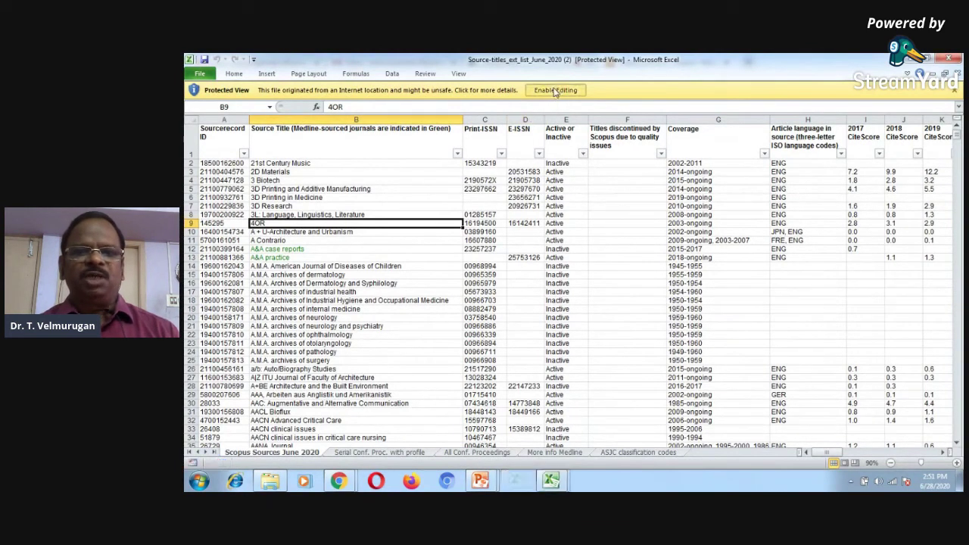
click(336, 173)
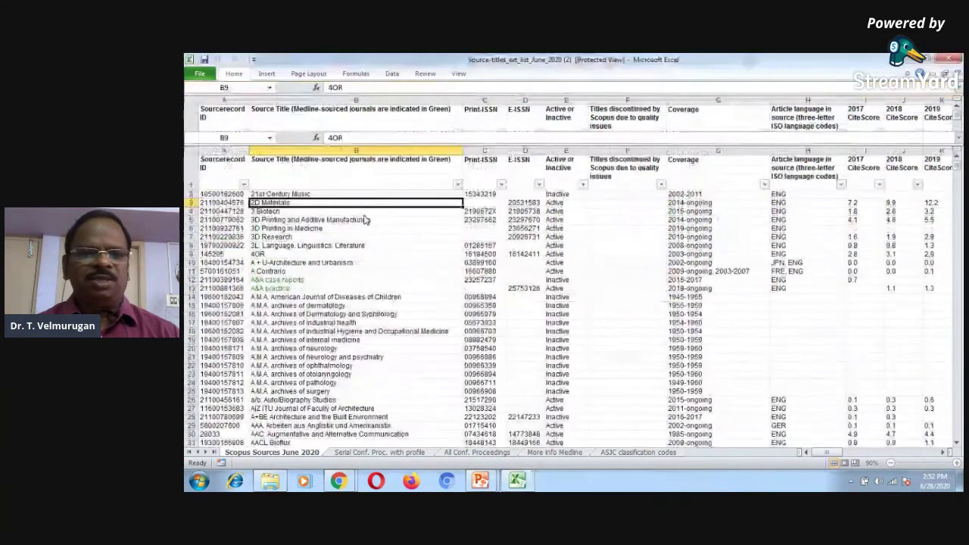
click(313, 194)
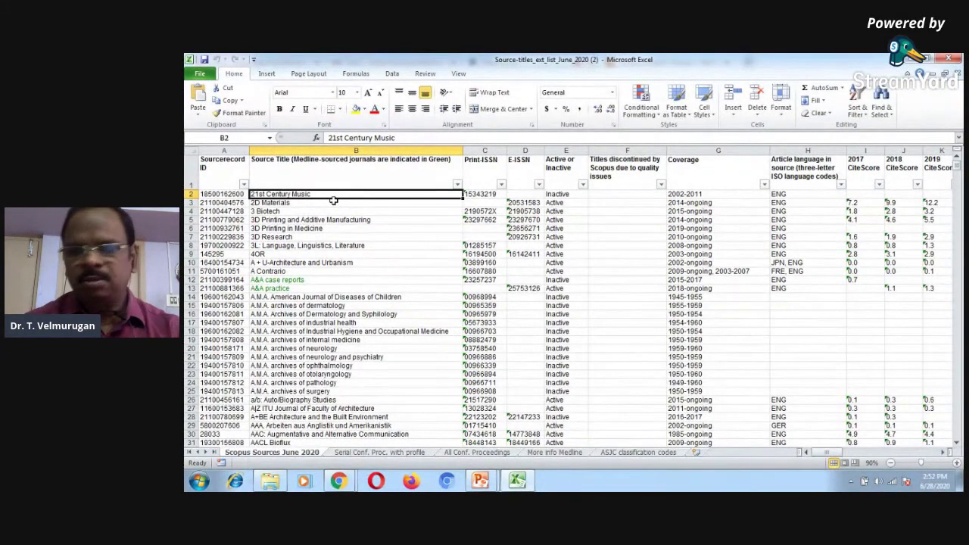
Step: Examine the end of the Scopus Sources June 2020 sheet back to its first column, then return to cell A1
key(ctrl+End)
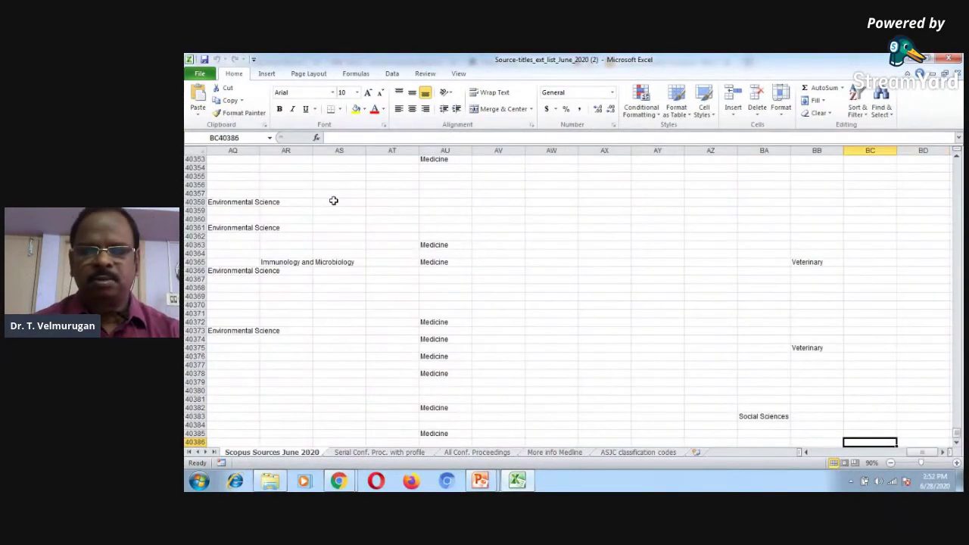
key(Left)
key(Left)
key(Left)
key(Left)
key(Left)
key(Left)
key(Left)
key(Left)
key(Left)
key(Left)
key(Left)
key(Left)
key(Left)
key(Left)
key(Left)
key(Left)
key(Left)
key(Left)
key(Left)
key(Left)
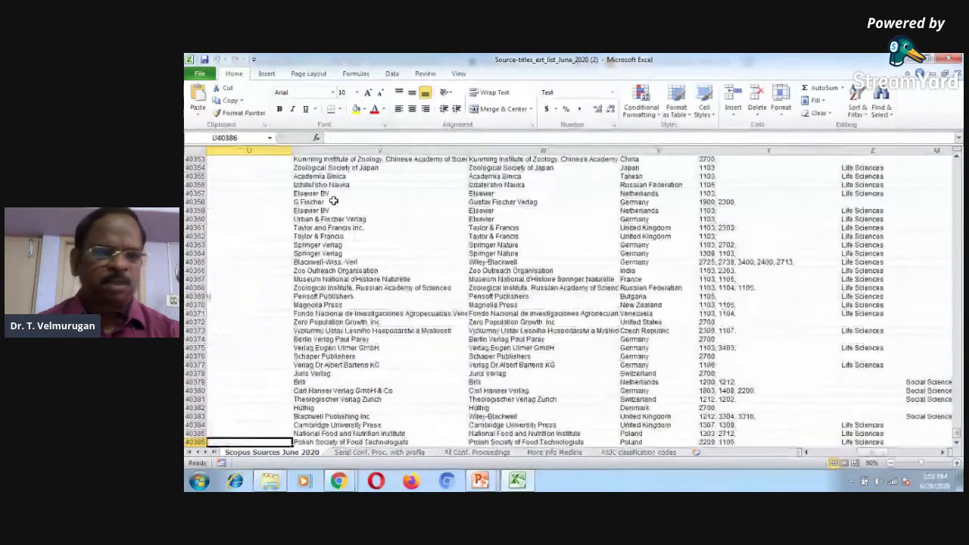
key(Left)
key(Left)
key(Left)
key(Left)
key(Left)
key(Left)
key(Left)
key(Left)
key(Left)
key(Left)
key(Left)
key(Left)
key(Left)
key(Left)
key(Left)
key(Left)
key(Left)
key(Left)
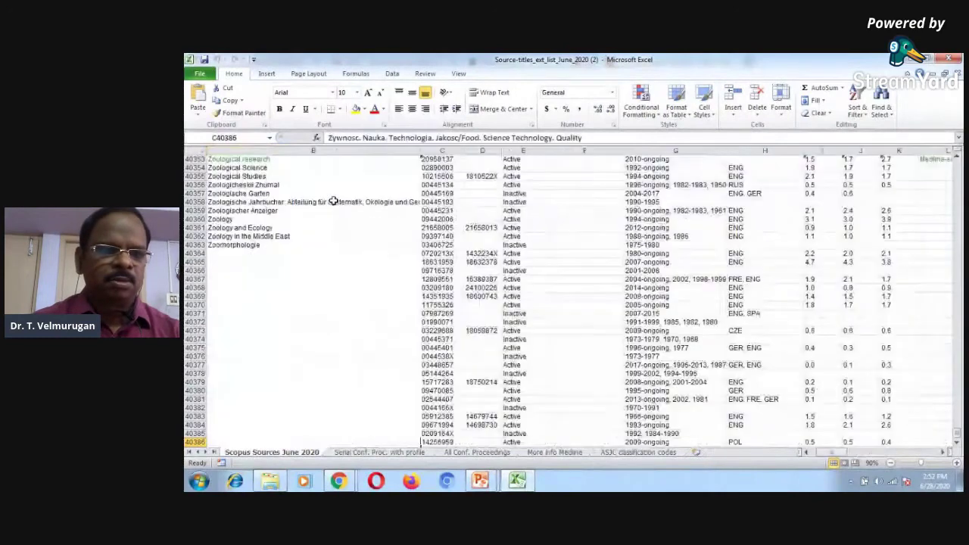
key(Left)
key(Left)
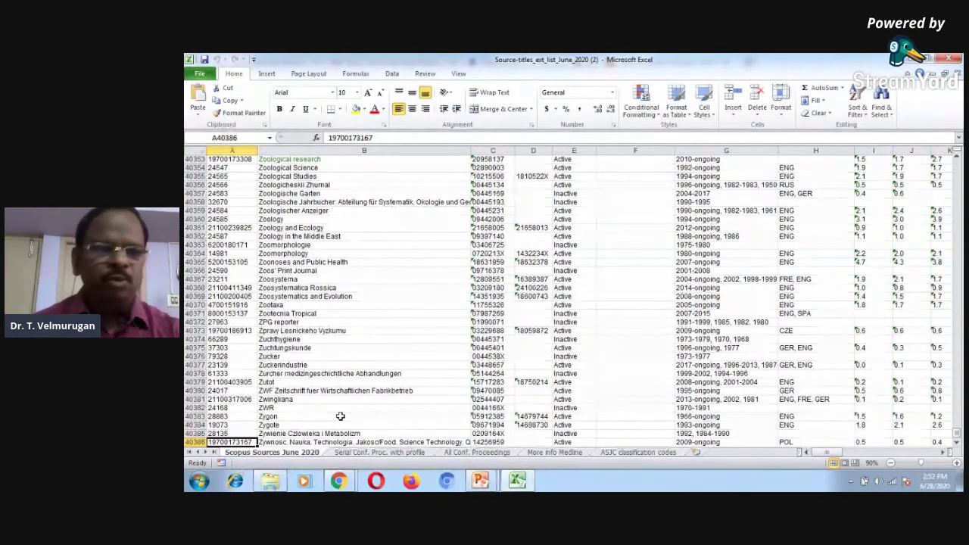
key(ctrl+Home)
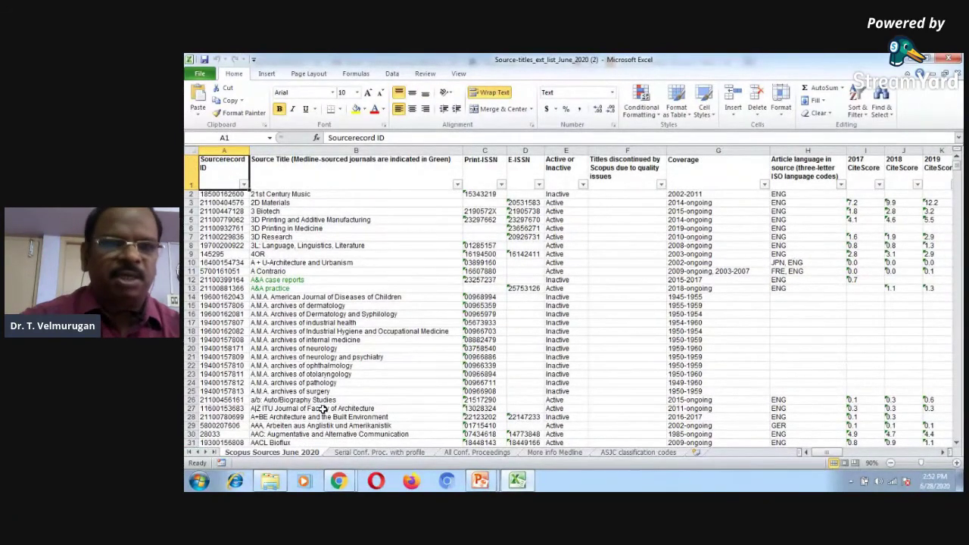
Step: Search the sheet for "Journal of Computer Science" and move the search dialog clear of the matching row
key(ctrl+f)
text(Jo)
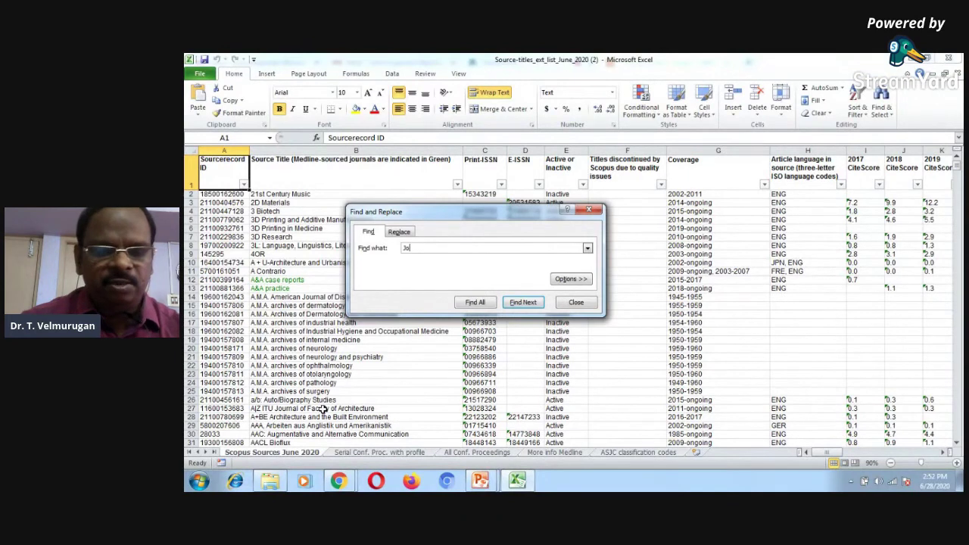
text(urnal of)
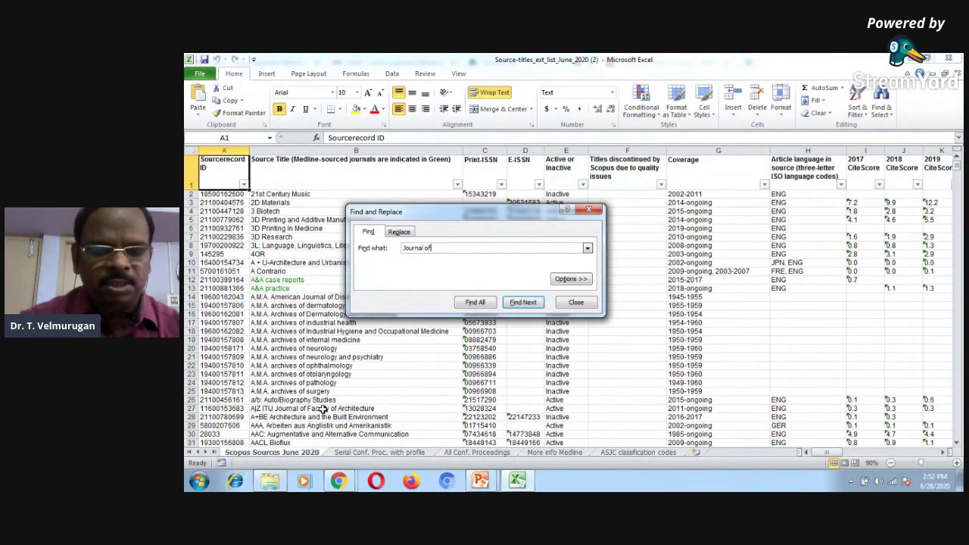
text( Comput)
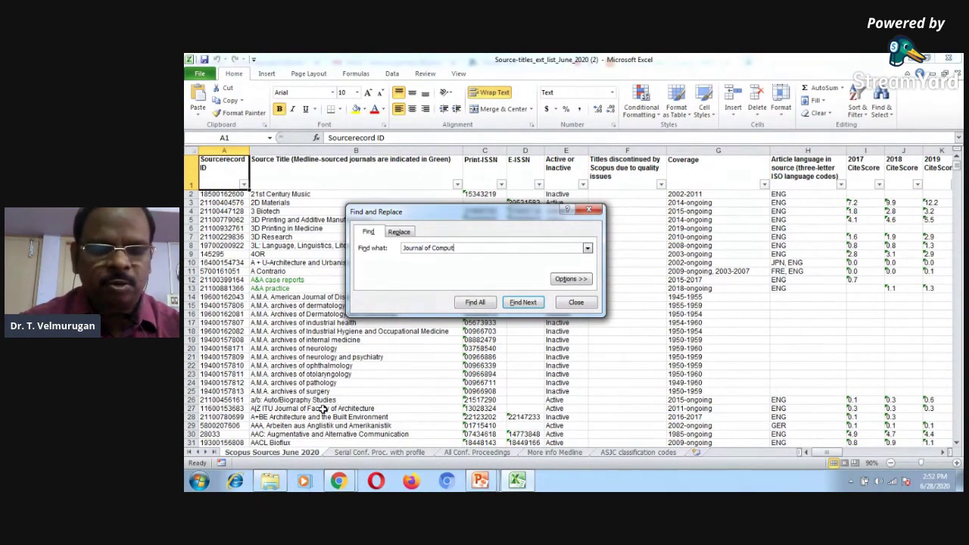
text(er Scien)
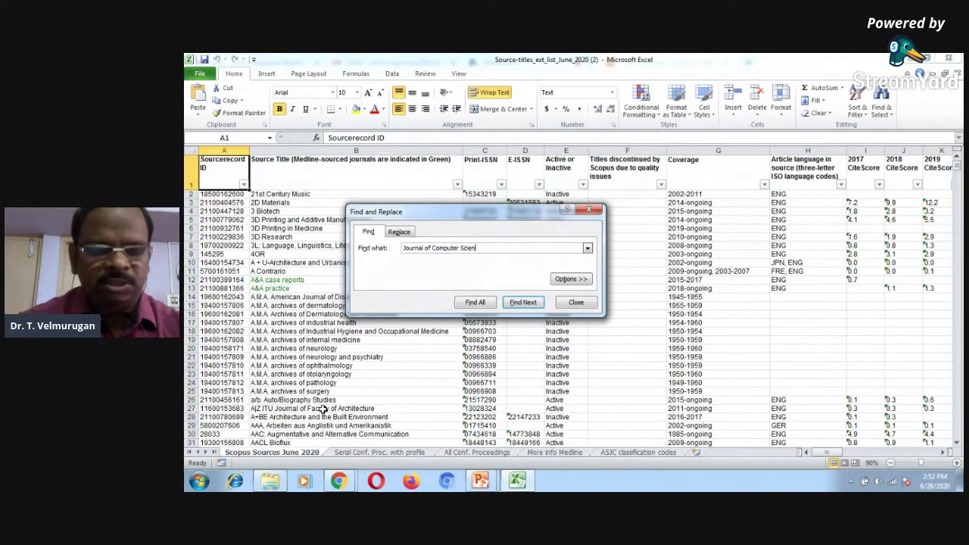
text(ce)
key(Return)
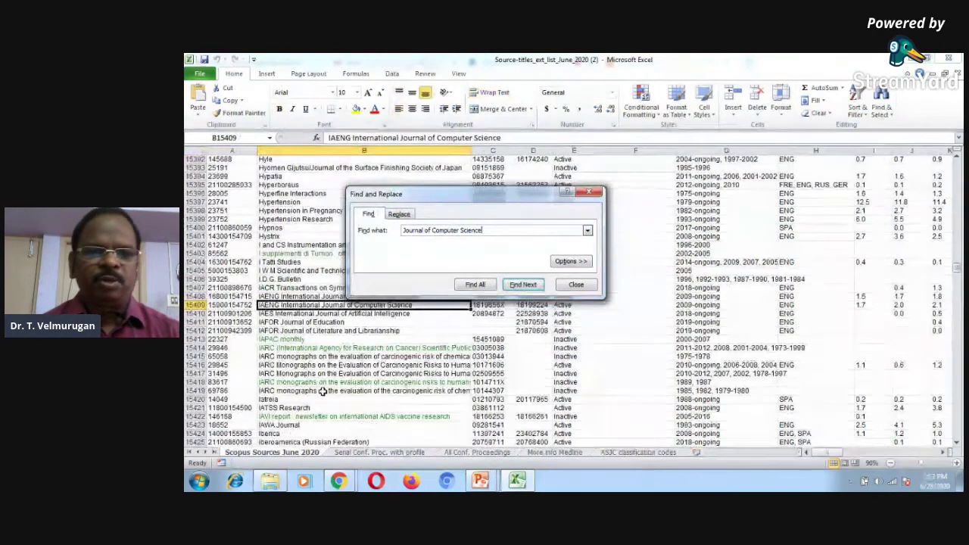
drag(527, 199, 531, 140)
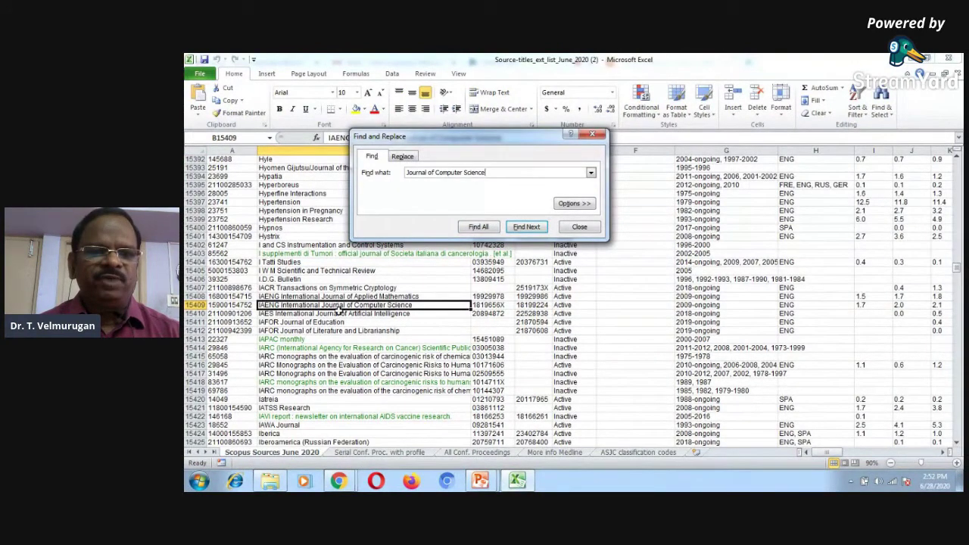
Step: Review the IAENG International Journal of Computer Science entry across its row, from the Print-ISSN through coverage to the 2017 CiteScore
click(439, 305)
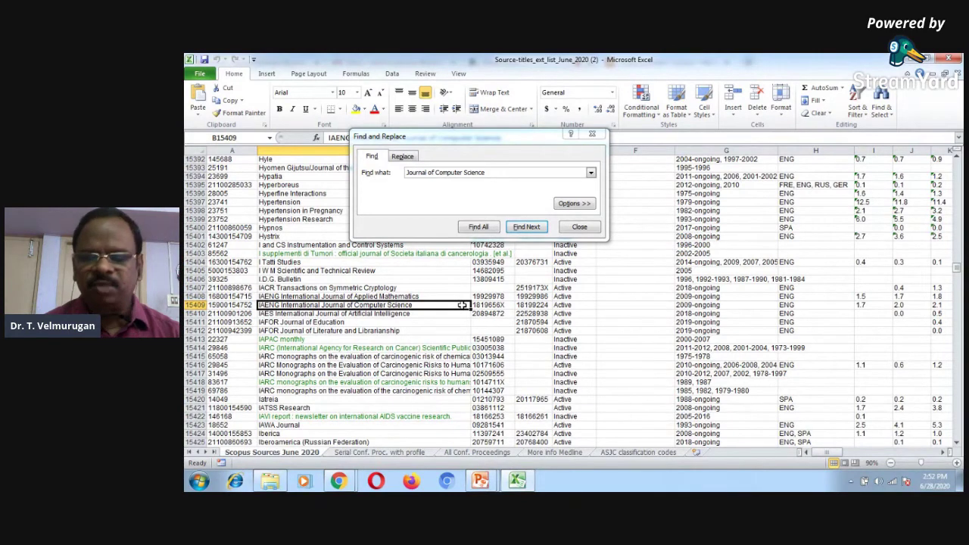
key(Right)
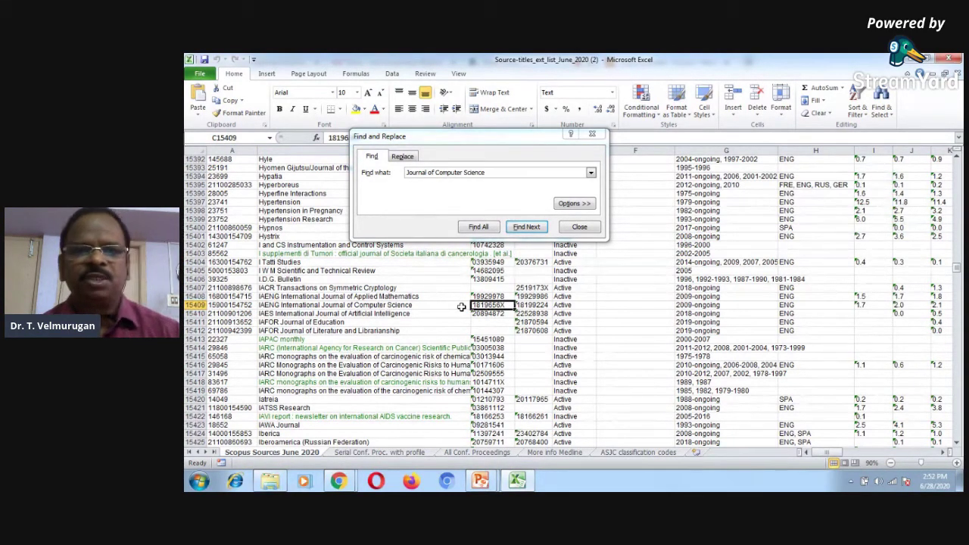
drag(503, 143, 313, 195)
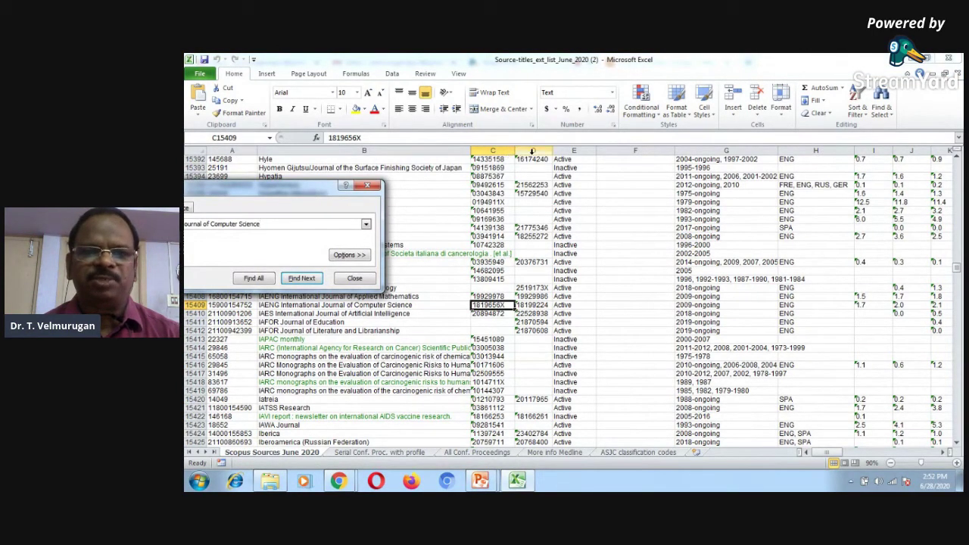
click(509, 304)
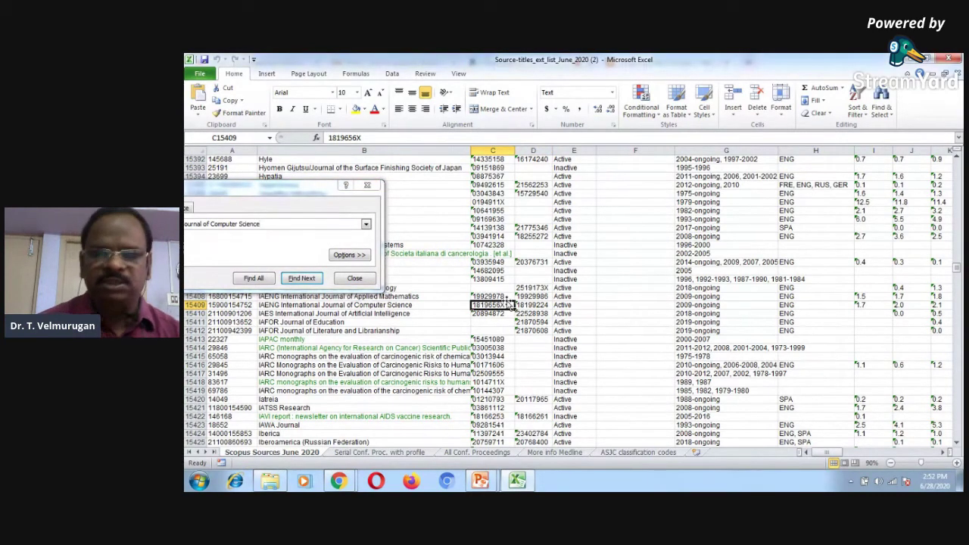
key(Right)
key(Right)
key(Right)
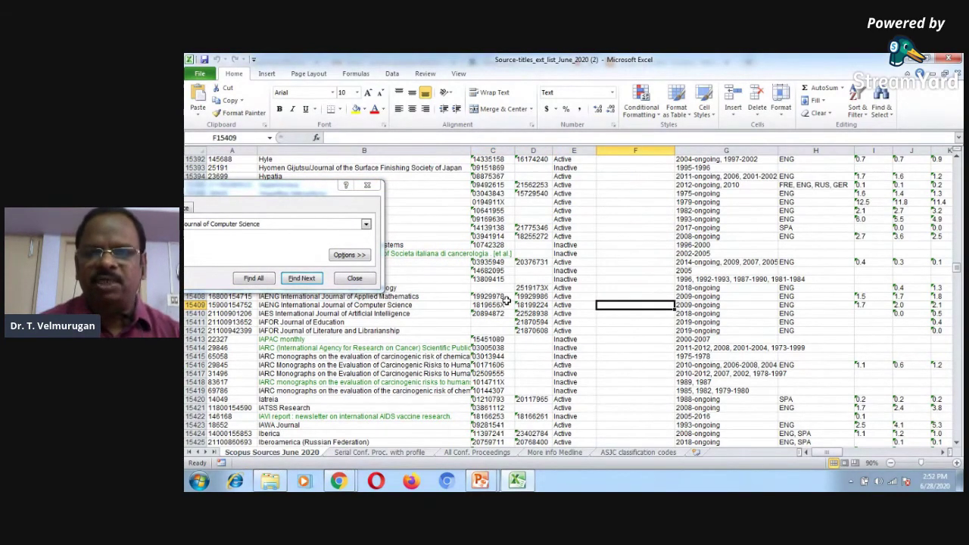
key(Right)
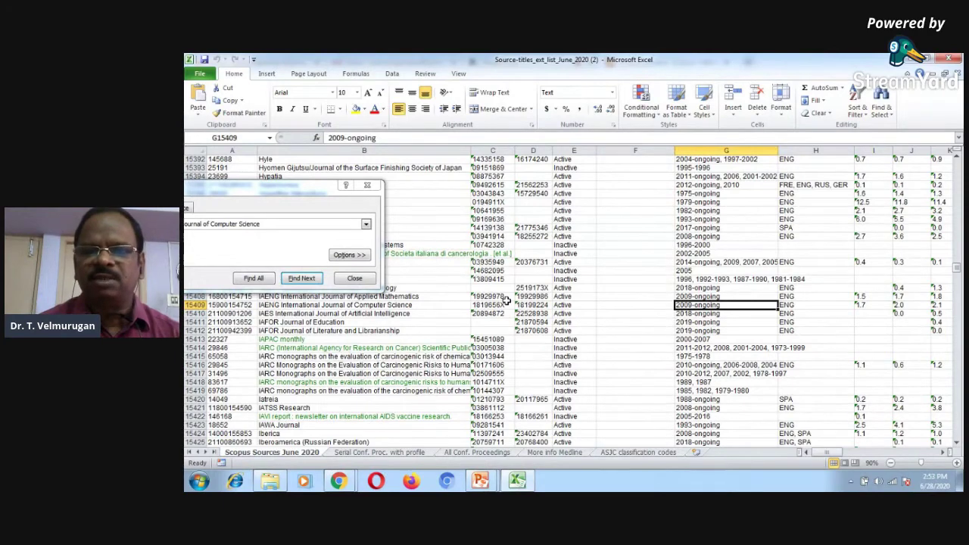
key(Right)
key(Right)
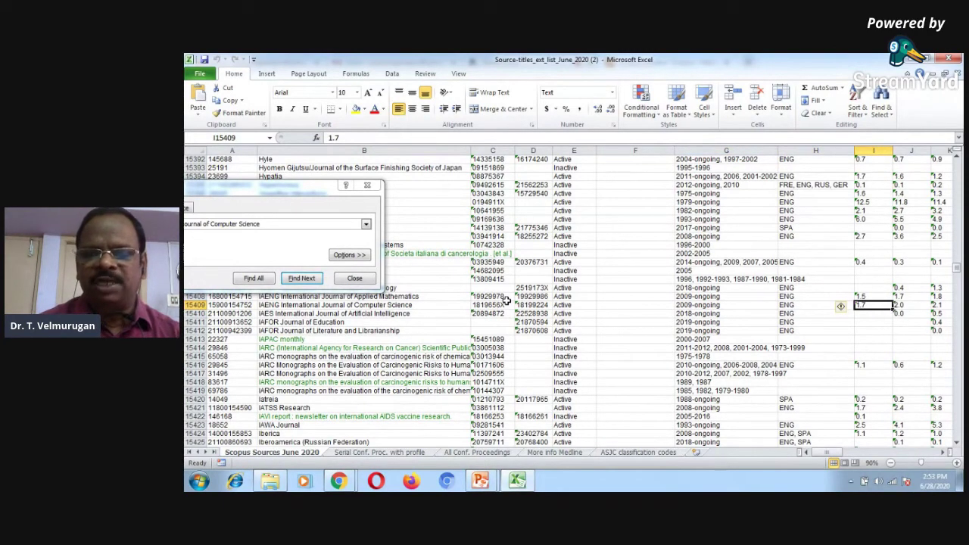
Step: Review the IAENG International Journal of Computer Science row from the CiteScore and open-access columns through to the publisher and country
key(Left)
key(Right)
key(Right)
key(Right)
key(Right)
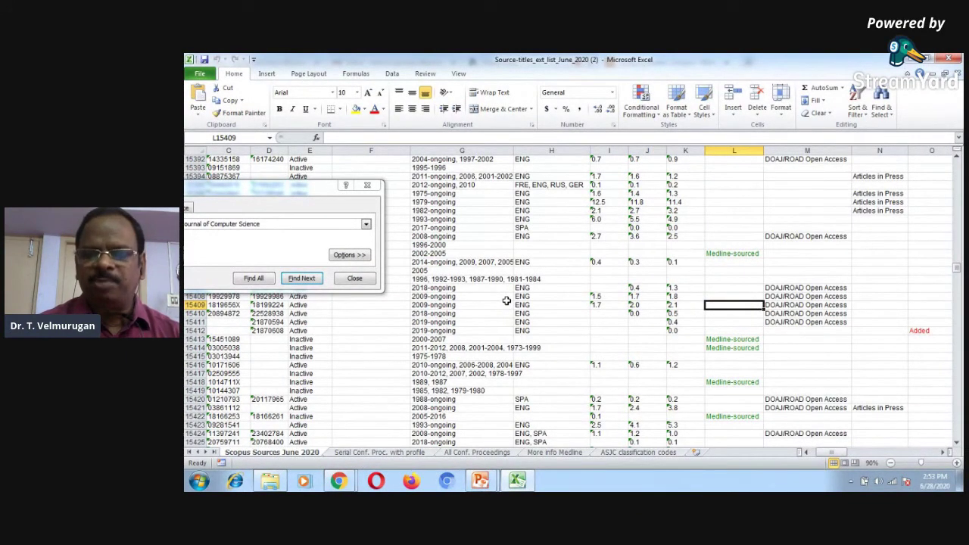
key(Right)
key(Right)
key(Right)
key(Right)
key(Right)
key(Right)
key(Right)
key(Right)
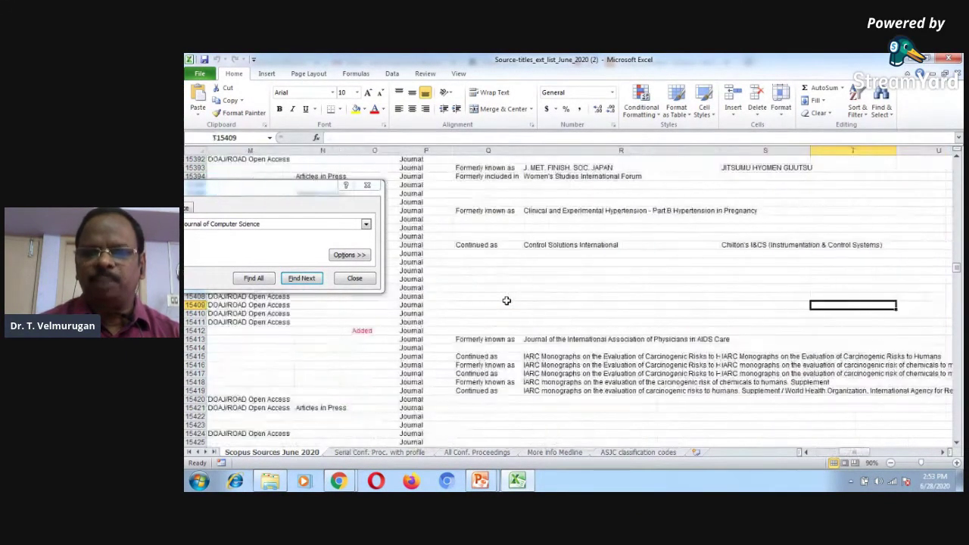
key(Right)
key(Right)
key(Right)
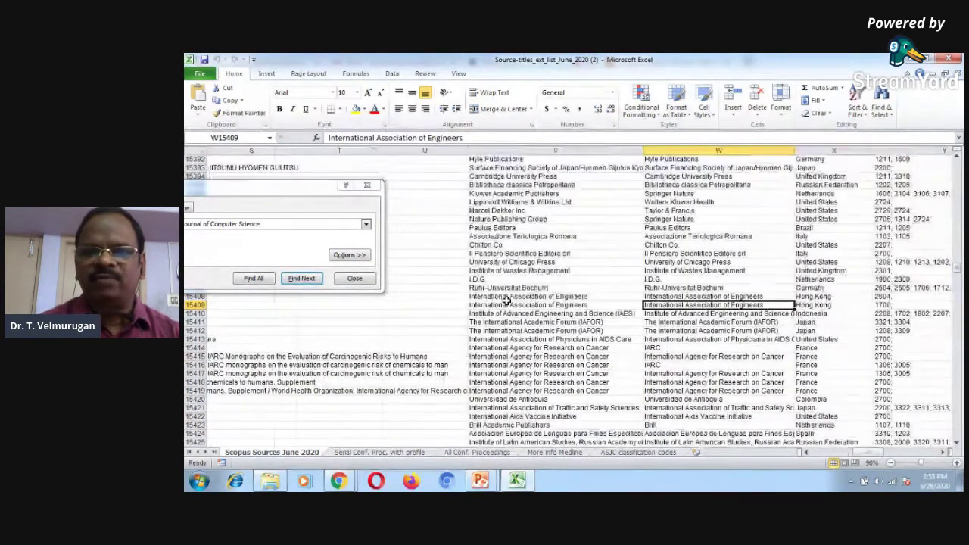
key(Right)
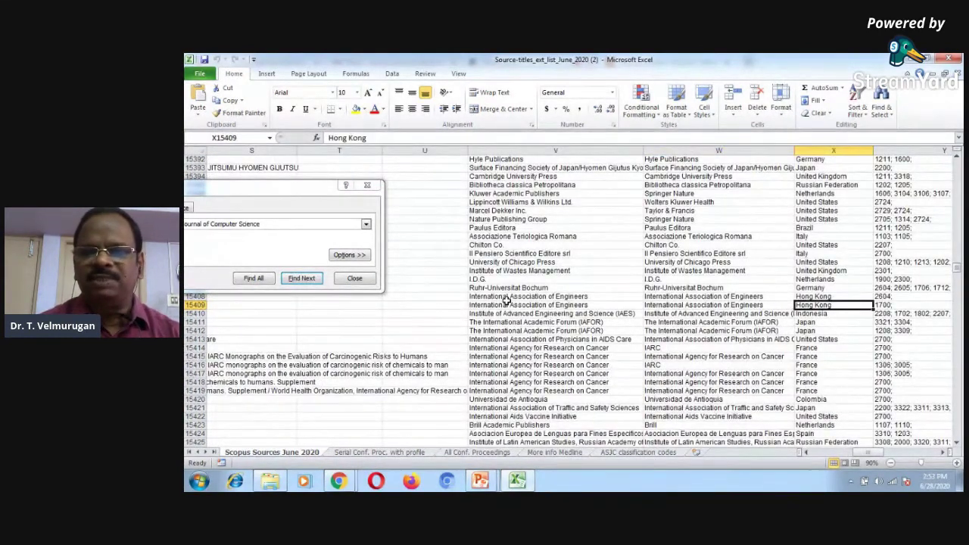
Step: Examine the journal's ASJC codes and subject-area columns further along row 15409, past the Computer Science category
key(Right)
key(Right)
key(Right)
key(Right)
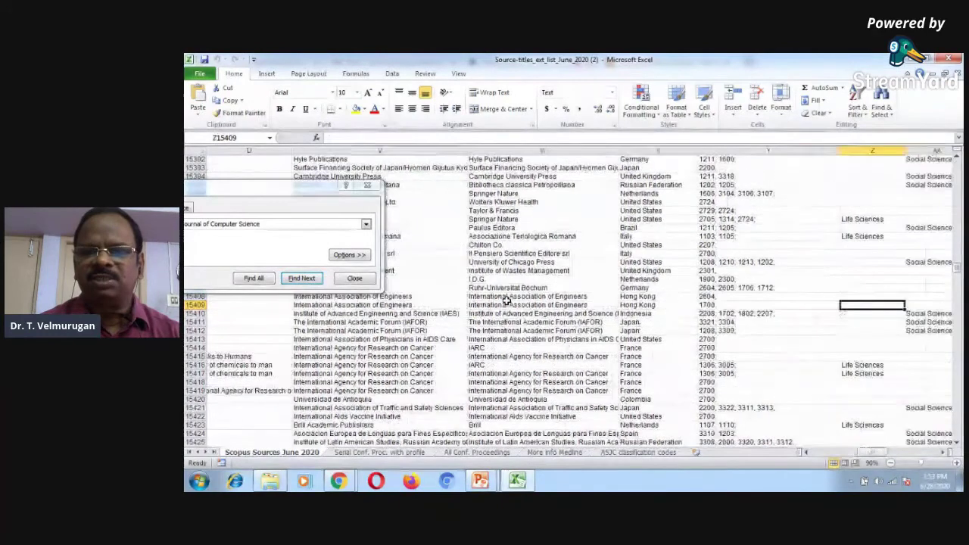
key(Right)
key(Right)
key(Right)
key(Right)
key(Right)
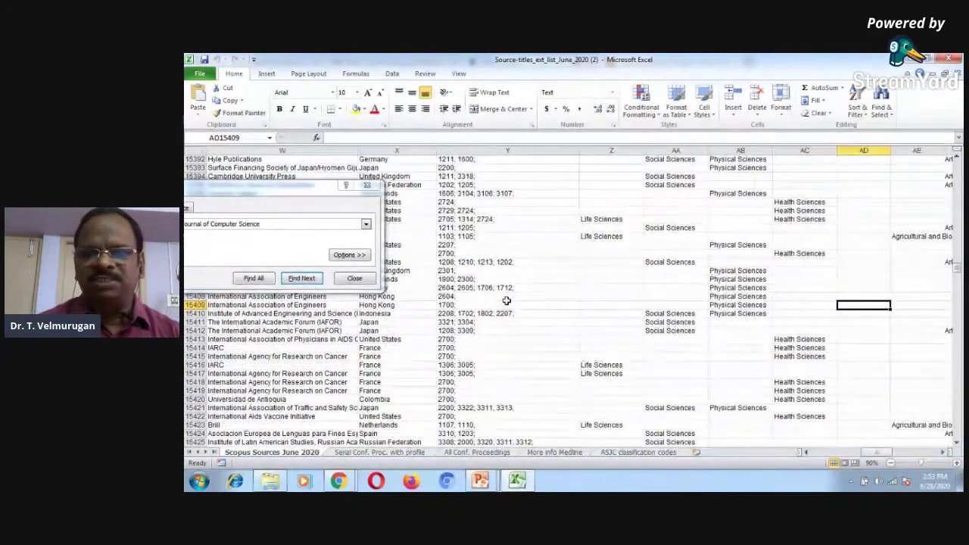
key(Right)
key(Right)
key(Right)
key(Right)
key(Right)
key(Right)
key(Right)
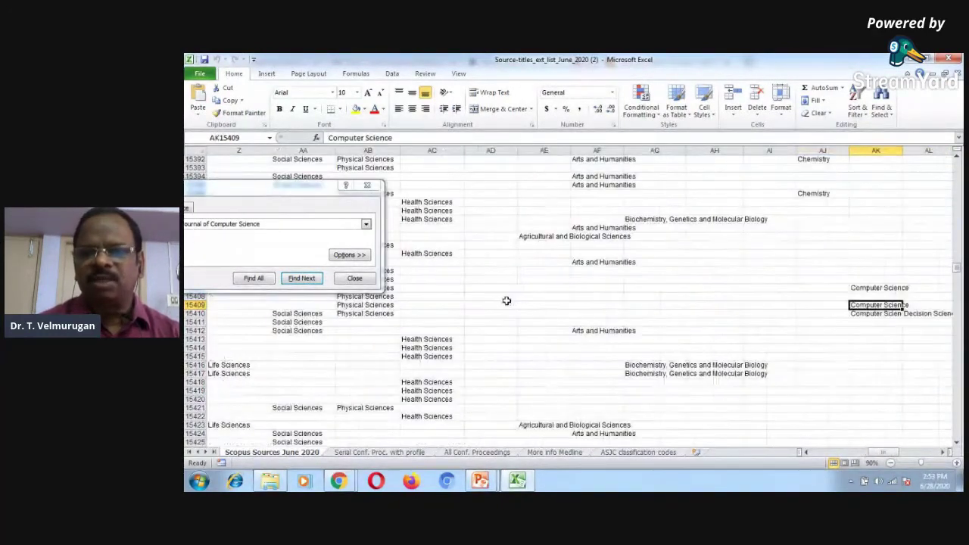
key(Right)
key(Right)
key(Right)
key(Right)
key(Right)
key(Right)
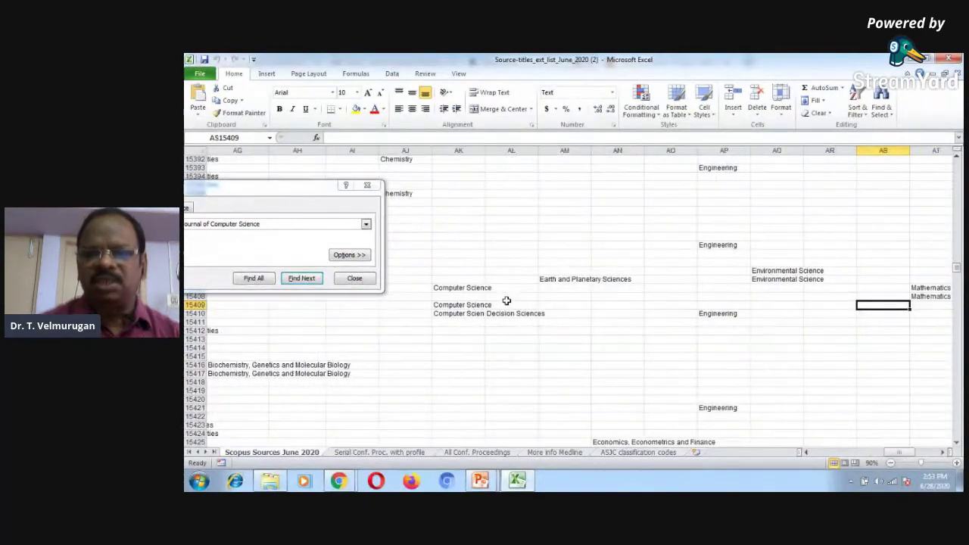
Step: Return to the journal's record ID in cell A15409 and close the search dialog
key(Left)
key(Left)
key(Left)
key(Left)
key(Left)
key(Left)
key(Left)
key(Left)
key(Left)
key(Left)
key(Left)
key(Left)
key(Left)
key(Left)
key(Left)
key(Left)
key(Left)
key(Left)
key(Left)
key(Left)
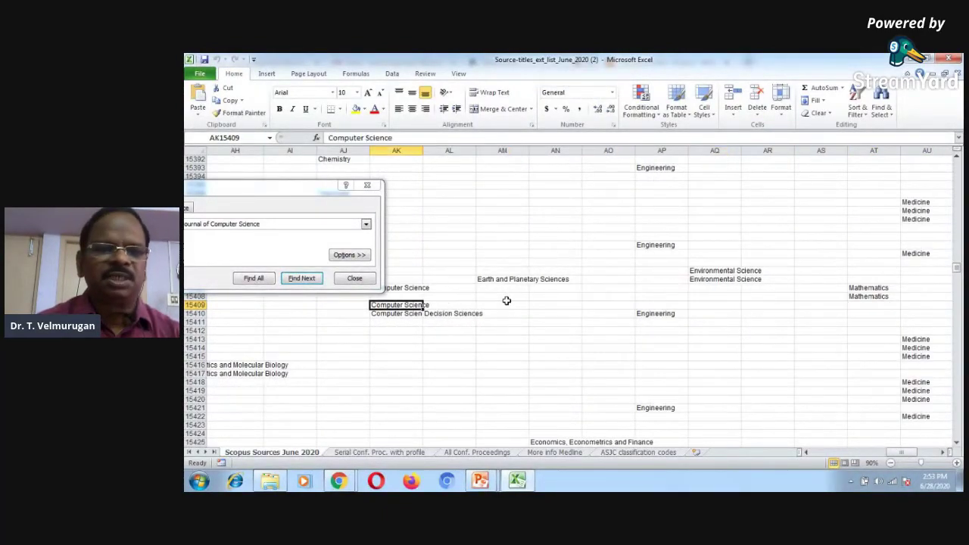
key(Left)
key(Left)
key(Left)
key(Left)
key(Left)
key(Left)
key(Left)
key(Left)
key(Left)
key(Left)
key(Left)
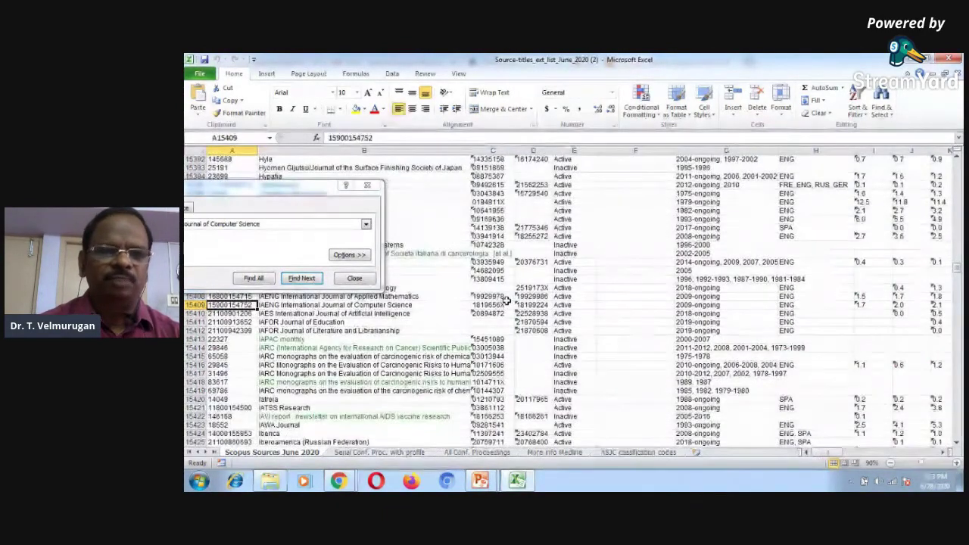
click(367, 185)
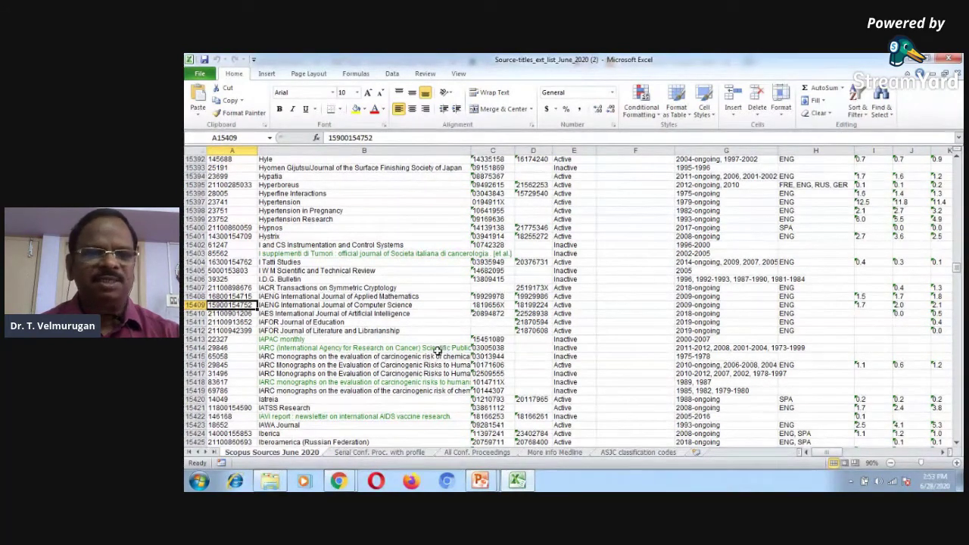
Step: Browse the source titles below row 15409 down to the Indian Journal entries, noting discontinued titles, and close the workbook
scroll(438, 350, down, 15)
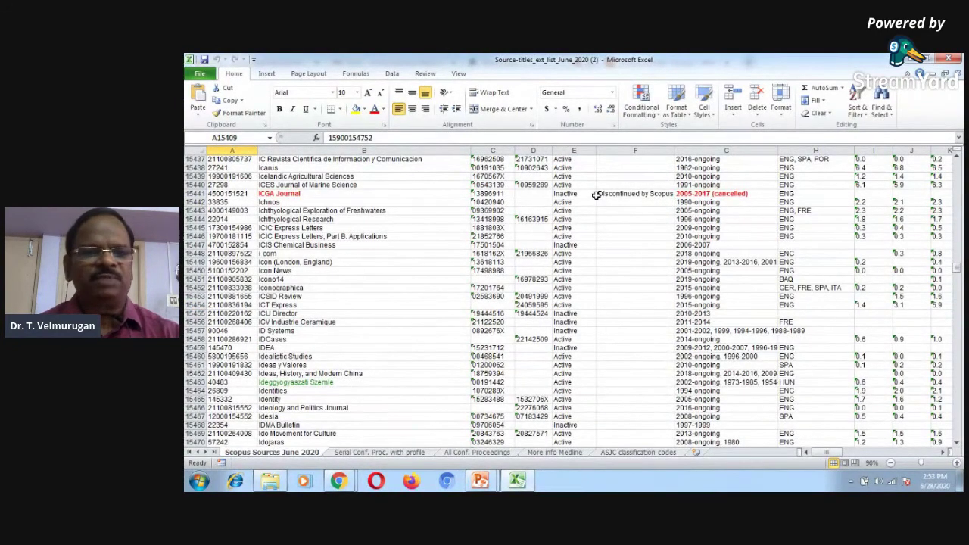
scroll(441, 260, down, 20)
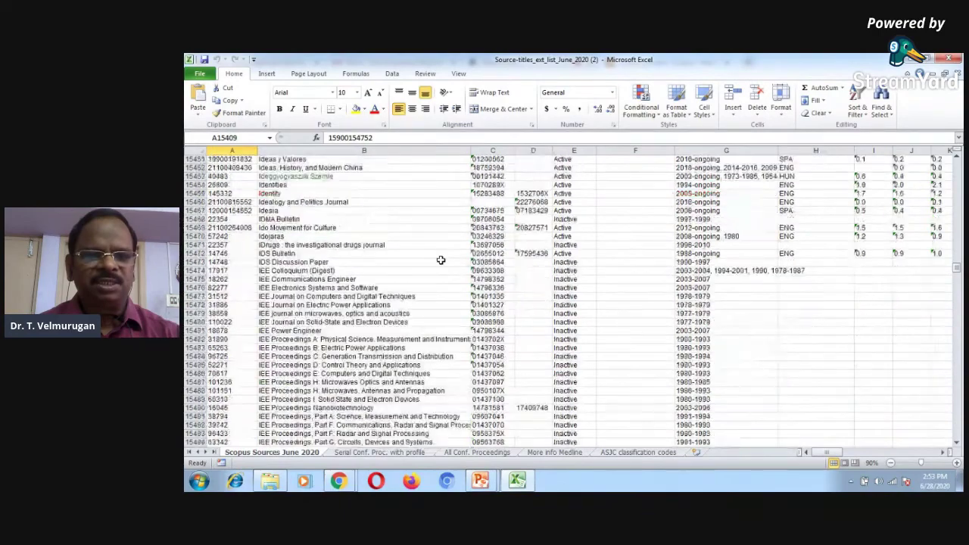
scroll(441, 260, down, 20)
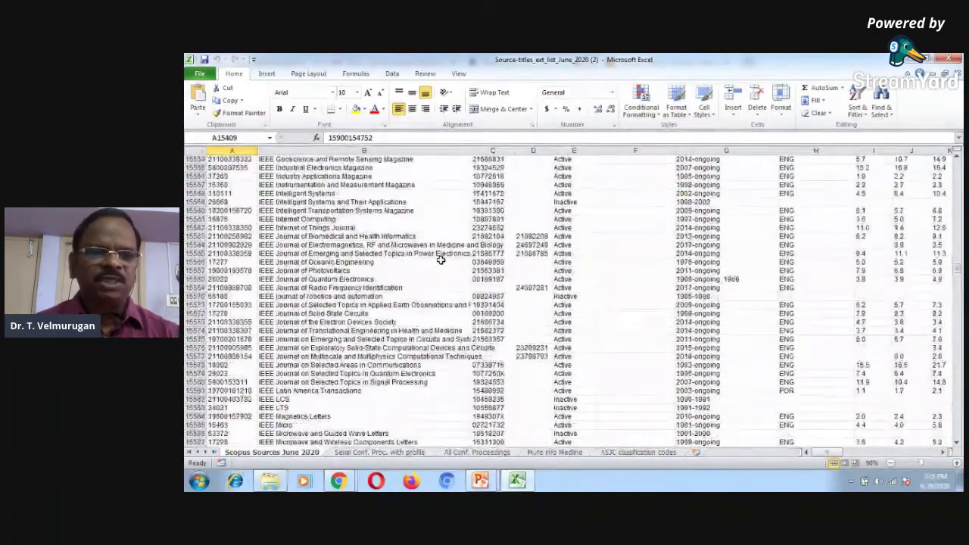
scroll(440, 259, down, 20)
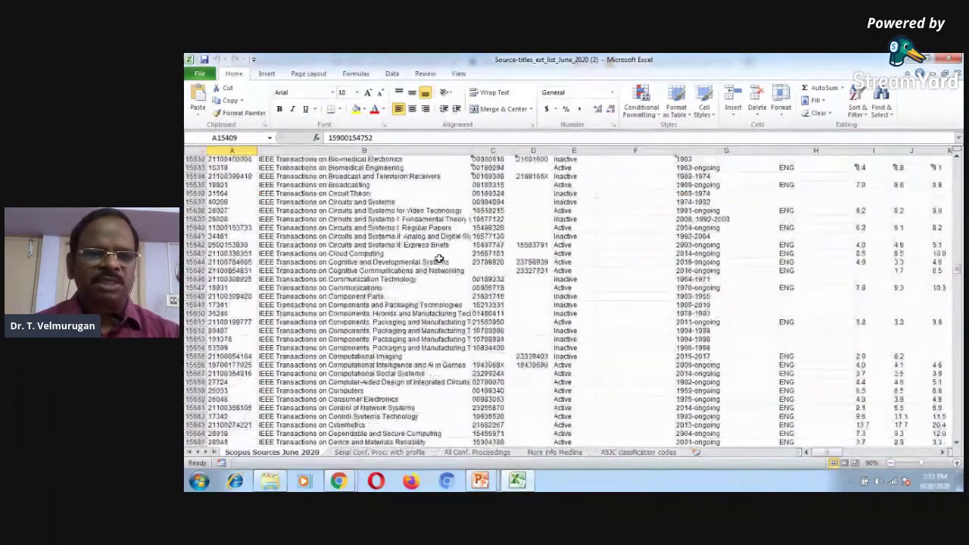
scroll(439, 259, down, 11)
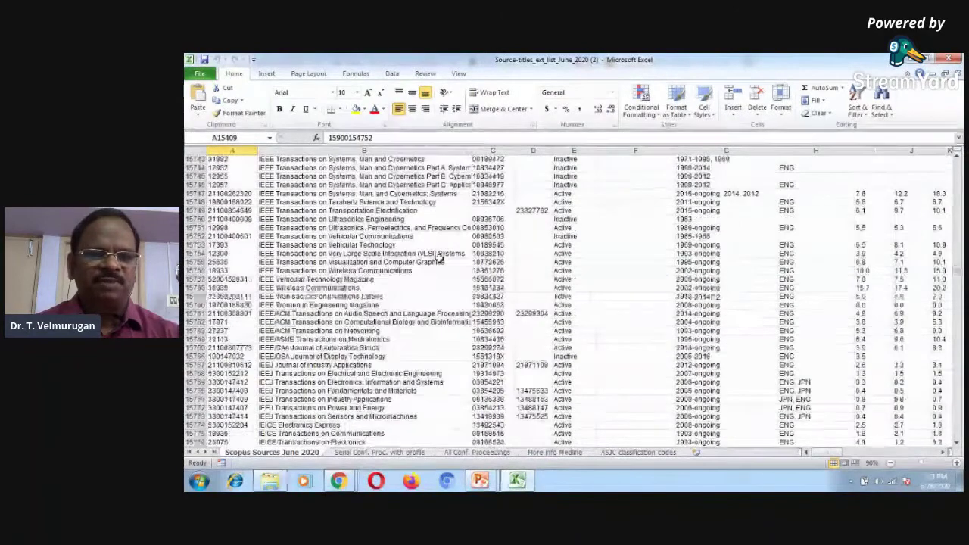
key(Page_Down)
key(Page_Down)
key(Page_Down)
key(Page_Down)
key(Page_Down)
key(Page_Down)
key(Page_Down)
key(Page_Down)
key(Page_Down)
key(Page_Down)
key(Page_Down)
key(Page_Down)
key(Page_Down)
key(Page_Down)
key(Page_Down)
key(Page_Down)
key(Page_Down)
key(Page_Down)
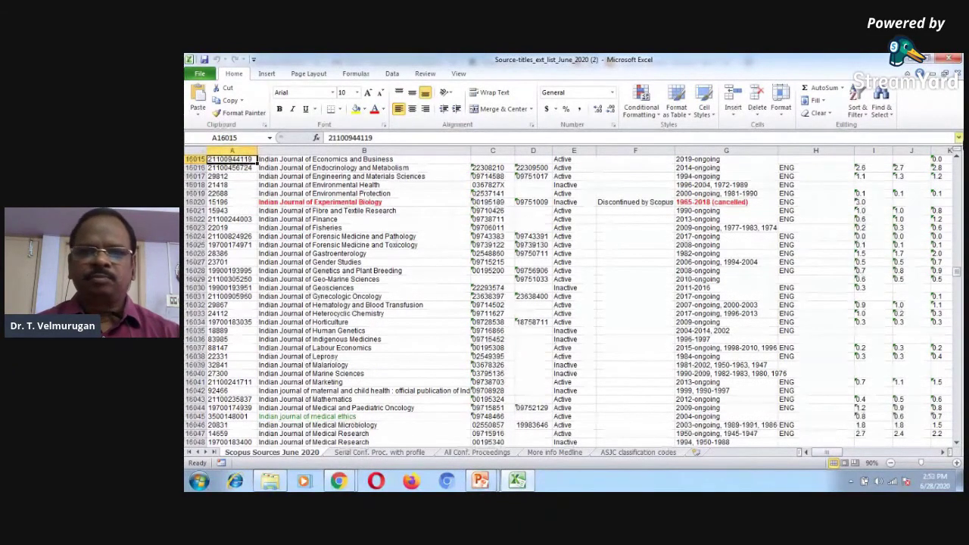
click(948, 59)
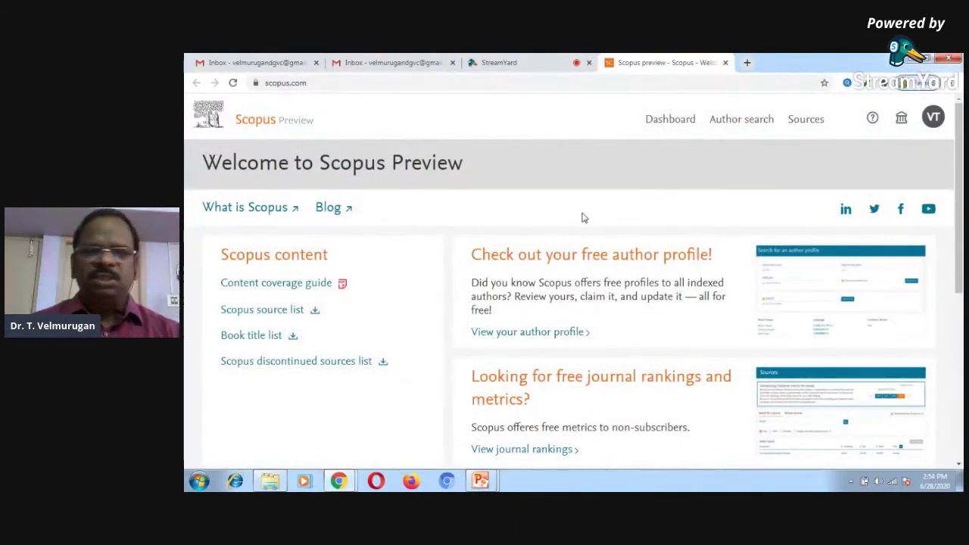
Step: Open Scopus Preview's author search and fill in the author's last name and first-name initial
click(746, 123)
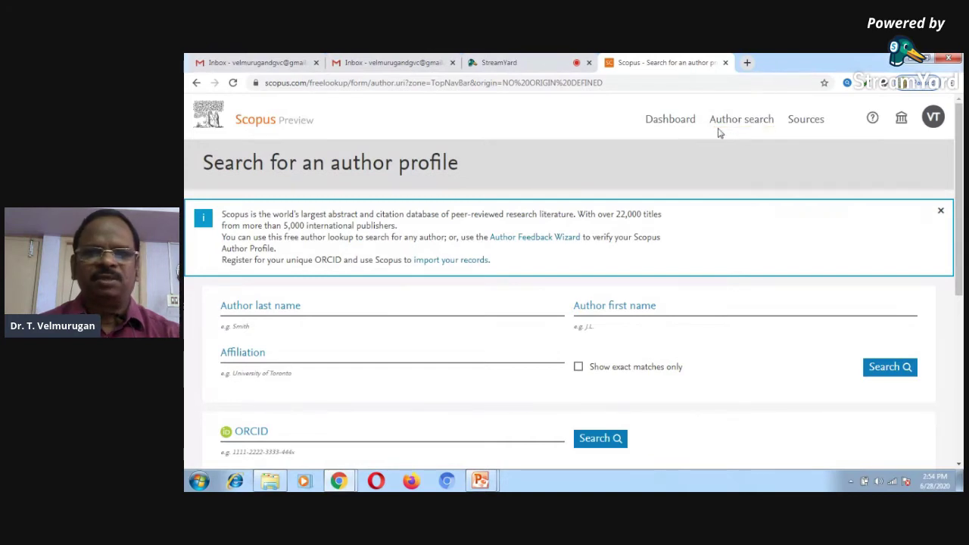
click(326, 309)
click(324, 309)
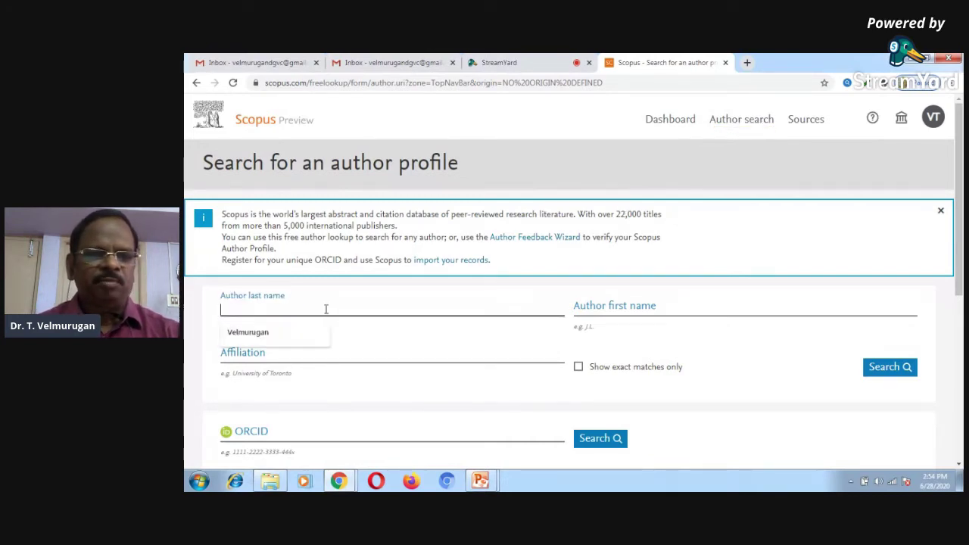
click(296, 330)
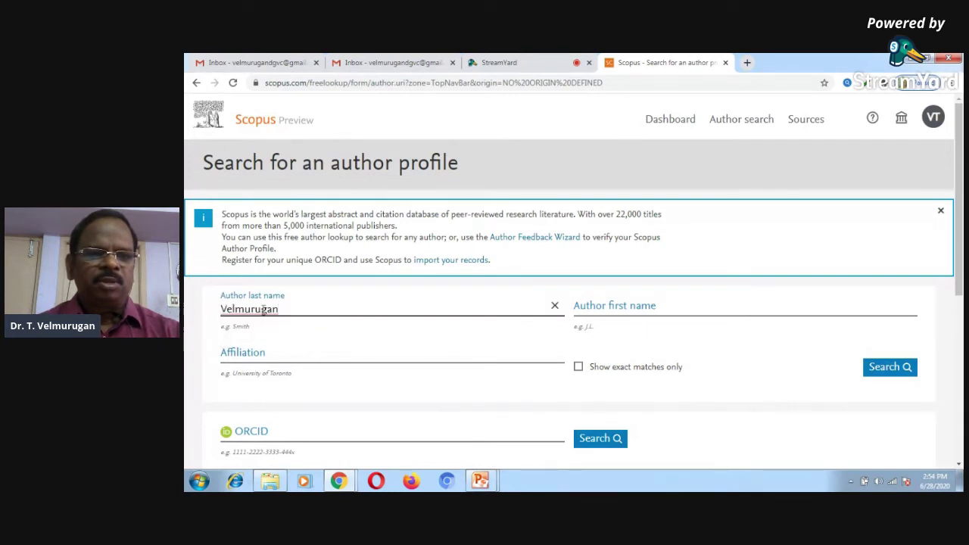
click(616, 311)
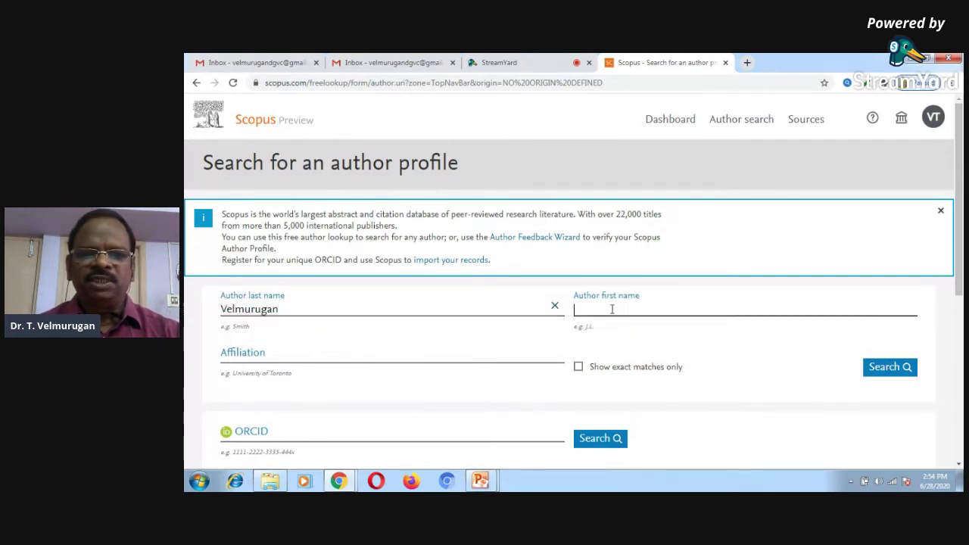
click(596, 333)
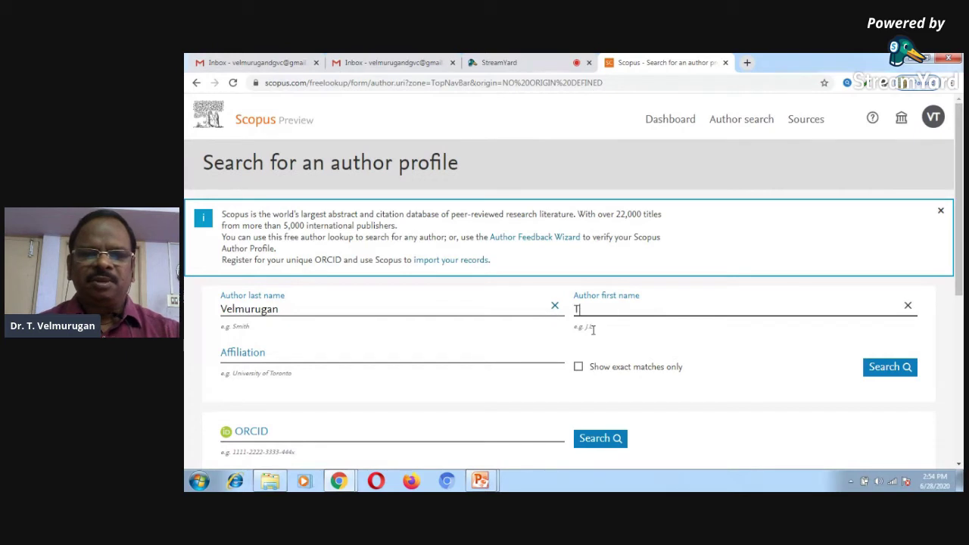
Step: Set the affiliation to D.G.Vaishnav College, run the author search and open the matching author's profile
click(444, 354)
click(255, 352)
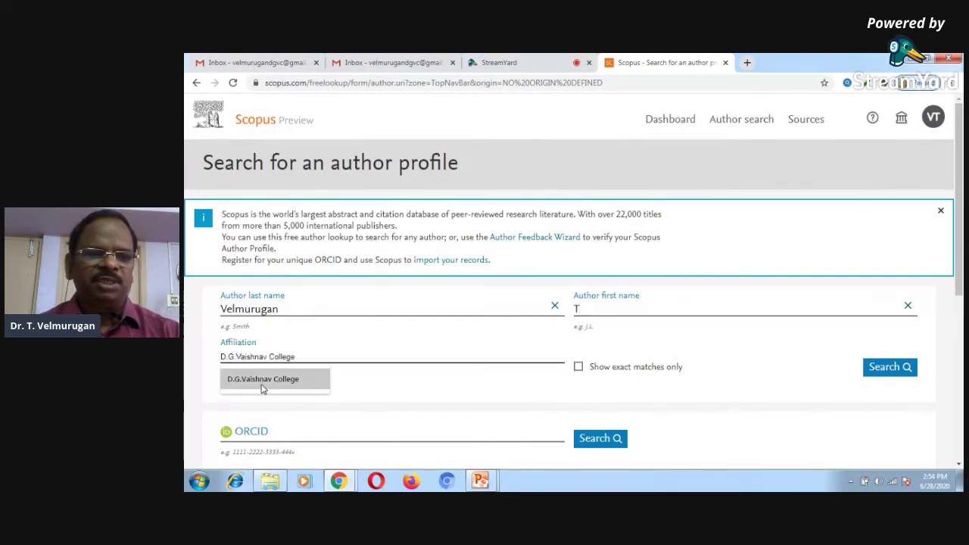
click(265, 380)
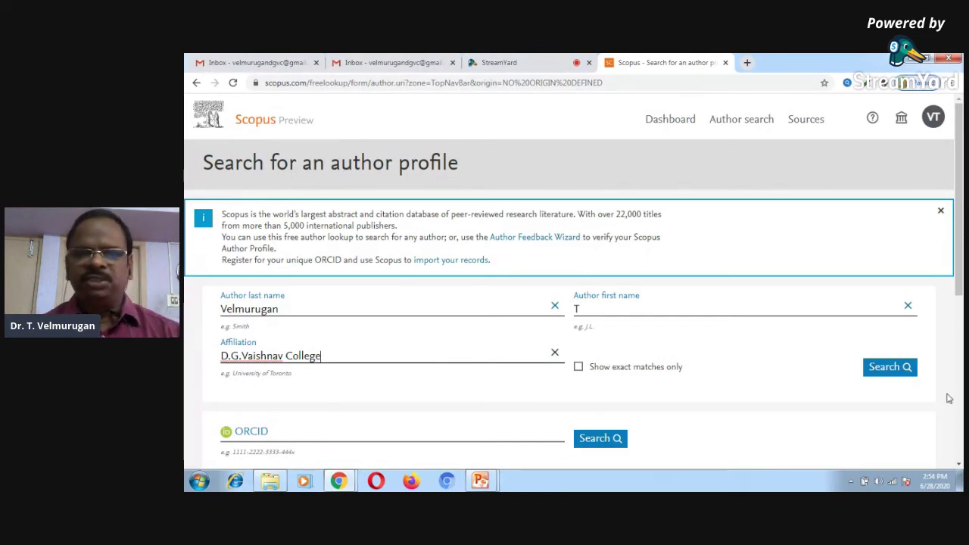
click(886, 367)
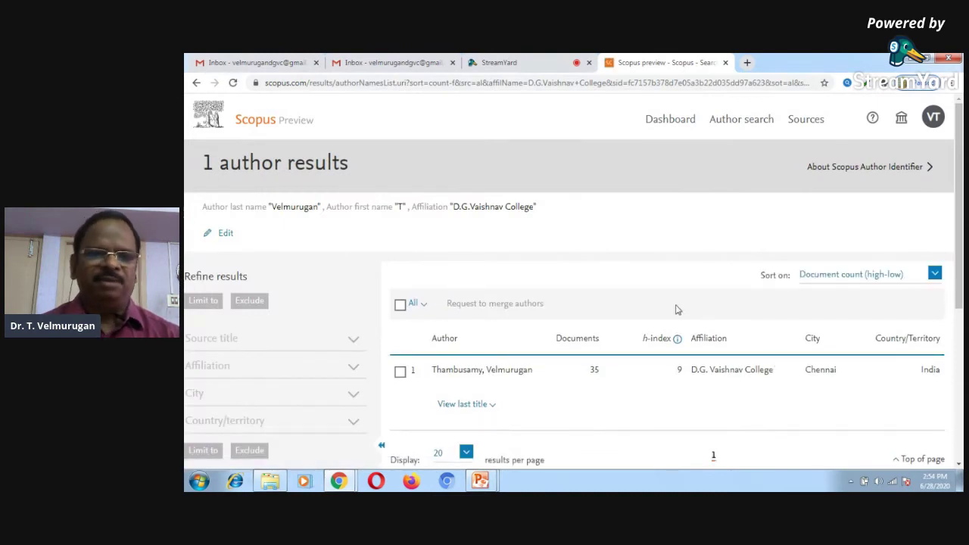
scroll(670, 306, down, 3)
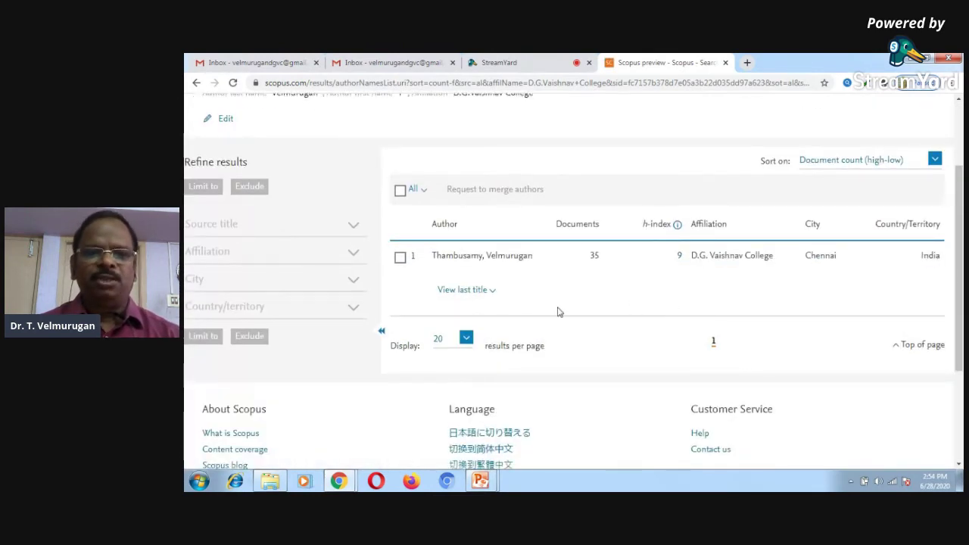
click(497, 257)
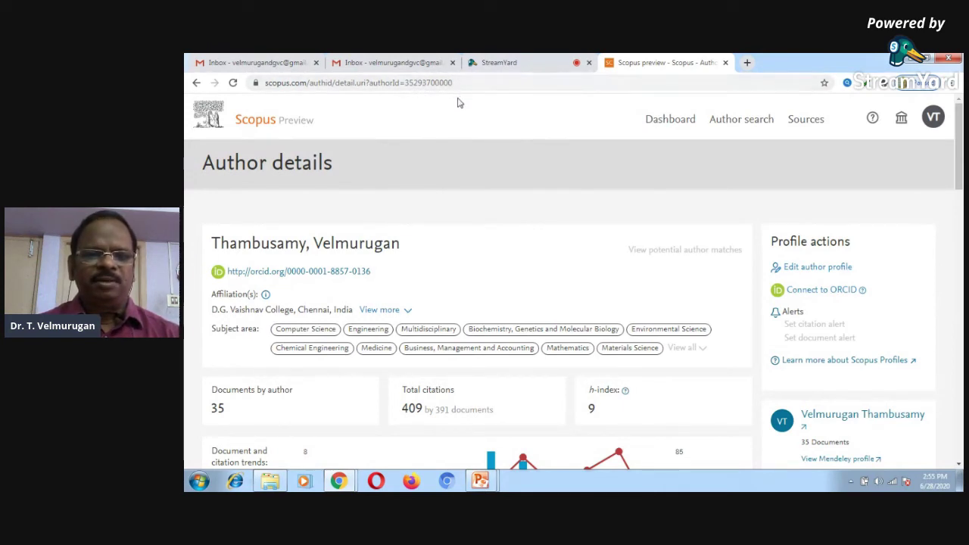
Step: Switch to the SCOPUS to ORCID presentation in PowerPoint, end its slide show and return to the author details page in Chrome
mouse_move(489, 480)
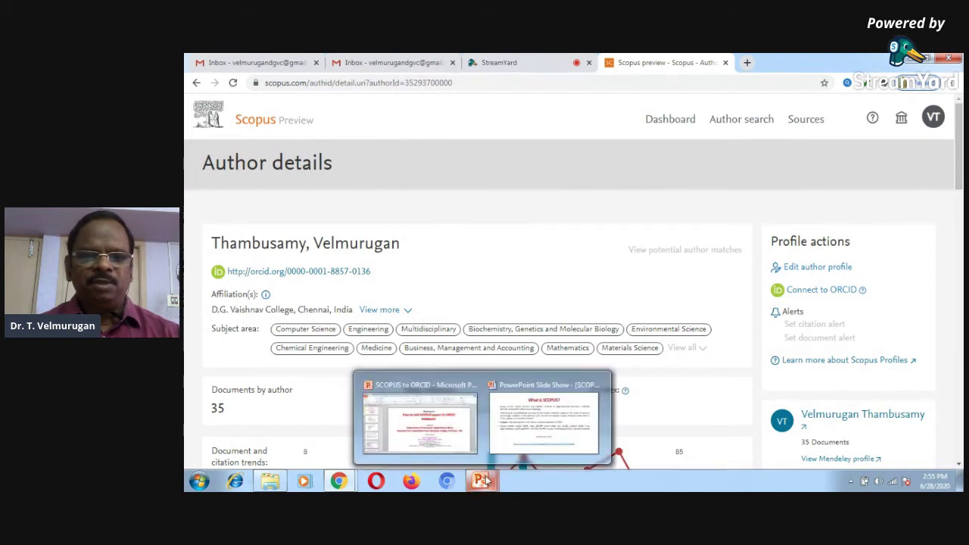
click(523, 429)
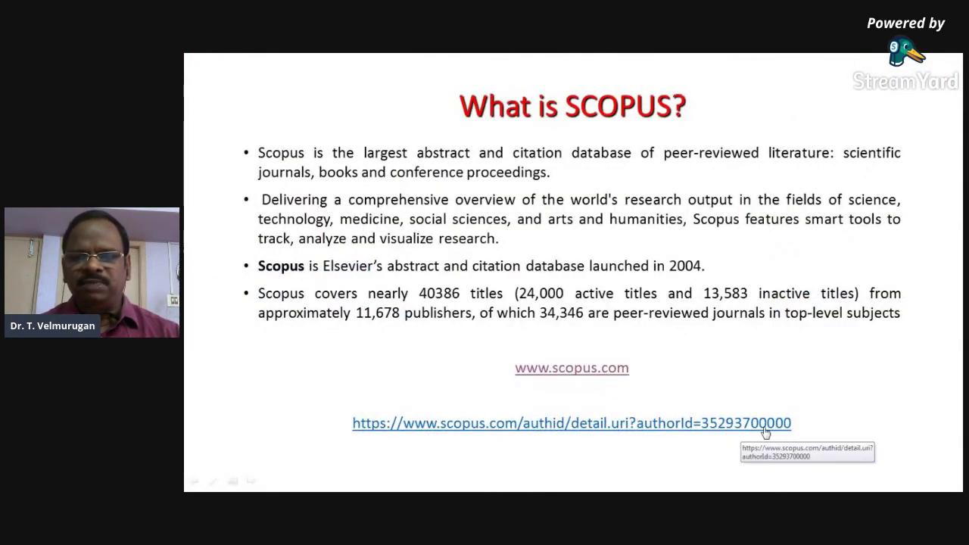
key(Escape)
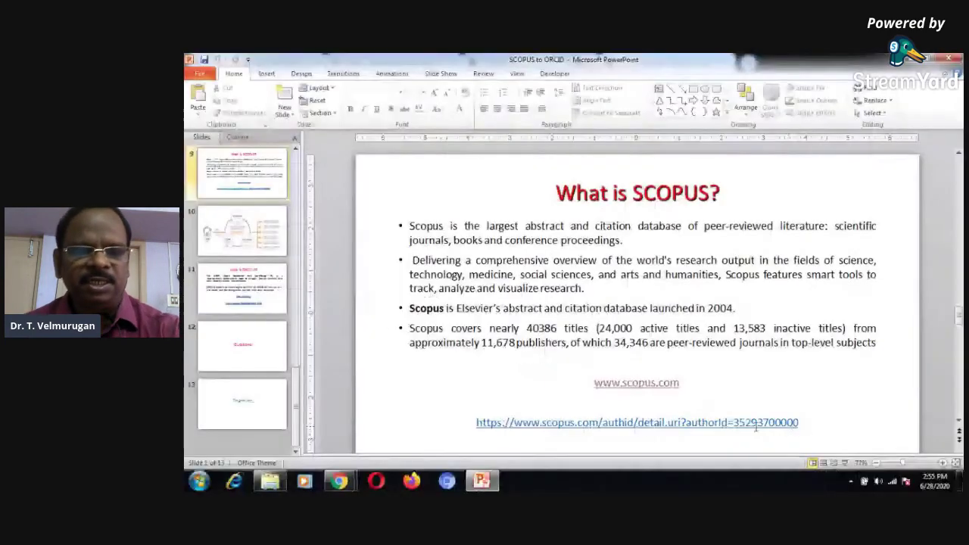
mouse_move(340, 482)
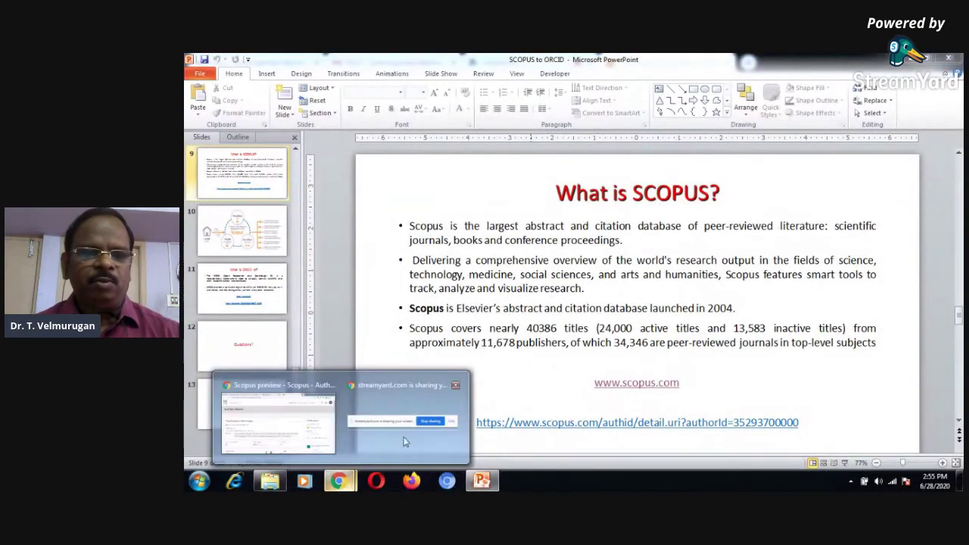
click(402, 415)
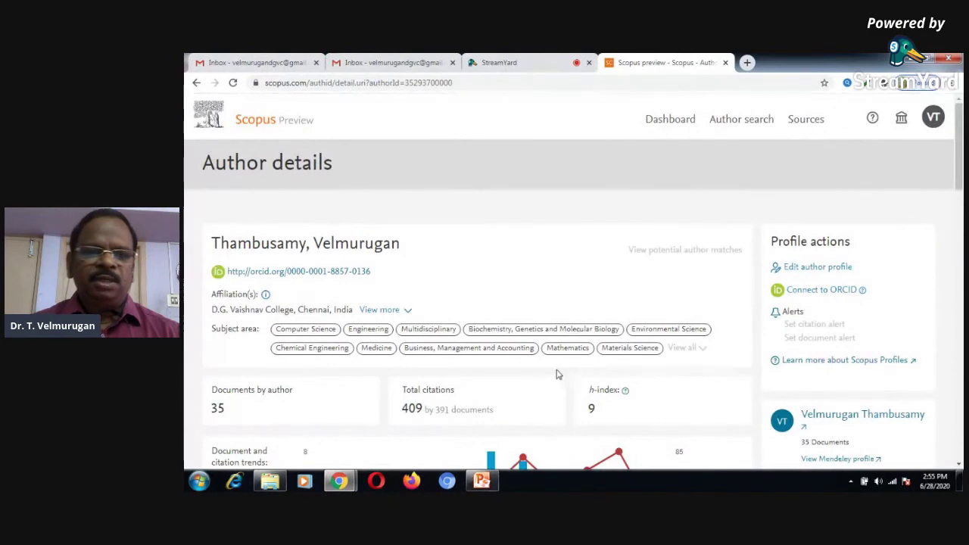
Step: Examine the author's affiliation, subject areas, document count, citations, h-index and citation trends on the author details page
scroll(502, 275, down, 1)
scroll(502, 276, down, 1)
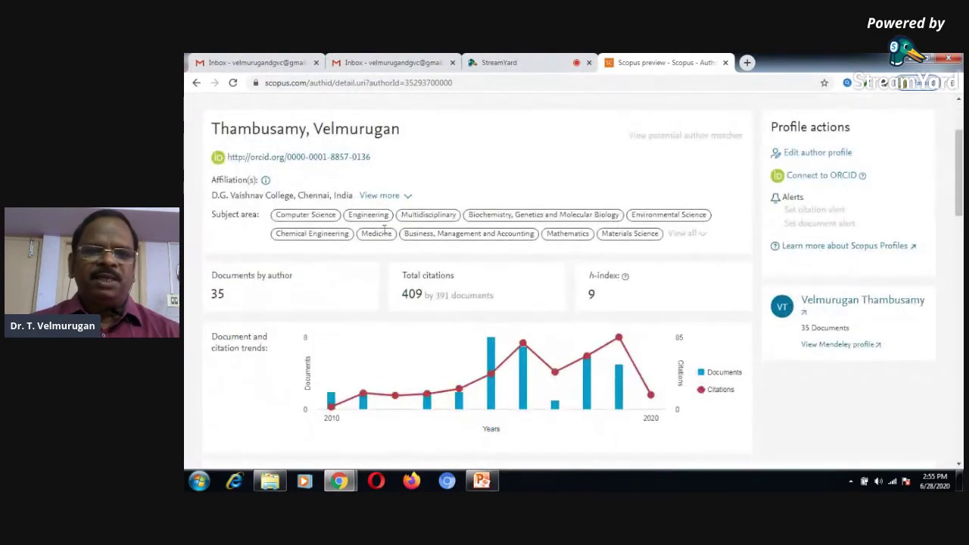
scroll(555, 277, up, 1)
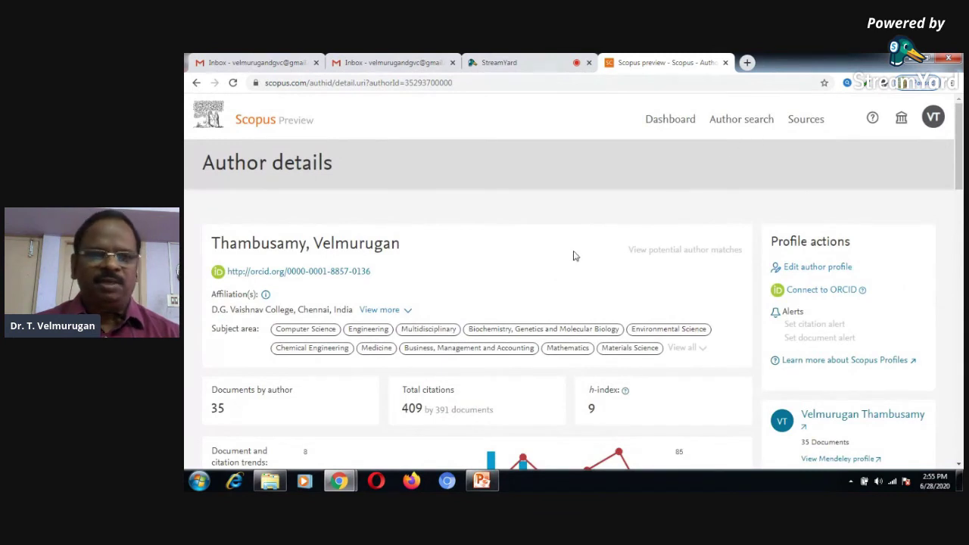
Step: Examine the author's document count, total citations, h-index, citation trends and latest documents on the author details page
scroll(573, 256, down, 1)
scroll(574, 256, down, 1)
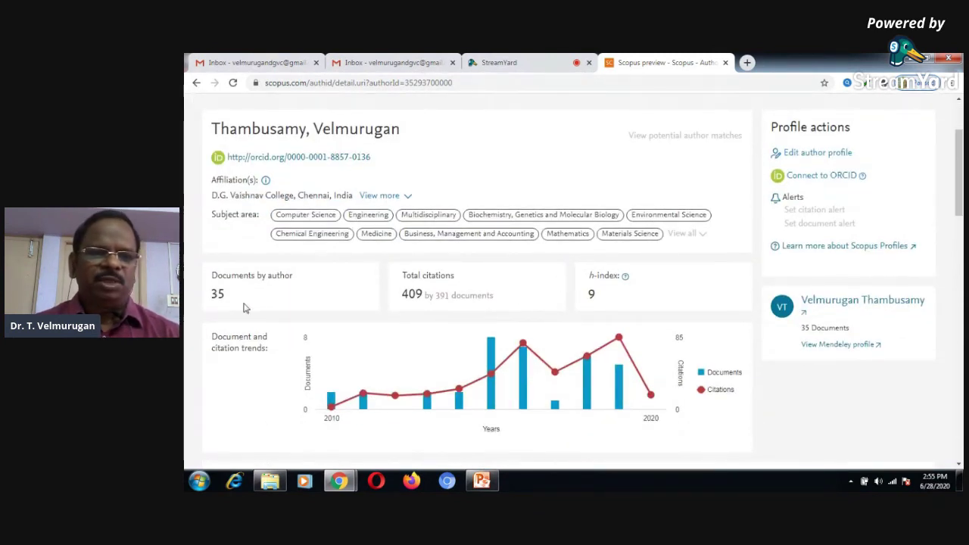
scroll(515, 303, down, 2)
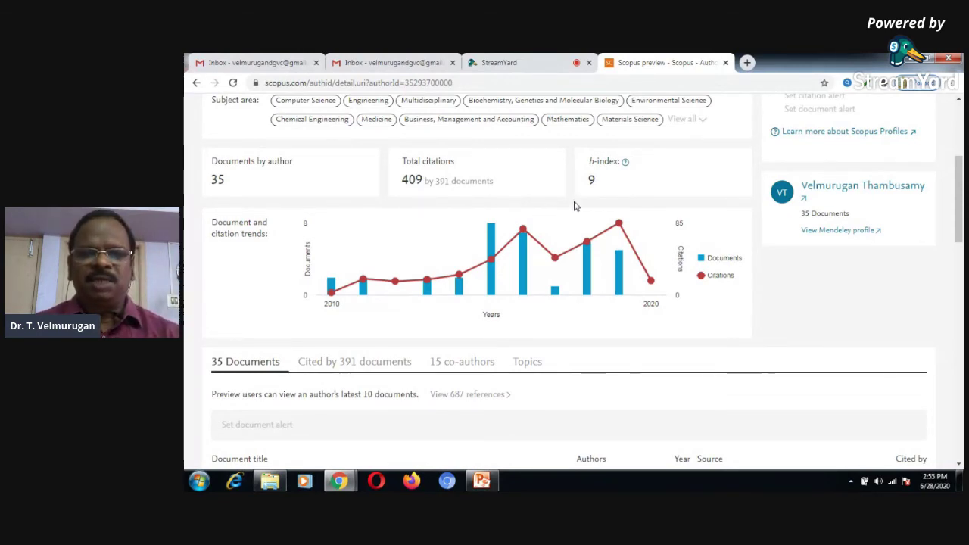
scroll(574, 206, up, 3)
scroll(574, 206, down, 3)
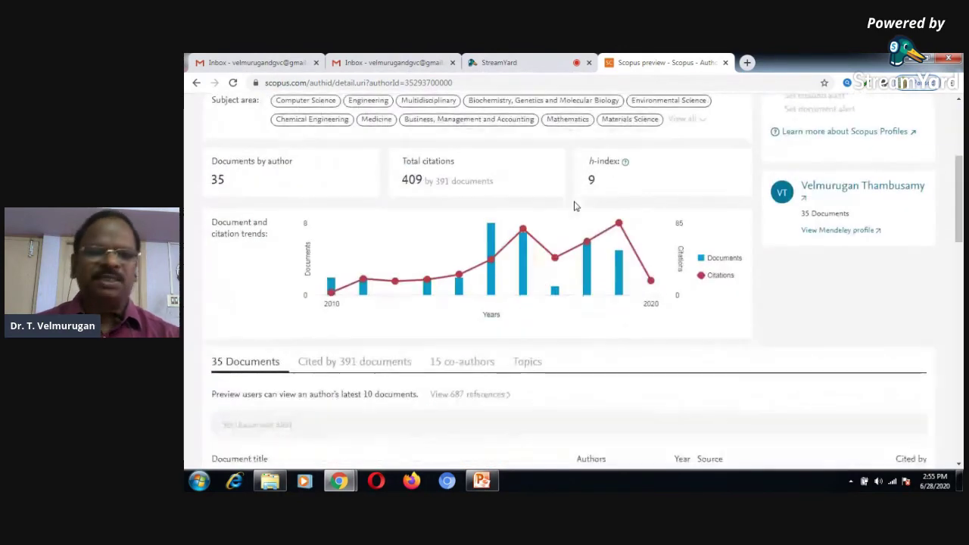
scroll(574, 206, down, 3)
scroll(589, 333, down, 3)
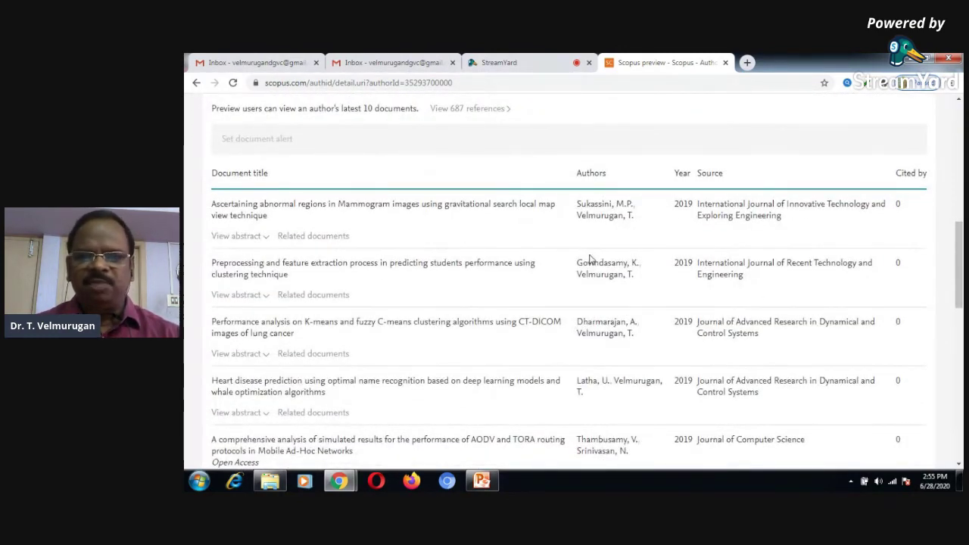
scroll(590, 258, down, 10)
scroll(589, 258, up, 6)
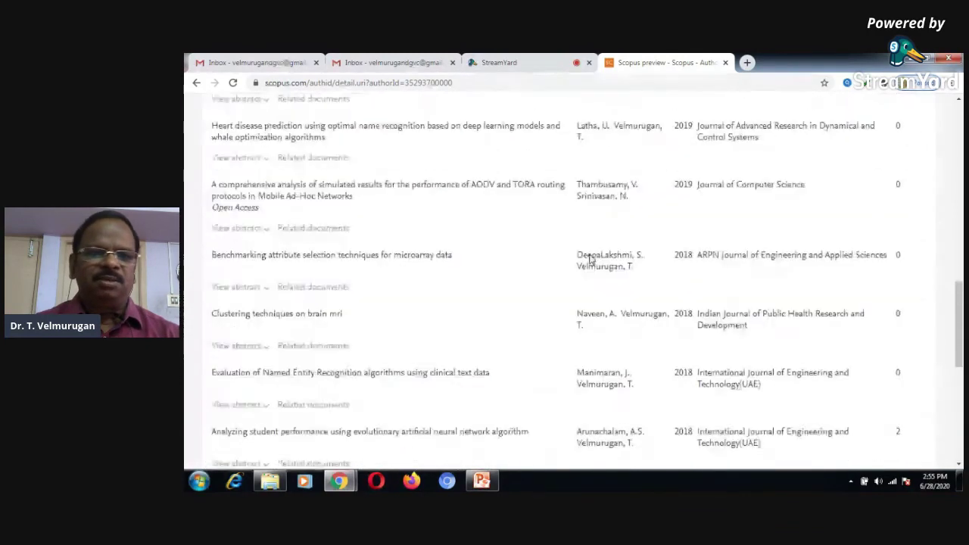
scroll(589, 259, up, 15)
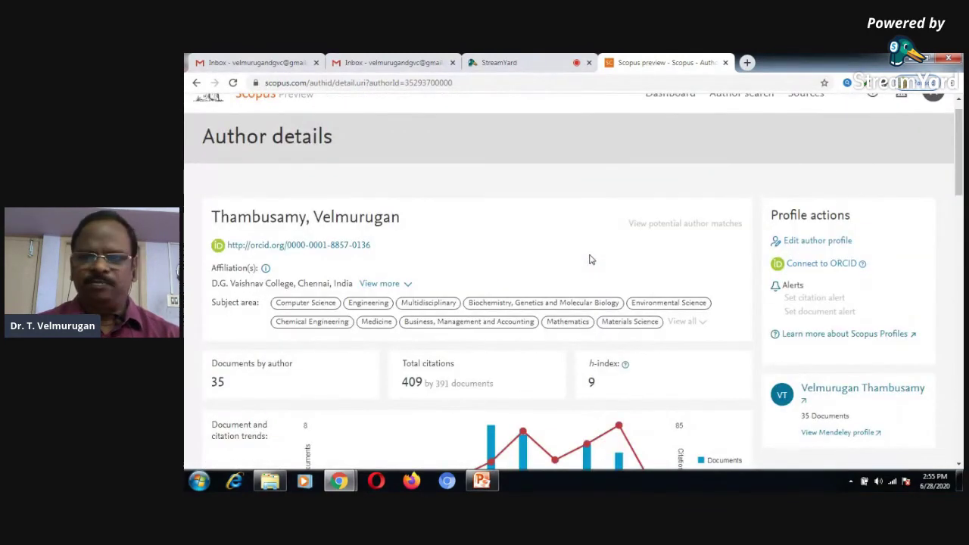
scroll(591, 259, up, 1)
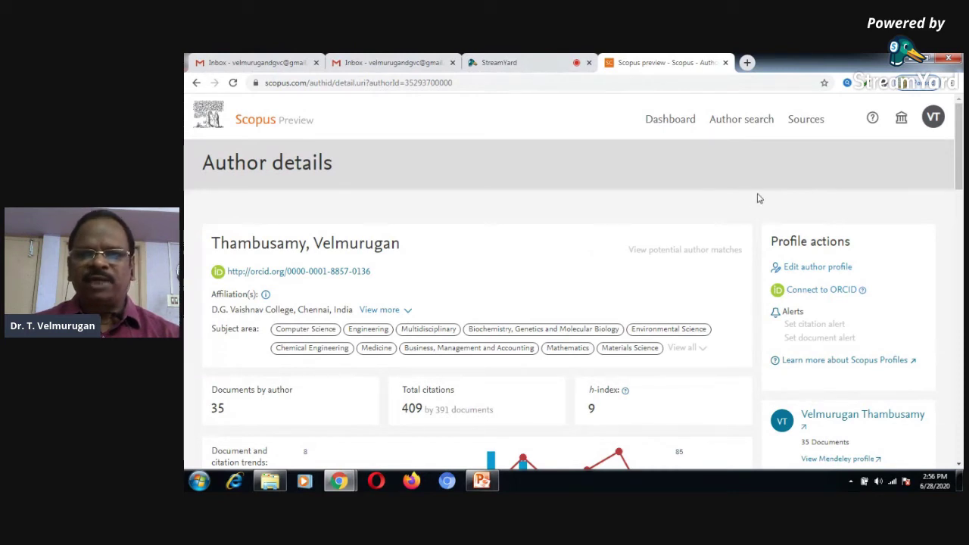
Step: Open the Scopus dashboard and review the author feedback correction requests and the Scopus support requests
click(677, 121)
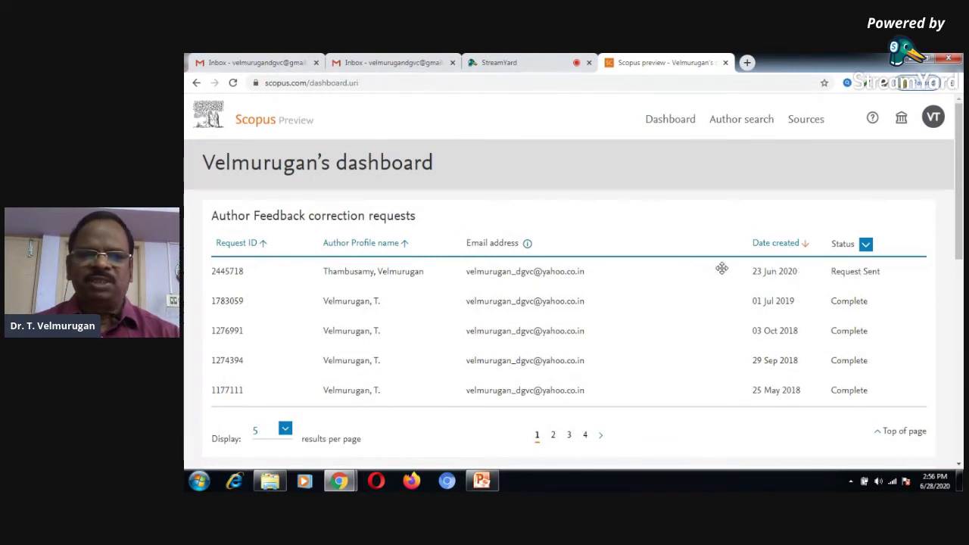
scroll(722, 268, down, 2)
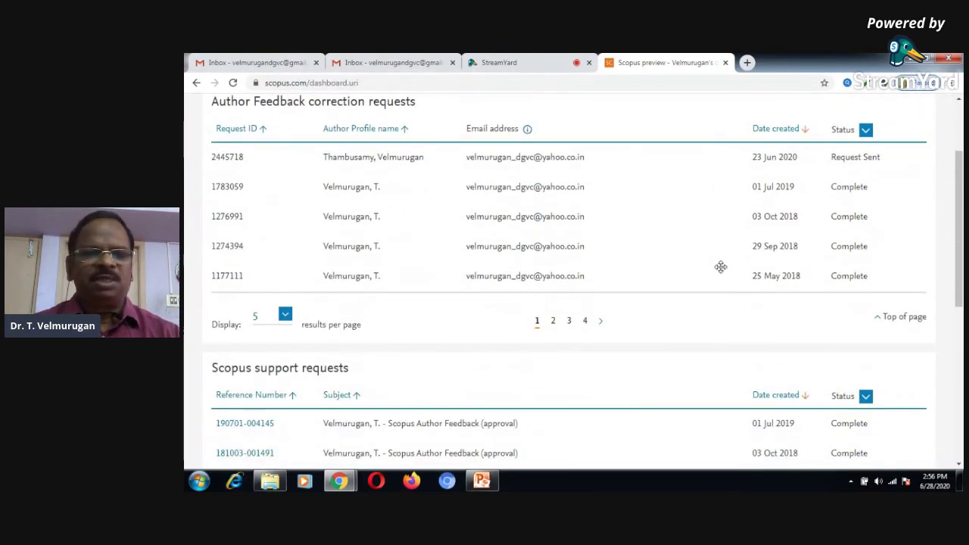
scroll(720, 267, up, 2)
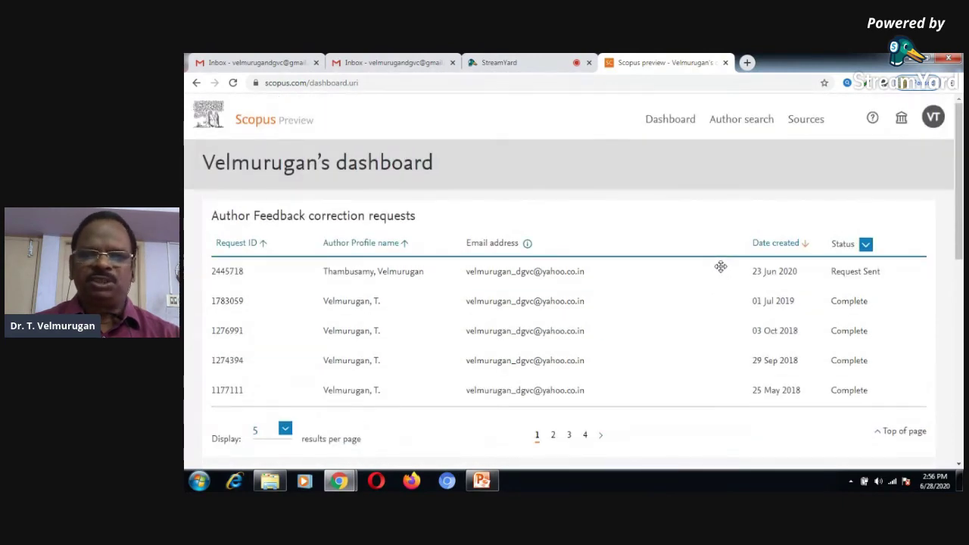
scroll(721, 267, down, 4)
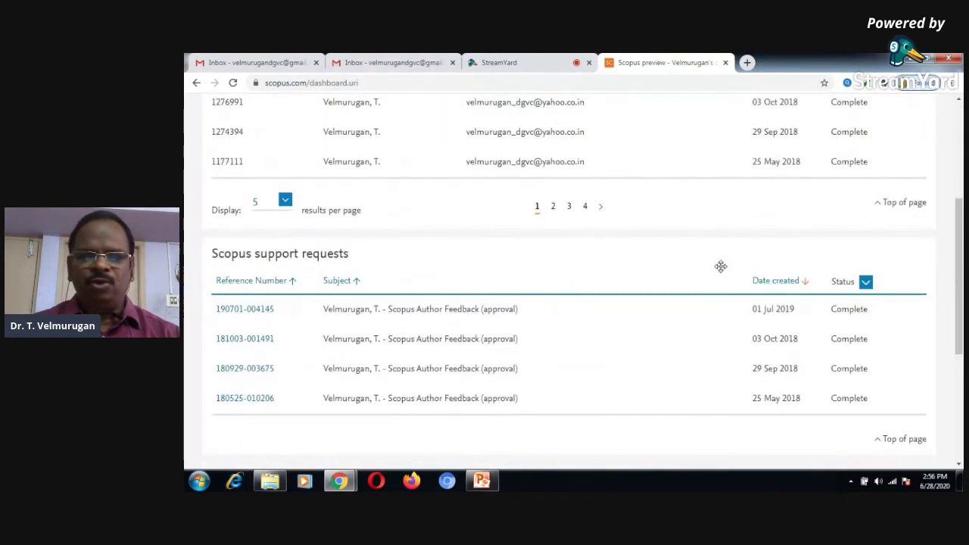
scroll(720, 266, down, 4)
scroll(721, 266, up, 3)
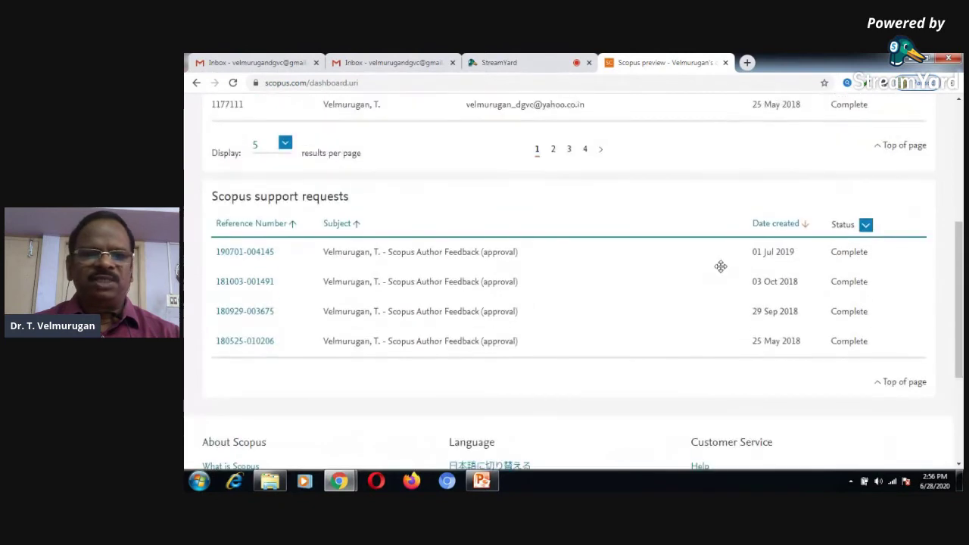
scroll(721, 266, up, 4)
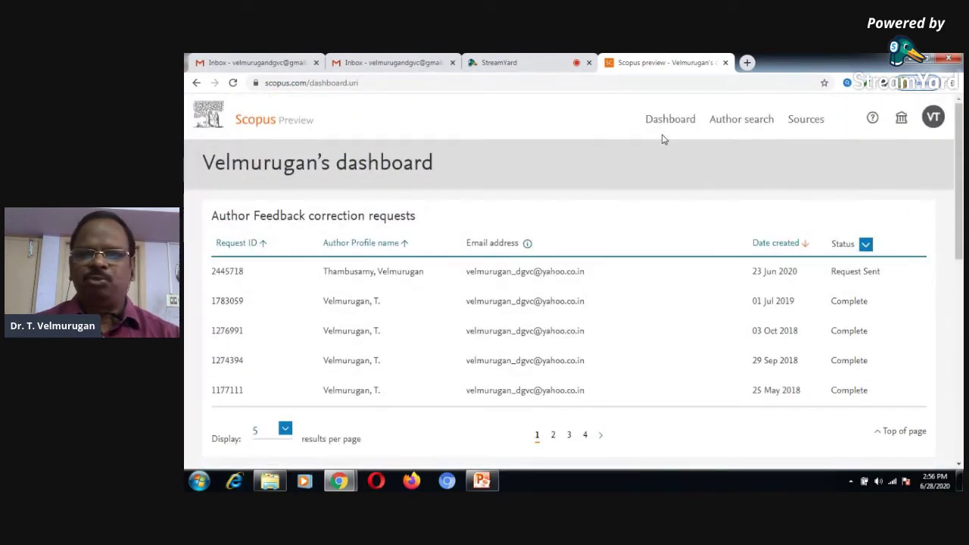
Step: Rerun the author search with the prefilled name and D.G.Vaishnav College affiliation, and open the matching author's profile
click(745, 124)
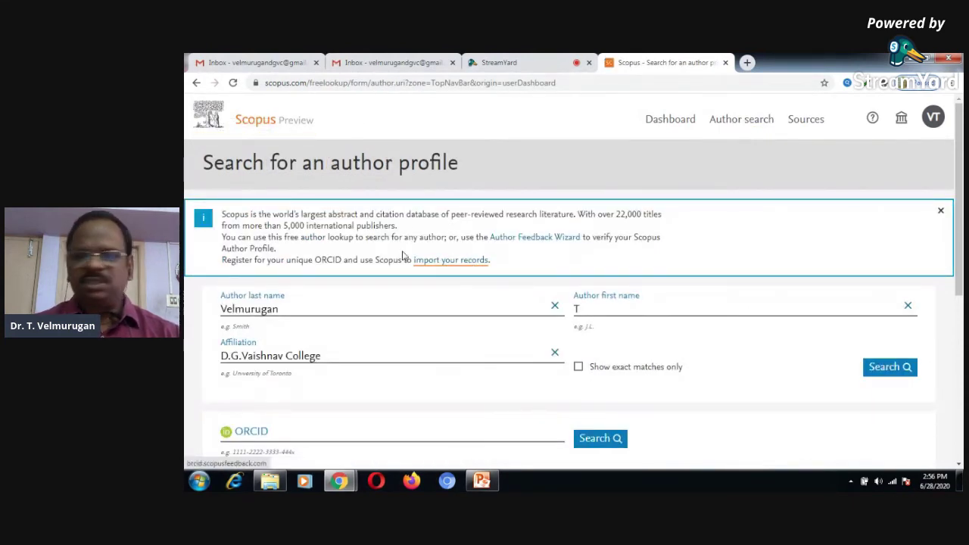
click(889, 368)
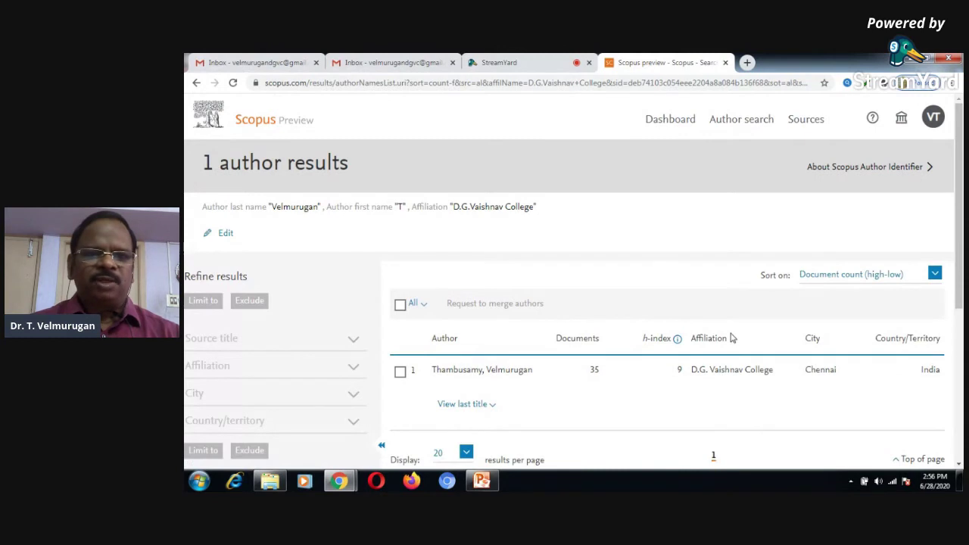
click(506, 375)
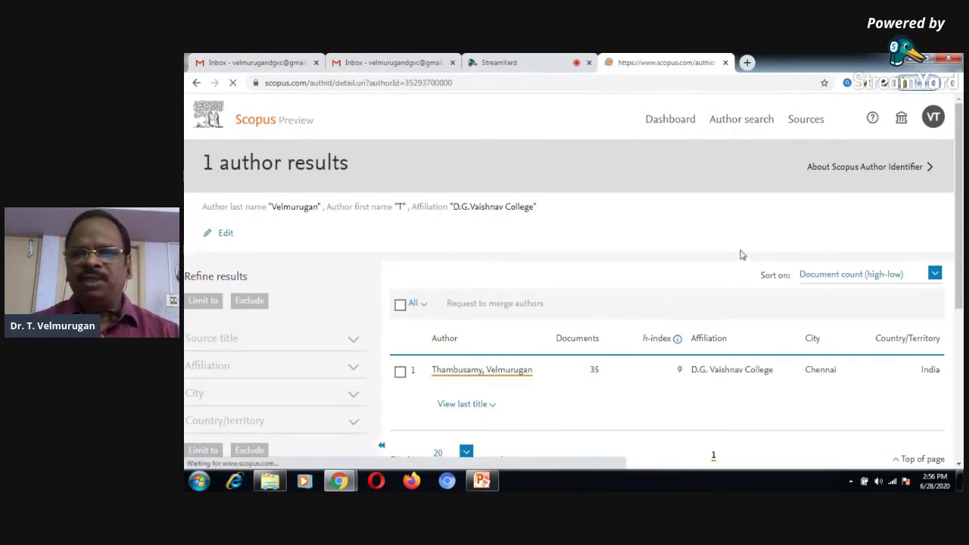
Step: View the Sources page briefly, return to the author details page and review the profile metrics and latest documents
click(806, 121)
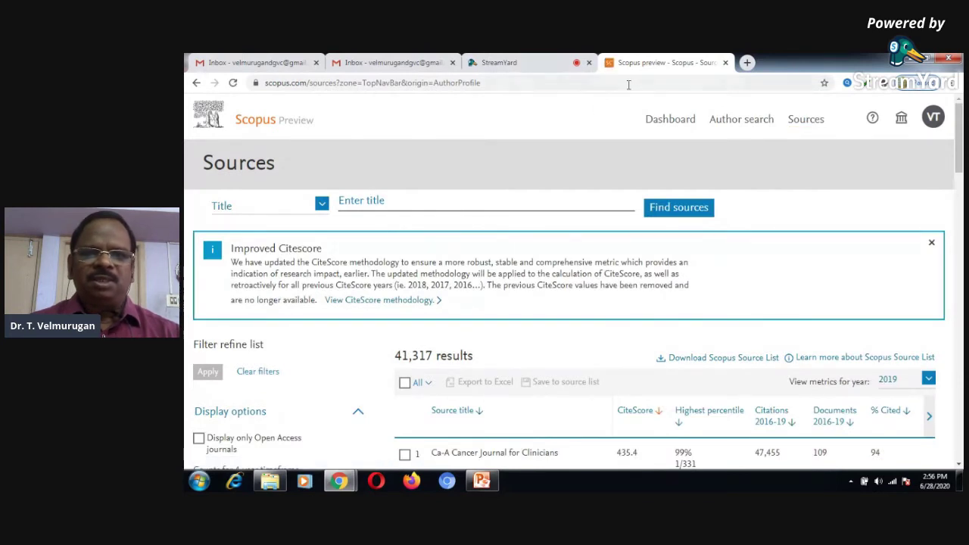
click(197, 83)
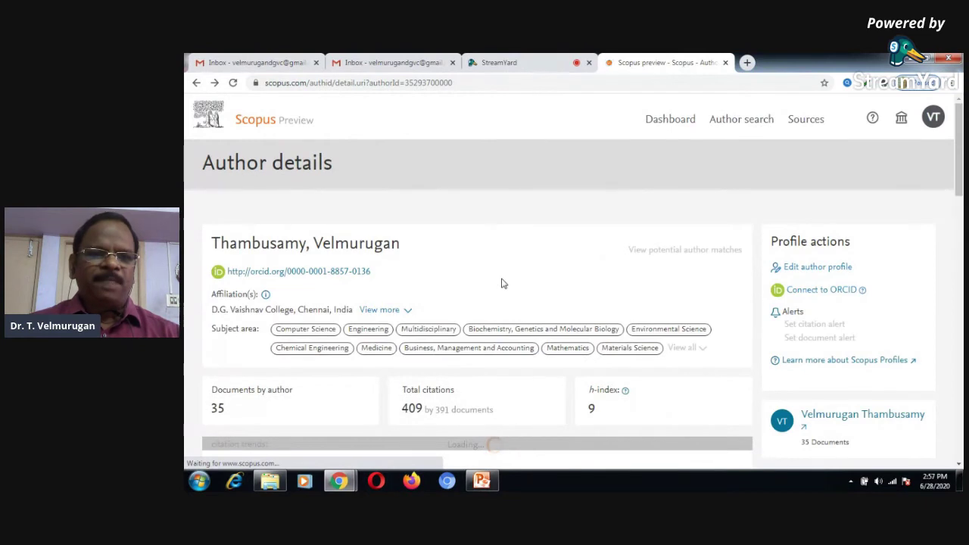
scroll(502, 283, down, 1)
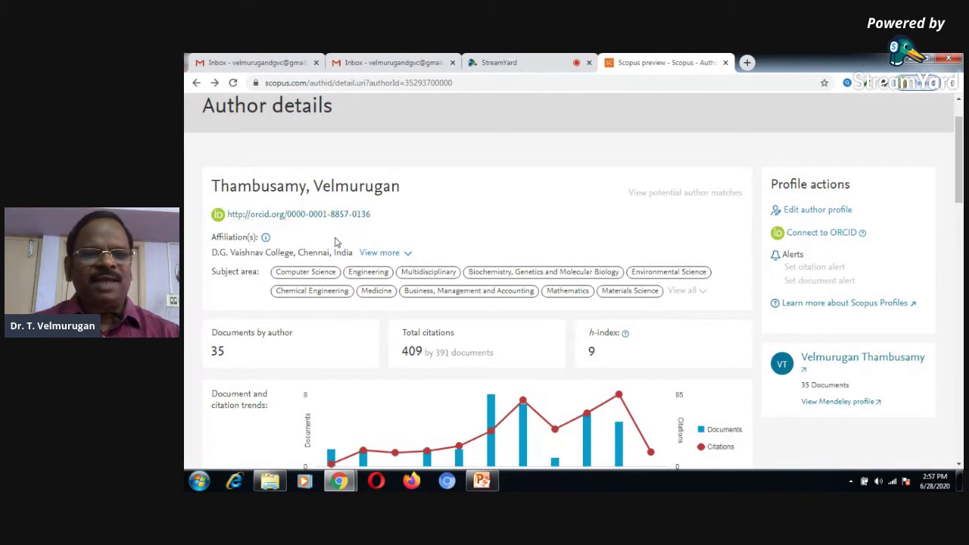
scroll(526, 272, down, 3)
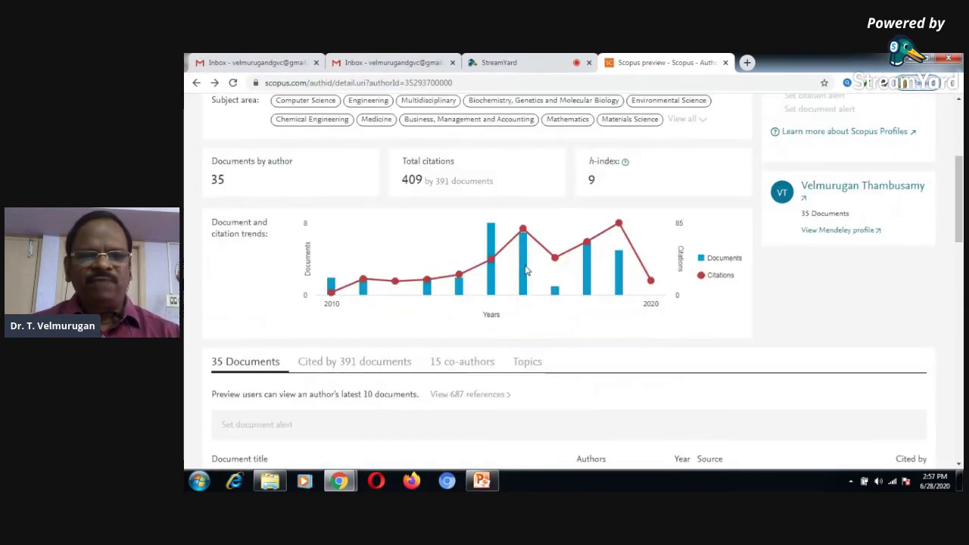
scroll(522, 284, down, 3)
scroll(522, 286, down, 9)
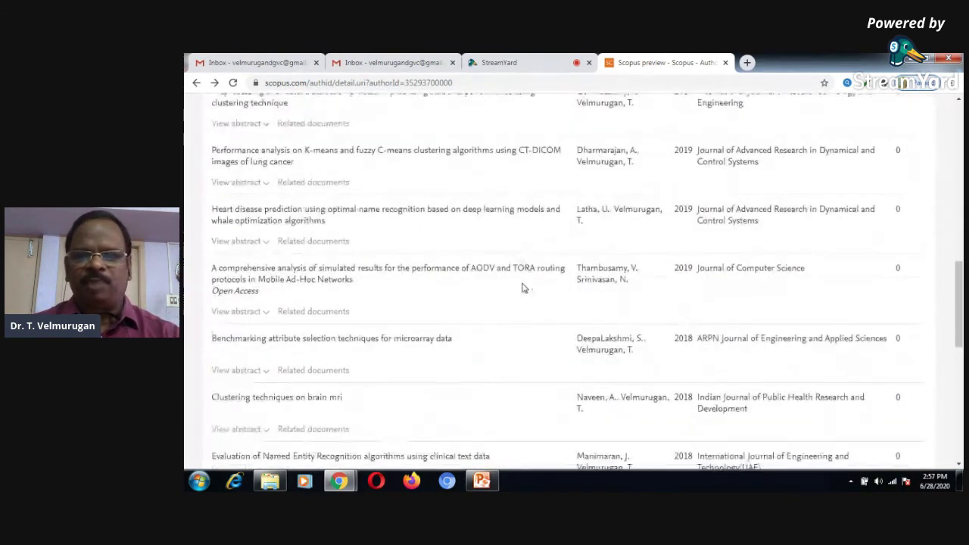
scroll(521, 285, up, 2)
scroll(521, 285, up, 12)
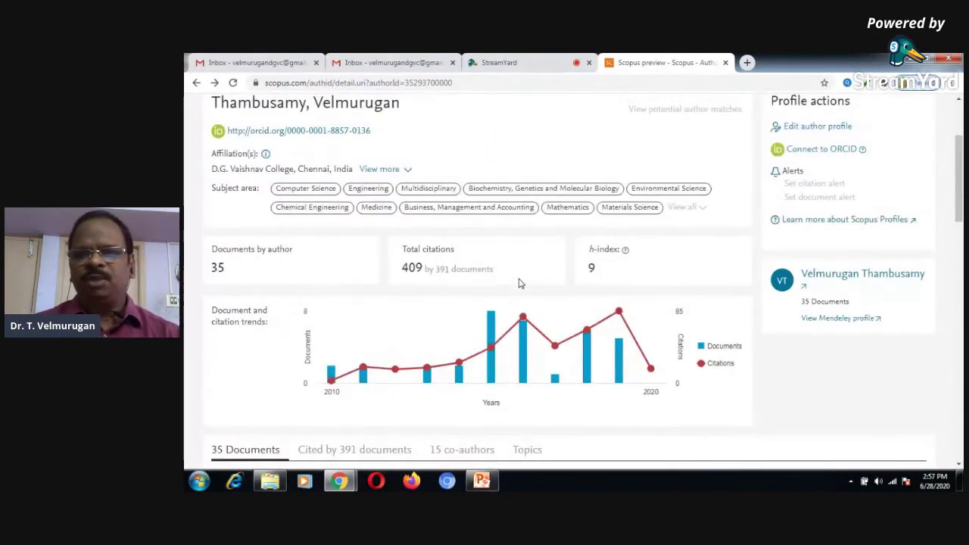
scroll(519, 284, up, 2)
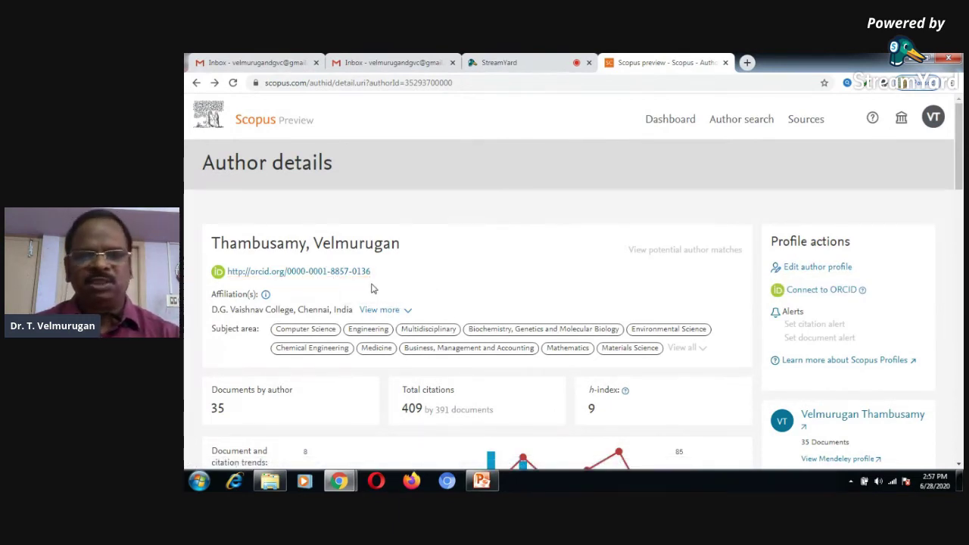
scroll(634, 396, down, 10)
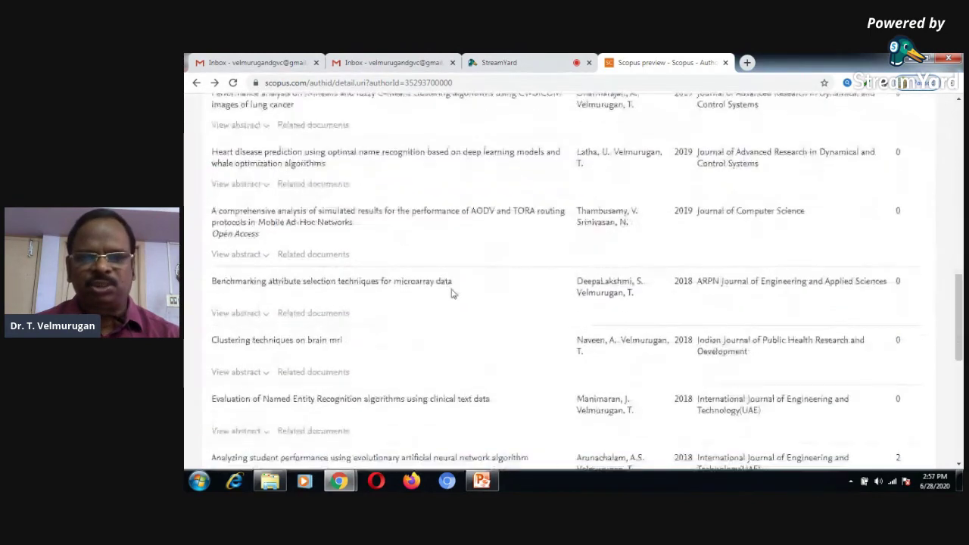
scroll(591, 327, up, 5)
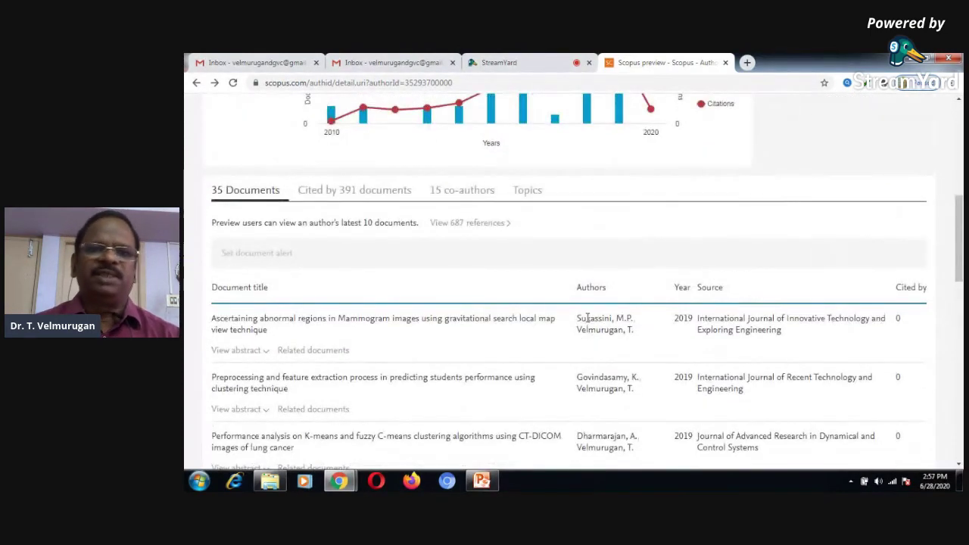
scroll(588, 318, up, 5)
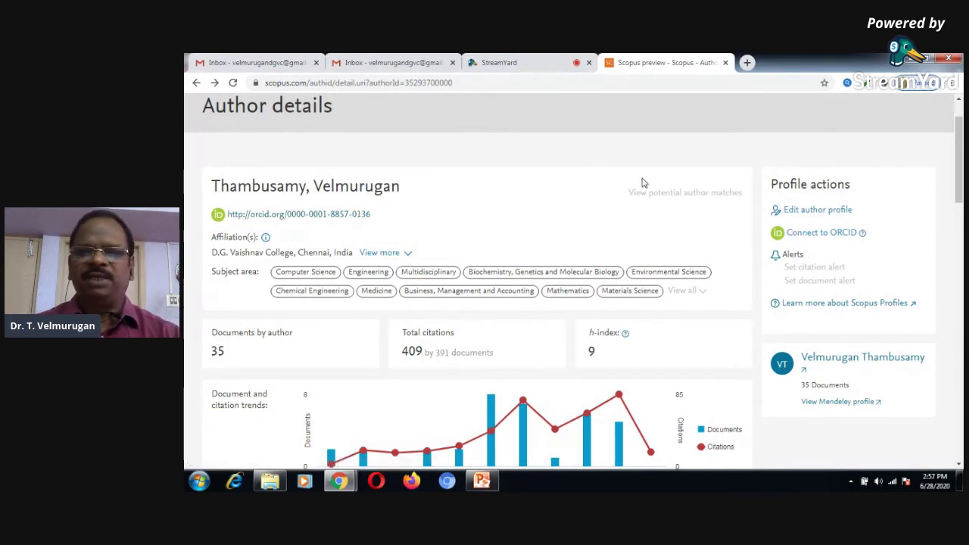
scroll(641, 182, up, 1)
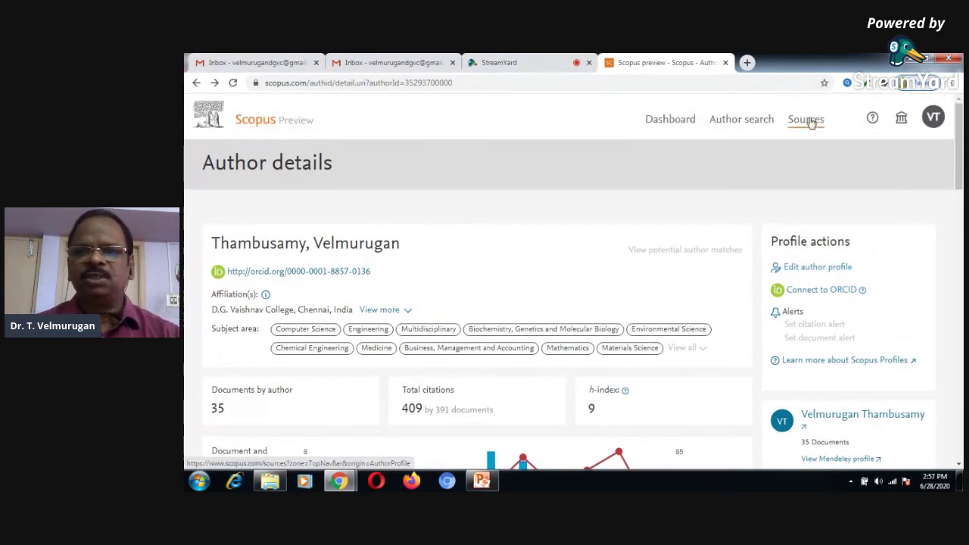
Step: Open the Sources page and examine the listed source titles, their CiteScore metrics and the available refine filters
click(809, 122)
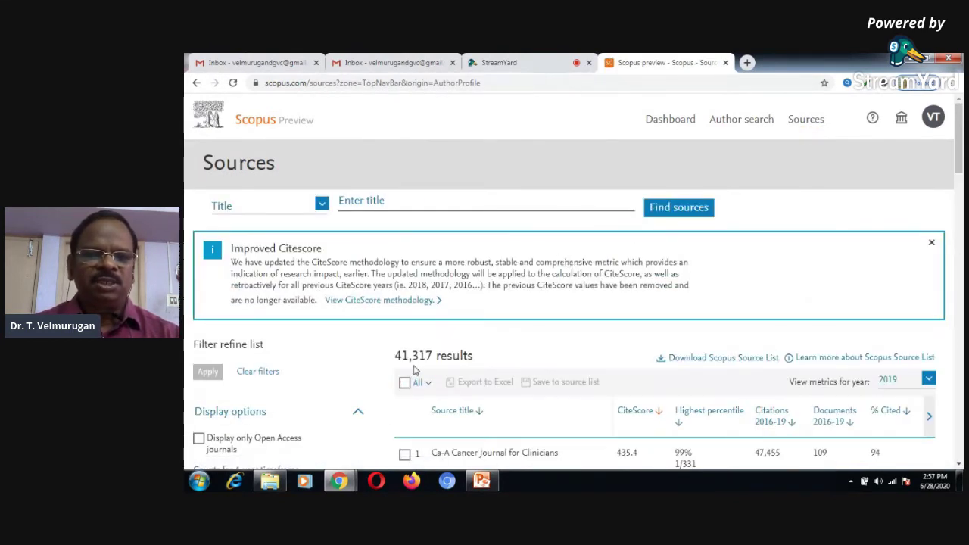
scroll(424, 340, down, 1)
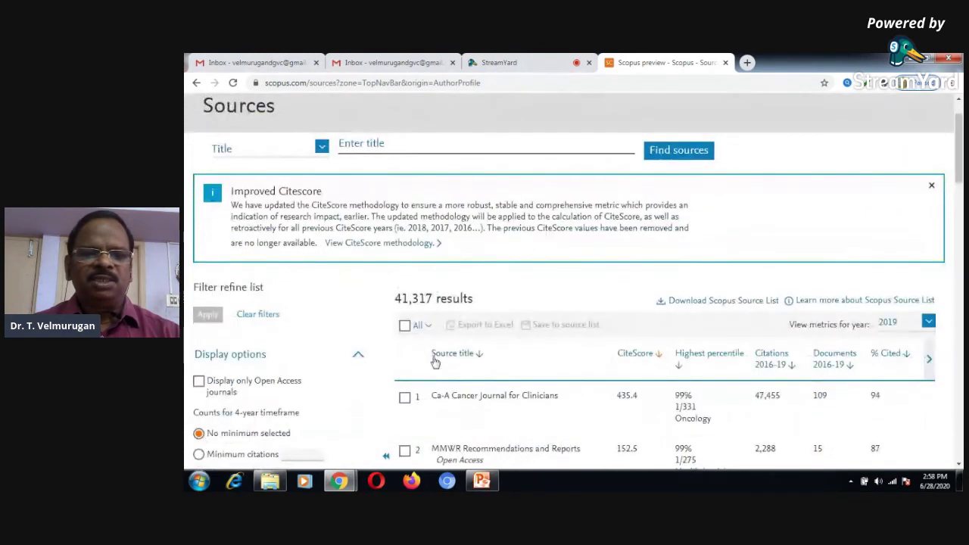
scroll(455, 326, down, 2)
scroll(498, 326, down, 6)
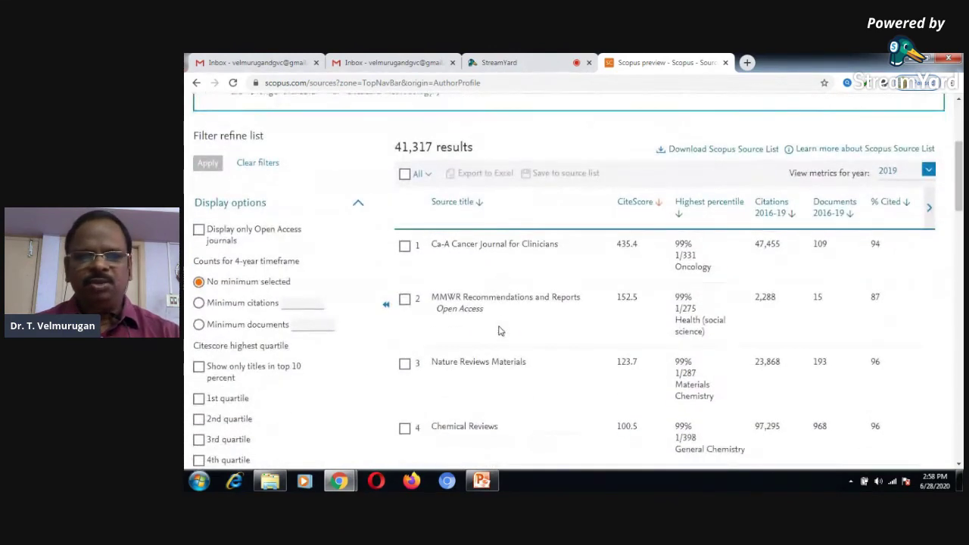
scroll(498, 330, up, 6)
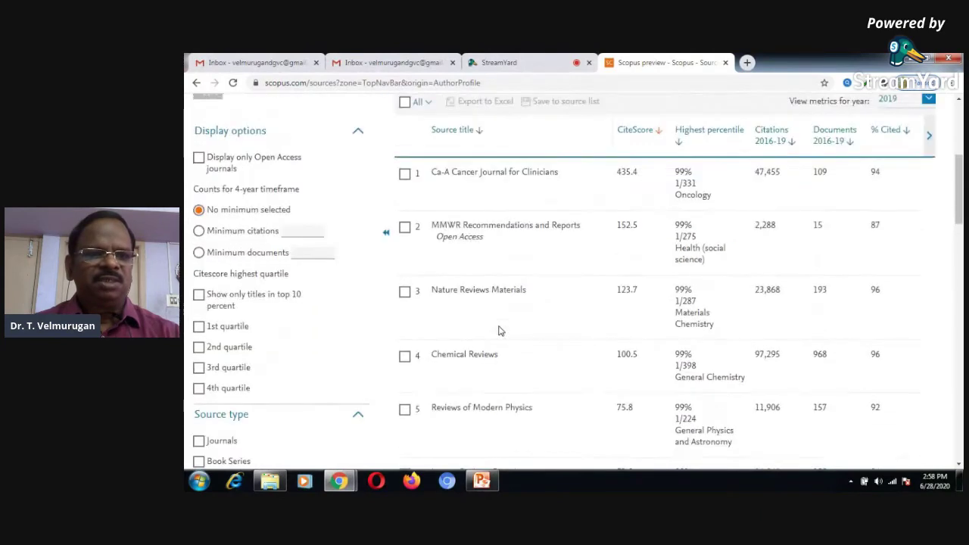
scroll(498, 330, down, 1)
scroll(498, 330, down, 1)
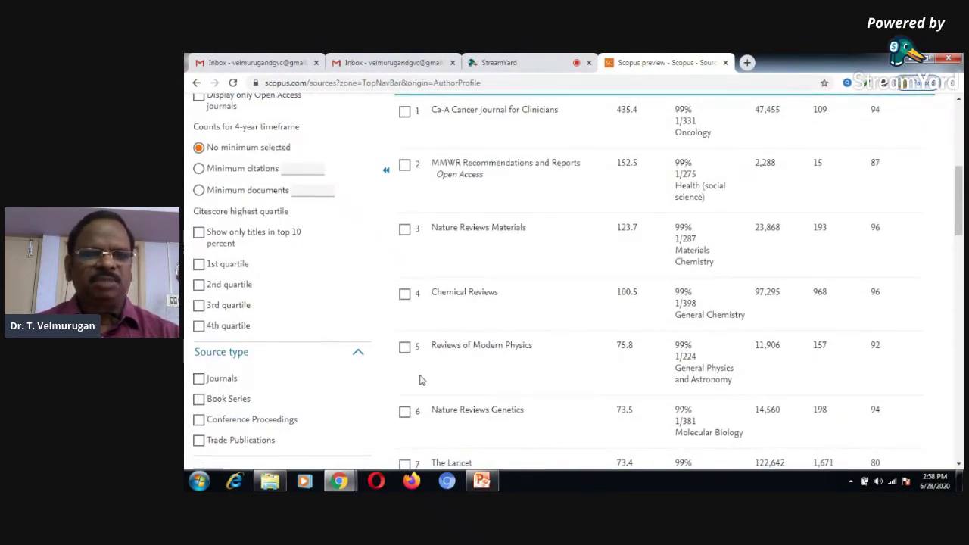
scroll(420, 382, up, 6)
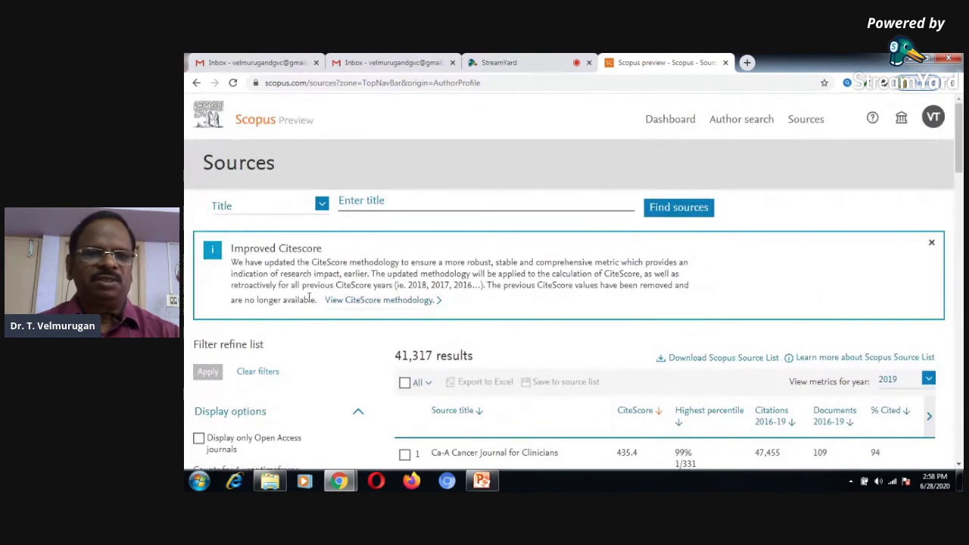
Step: Search the Scopus sources by title for "Journal of Computer Science", choosing that journal from the suggestions
click(322, 204)
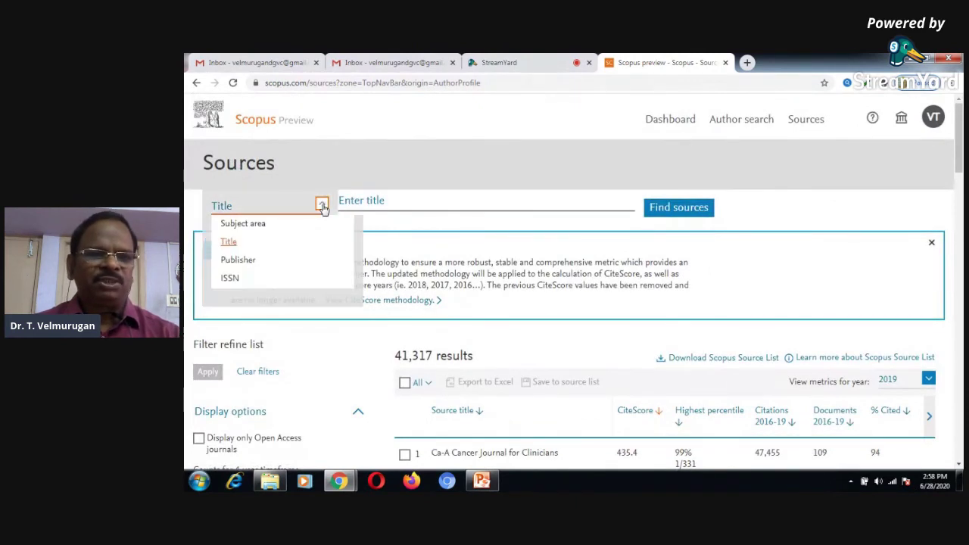
click(233, 244)
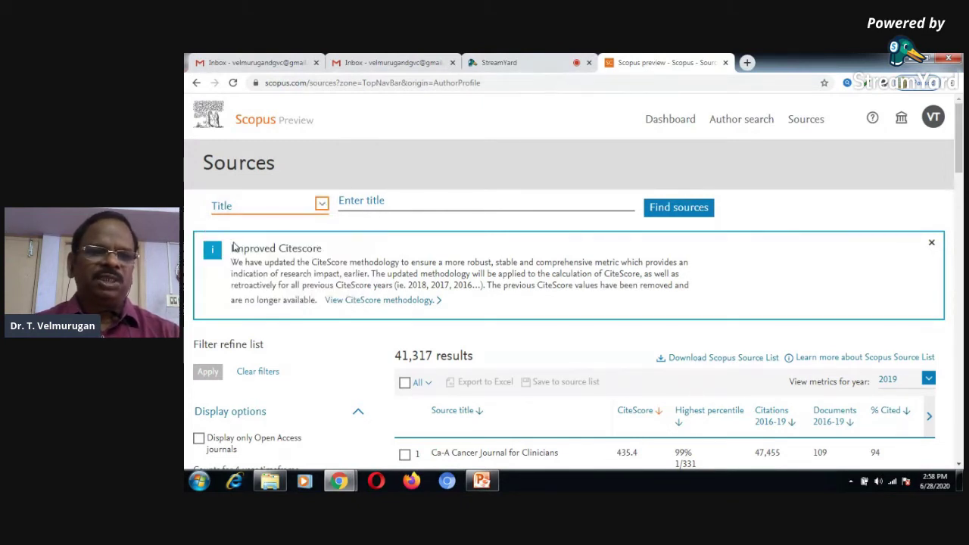
click(398, 205)
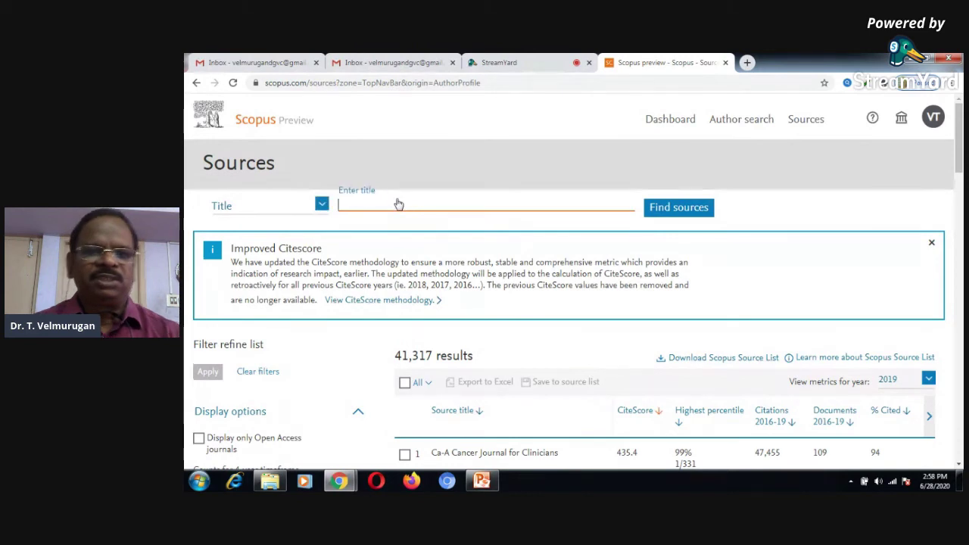
text(Jouir)
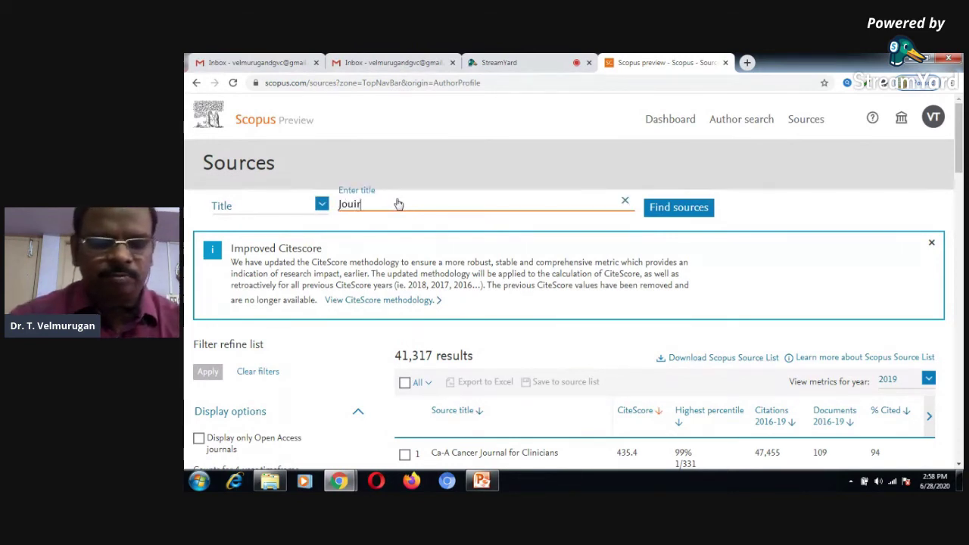
text(na)
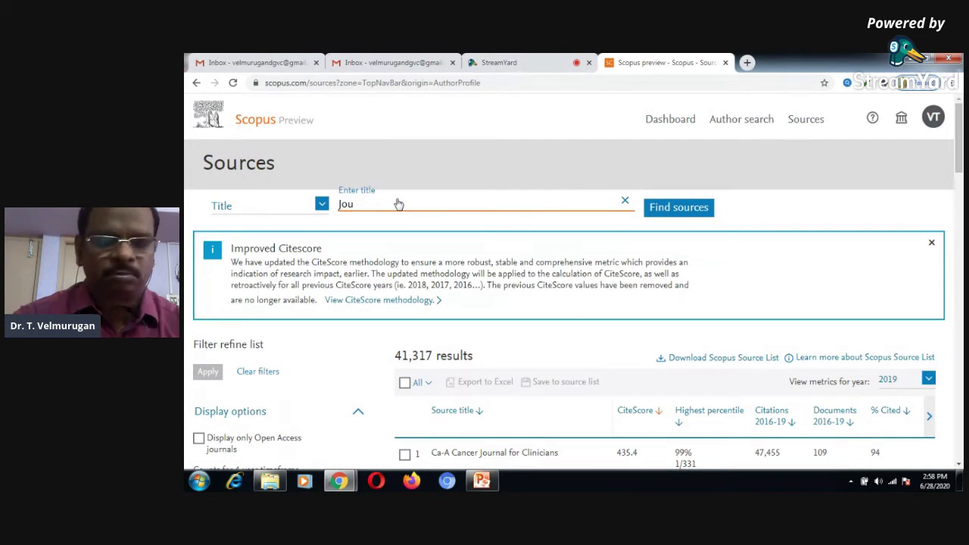
text(rnal of )
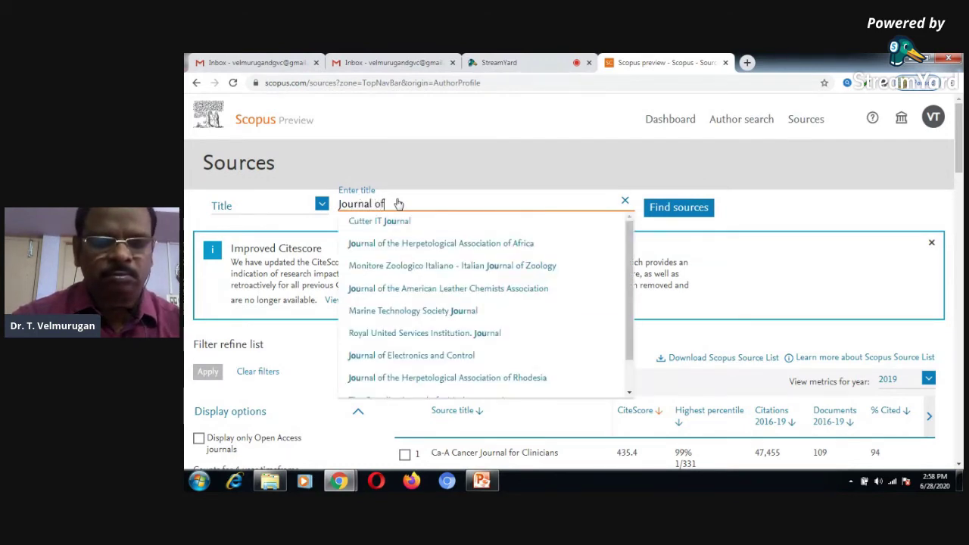
text(Computer Scie)
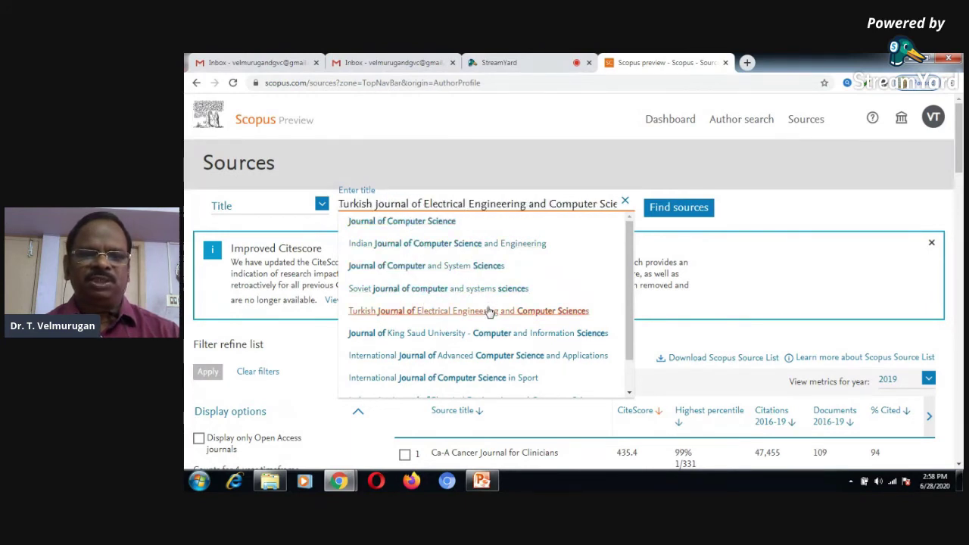
scroll(488, 310, down, 1)
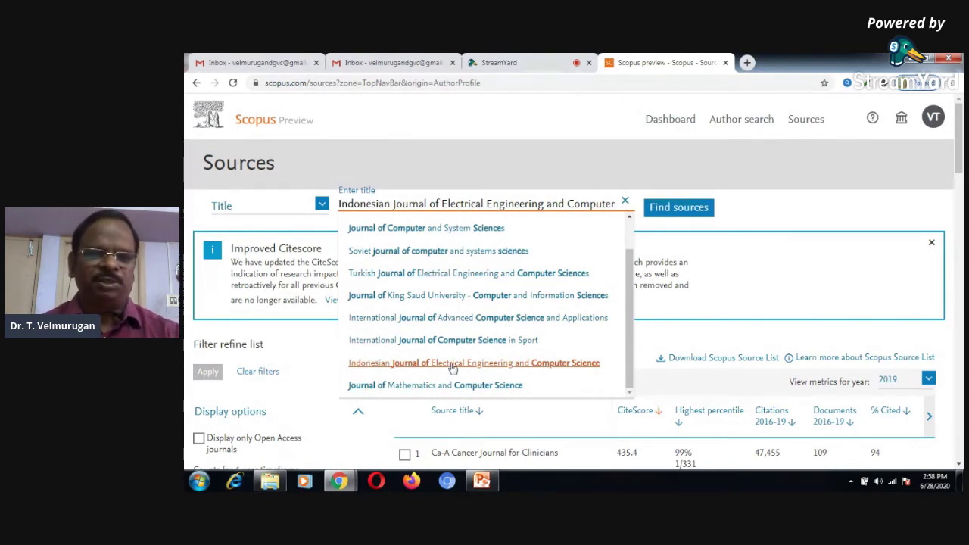
scroll(452, 367, up, 1)
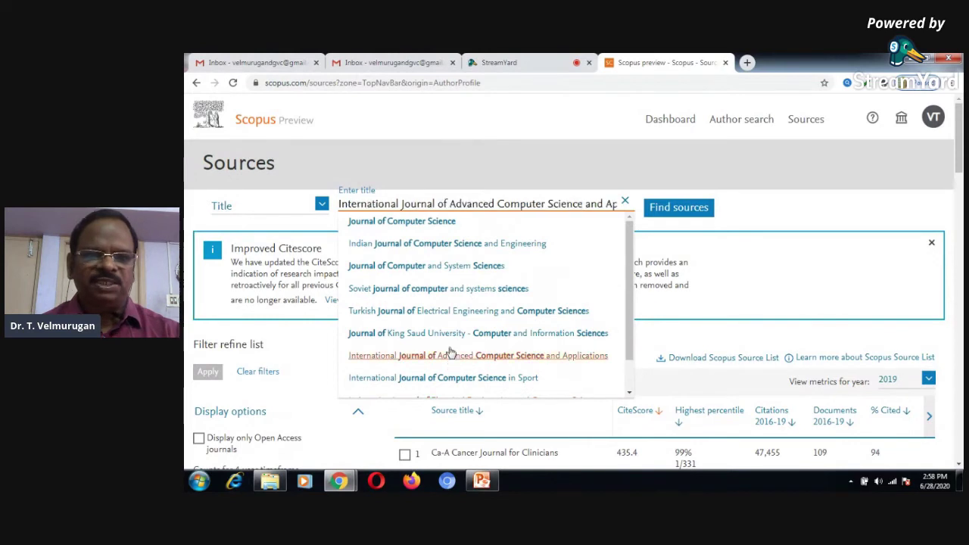
scroll(443, 326, down, 1)
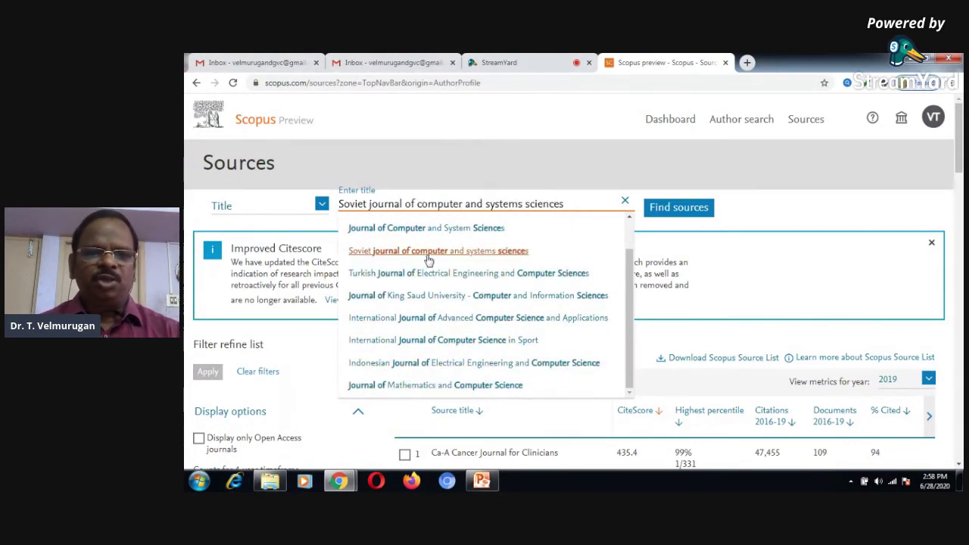
scroll(427, 260, up, 2)
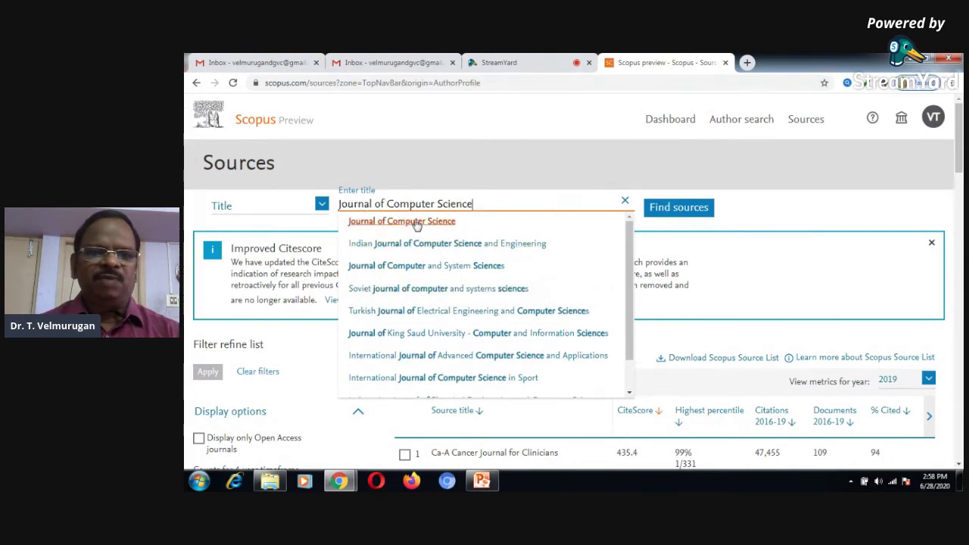
click(415, 225)
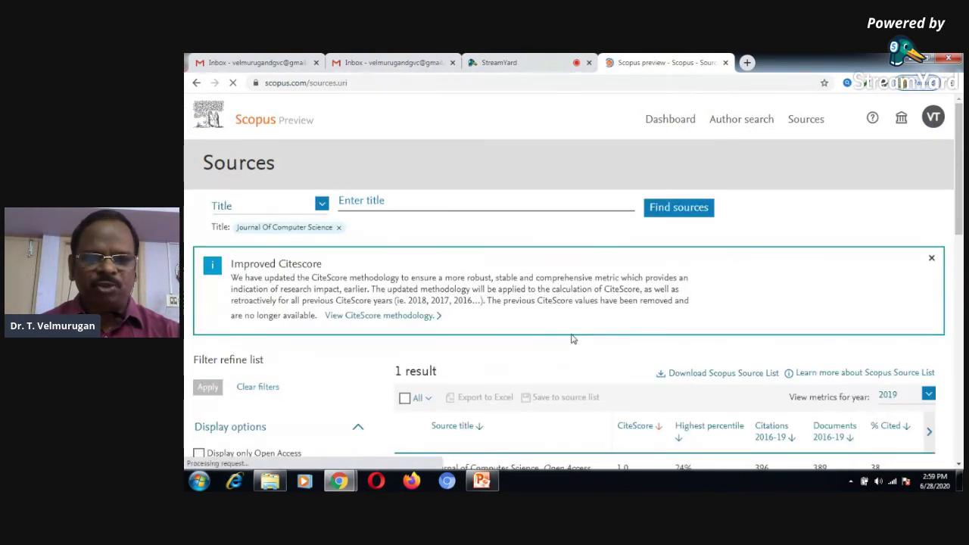
Step: Examine the journal's CiteScore, percentile and citation metrics, including the further SNIP, SJR and publisher columns
scroll(573, 339, down, 1)
scroll(573, 338, down, 2)
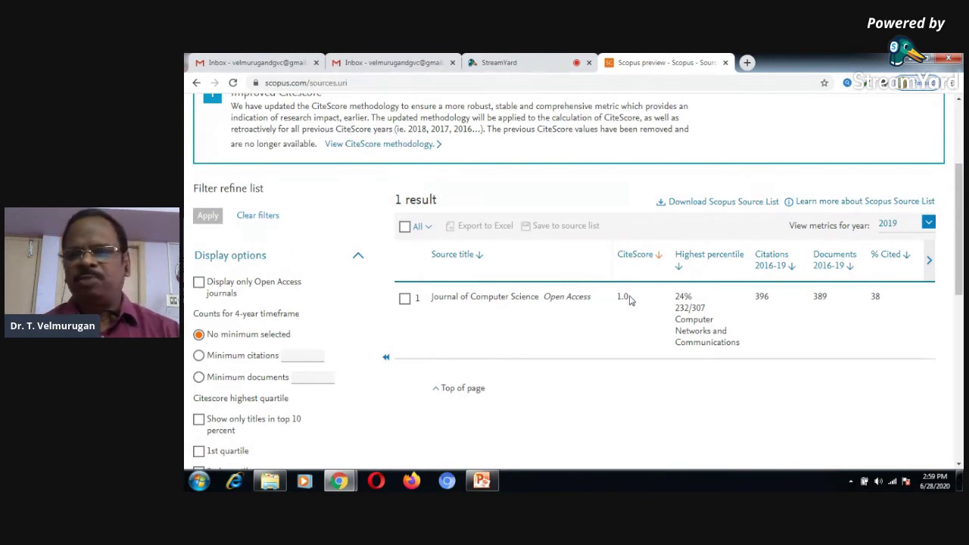
click(929, 262)
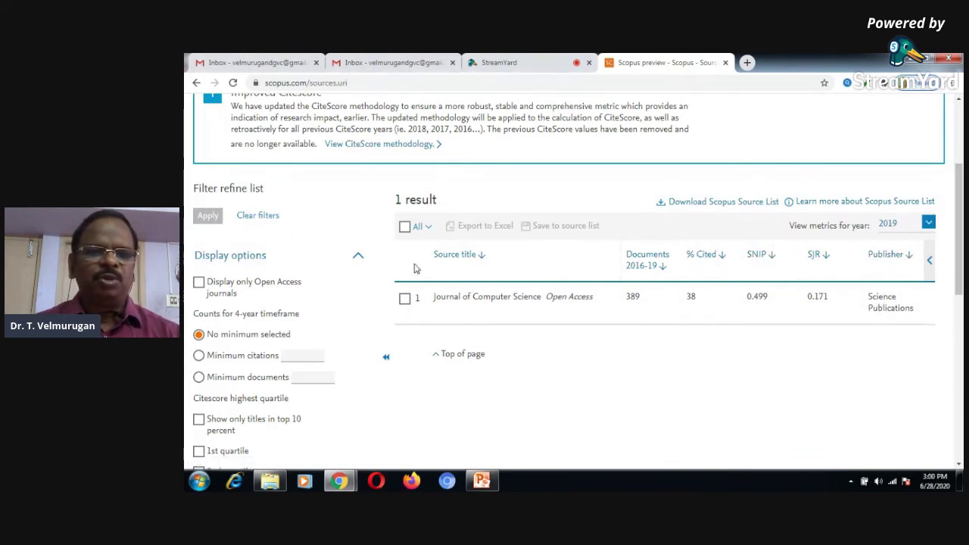
click(930, 259)
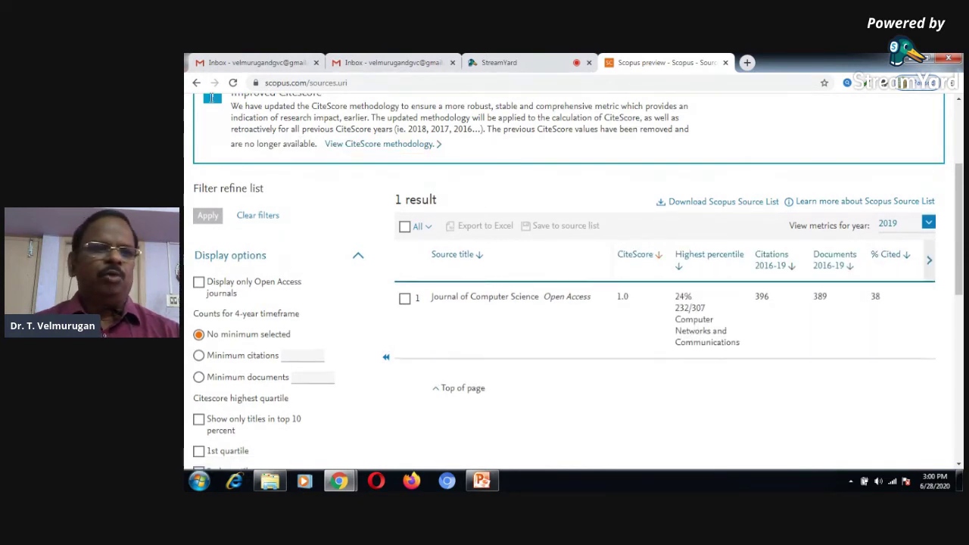
Step: Return to the full source list and switch the source search criterion from title to ISSN
click(195, 85)
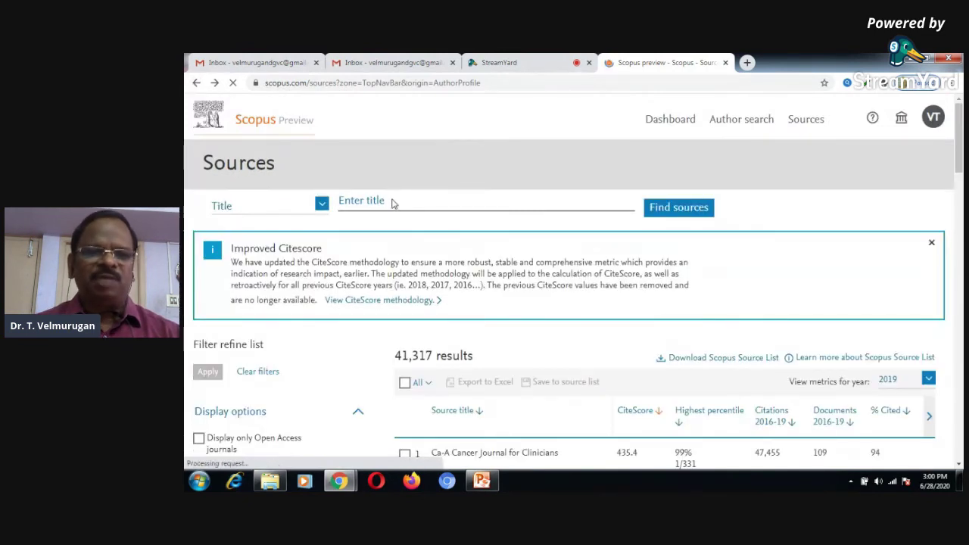
click(321, 205)
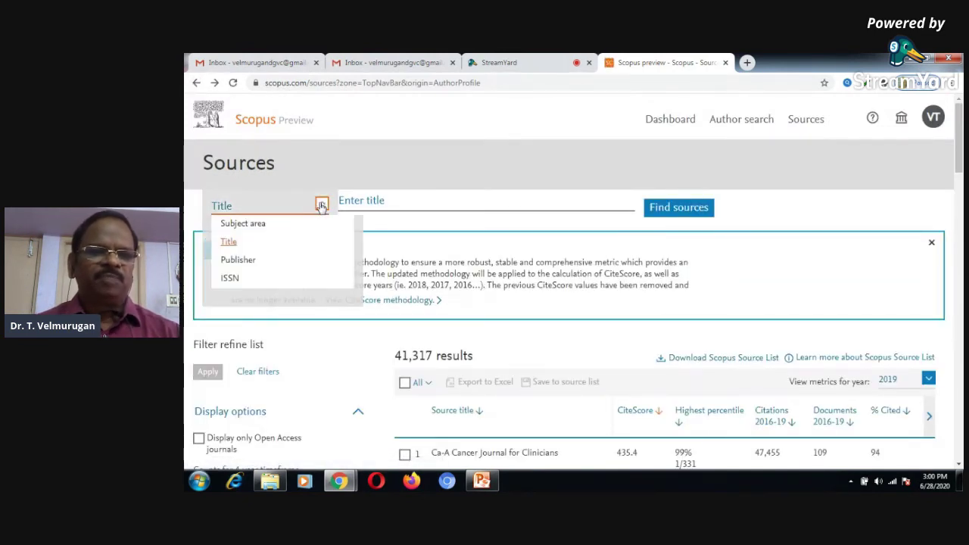
click(230, 278)
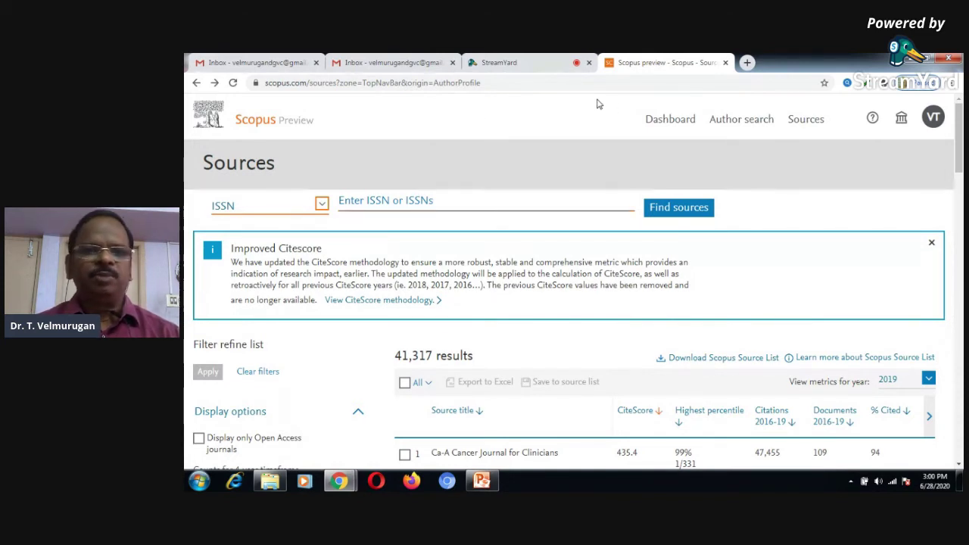
Step: Go back to the author details page and view the signed-in account's options, closing them without choosing any
click(197, 83)
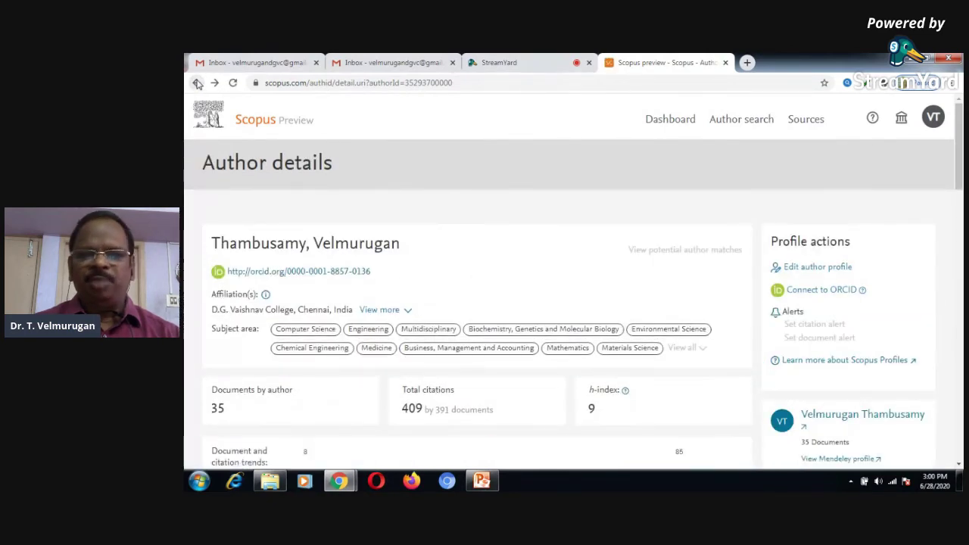
scroll(484, 187, down, 1)
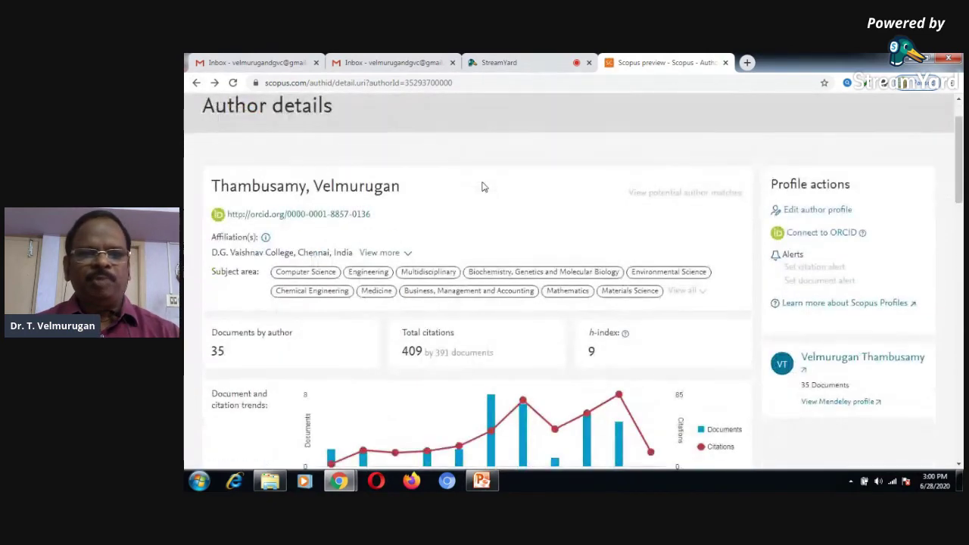
scroll(426, 228, up, 1)
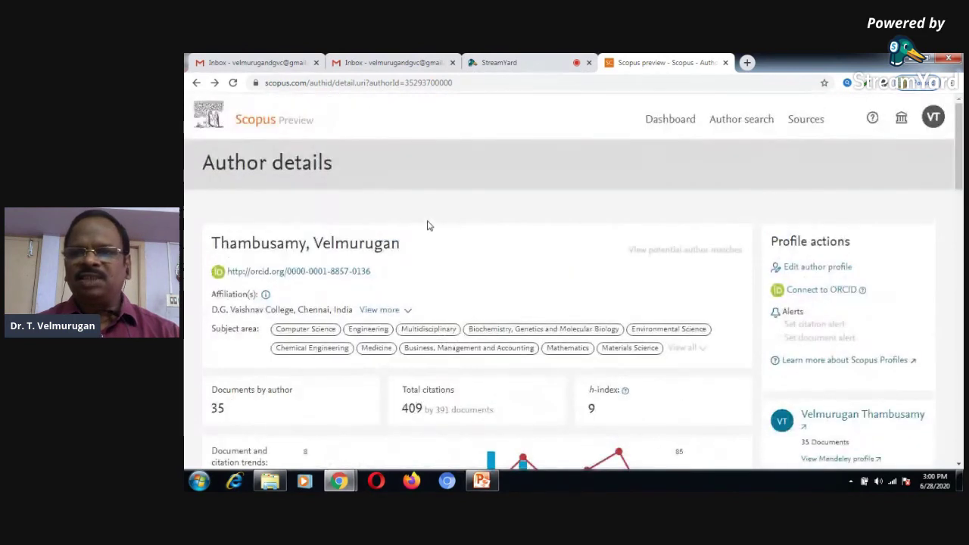
click(936, 120)
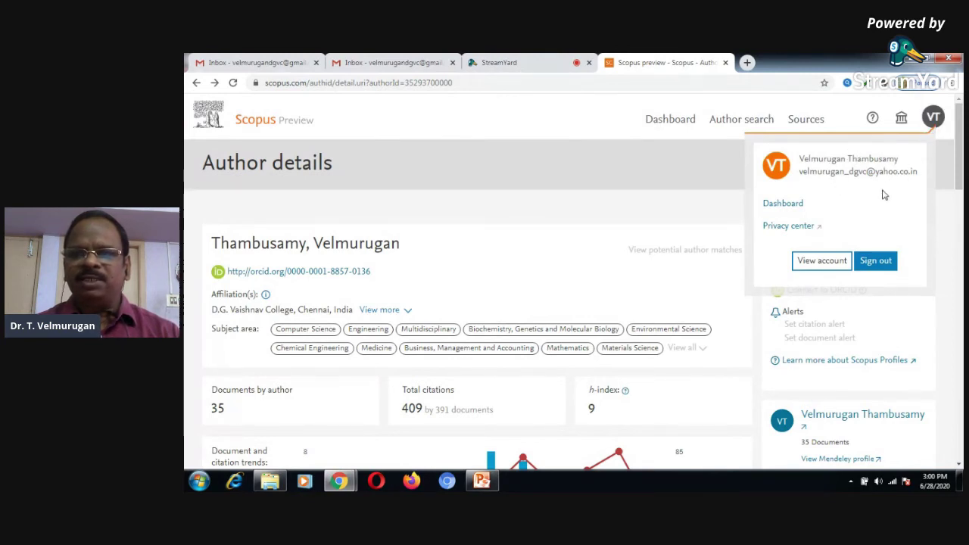
click(696, 180)
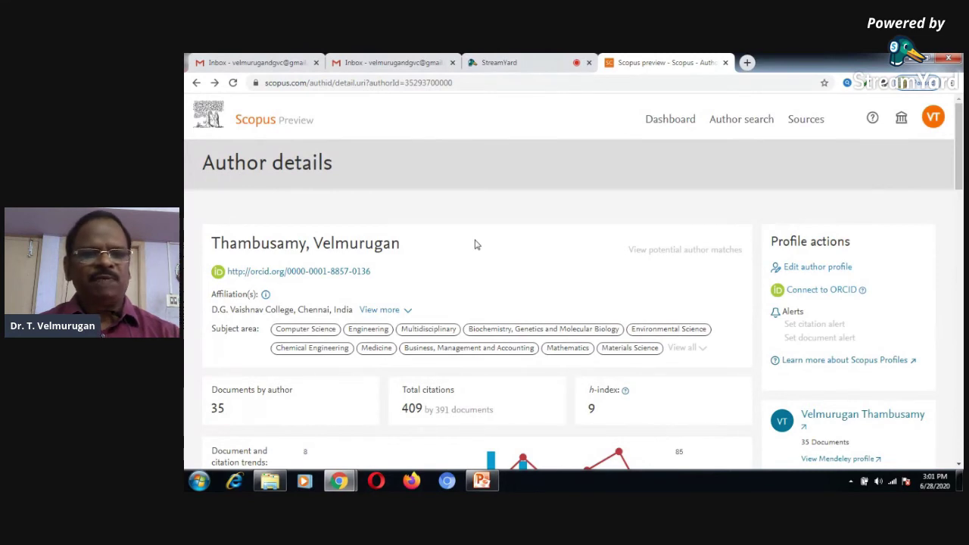
Step: Review the author's document count, total citations, h-index, citation trends chart and latest documents list
scroll(476, 244, down, 1)
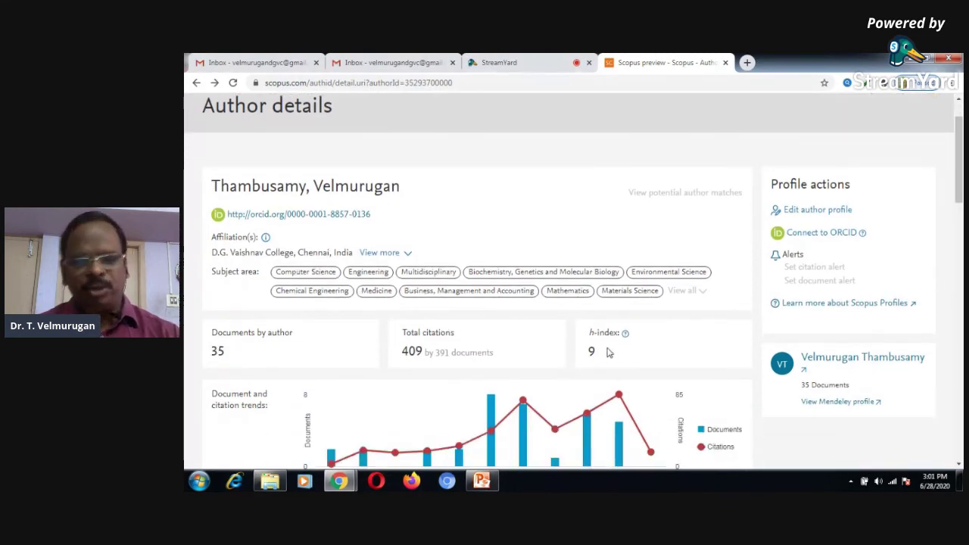
scroll(607, 352, down, 2)
scroll(608, 351, down, 2)
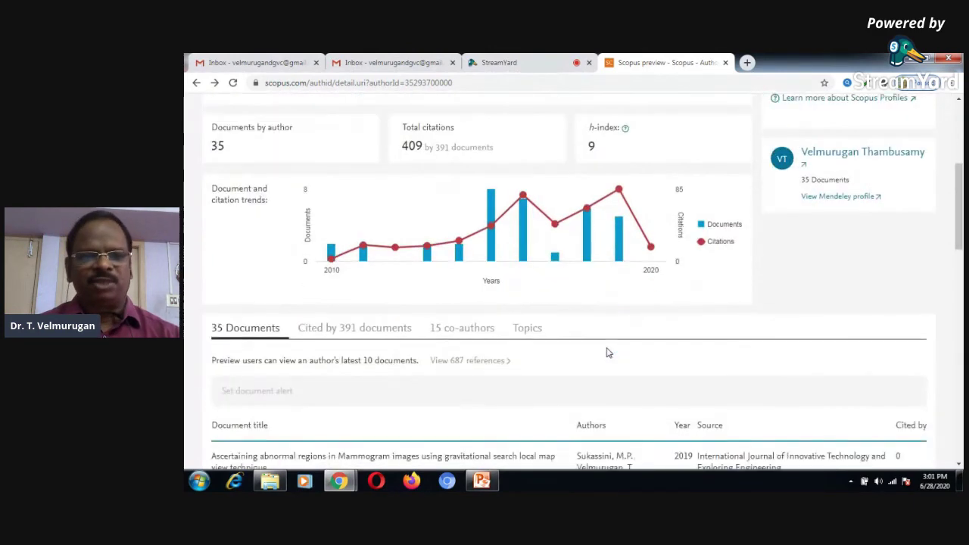
scroll(606, 349, up, 4)
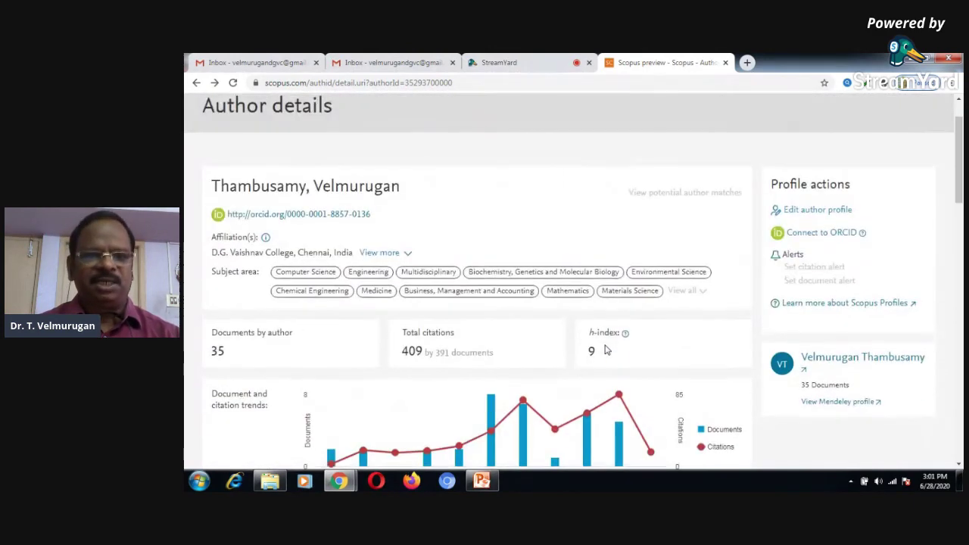
scroll(605, 349, down, 1)
scroll(606, 350, down, 5)
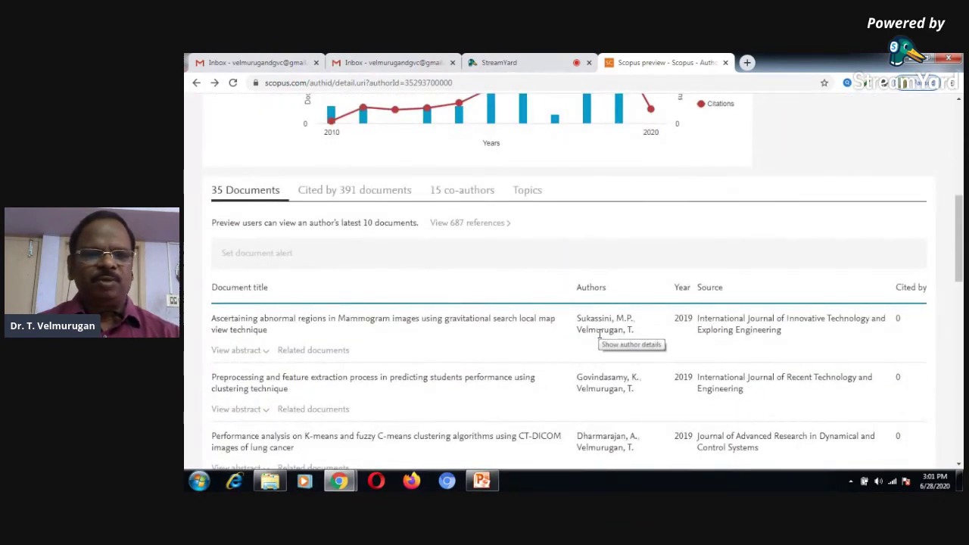
scroll(598, 332, up, 5)
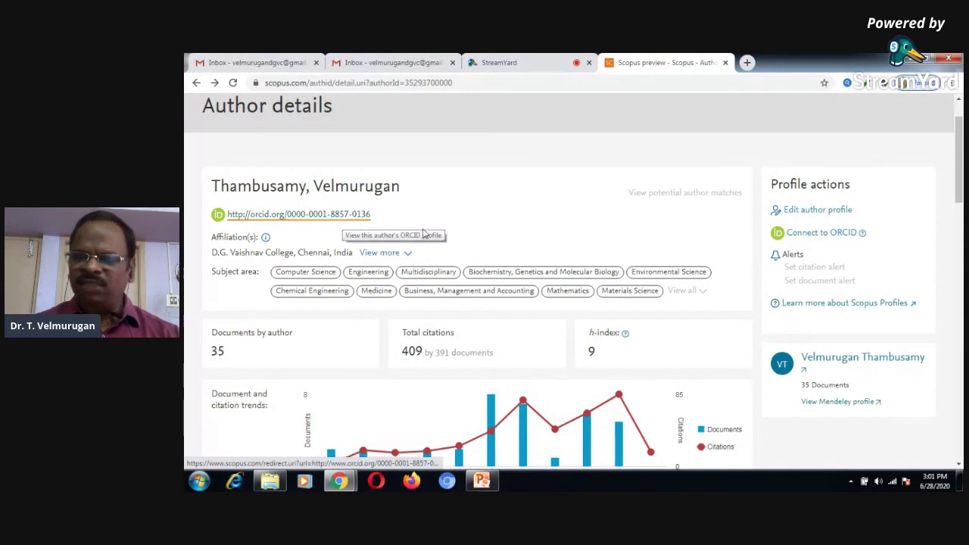
Step: Connect the author profile to ORCID, signing in to the personal ORCID account with the prefilled credentials
click(817, 234)
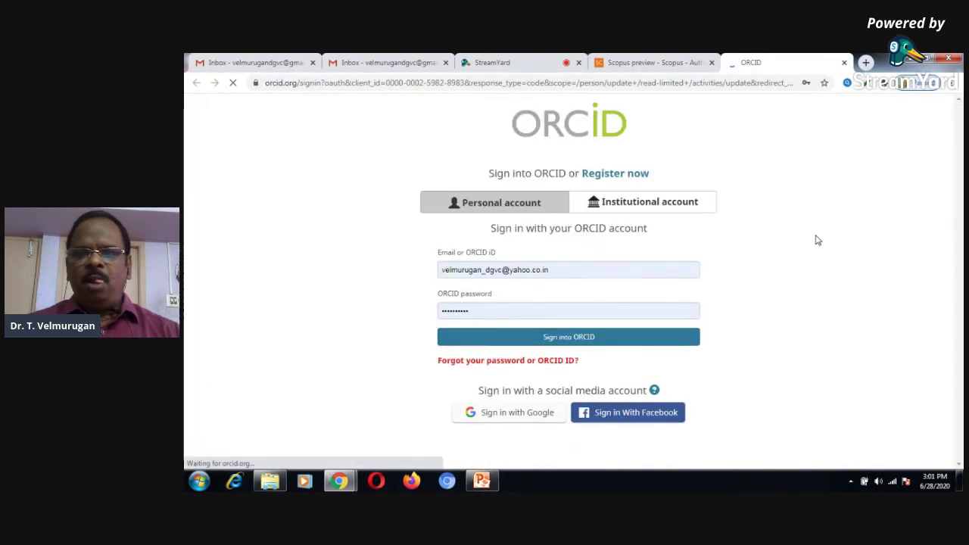
click(576, 339)
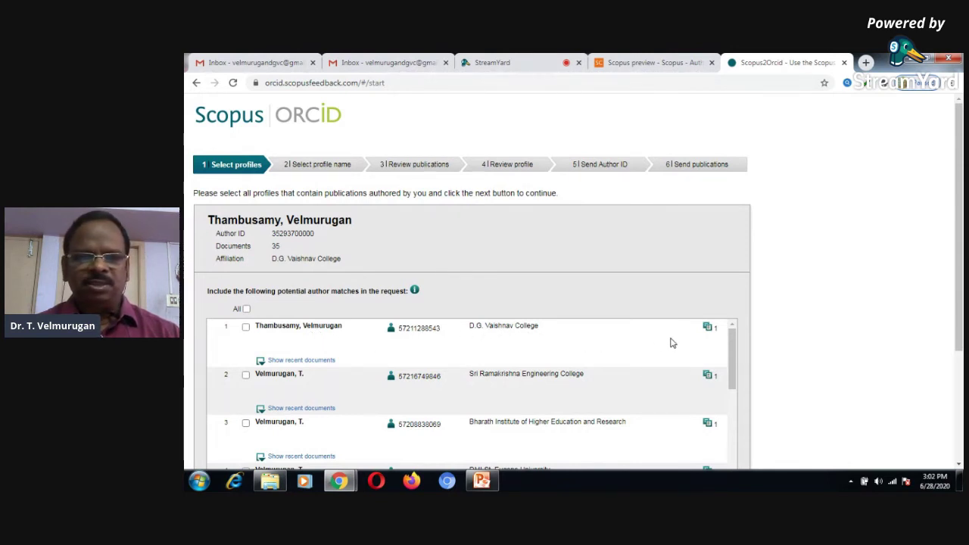
Step: Review the potential author matches for the request, checking the recent documents of the National University of Singapore match
scroll(558, 396, down, 4)
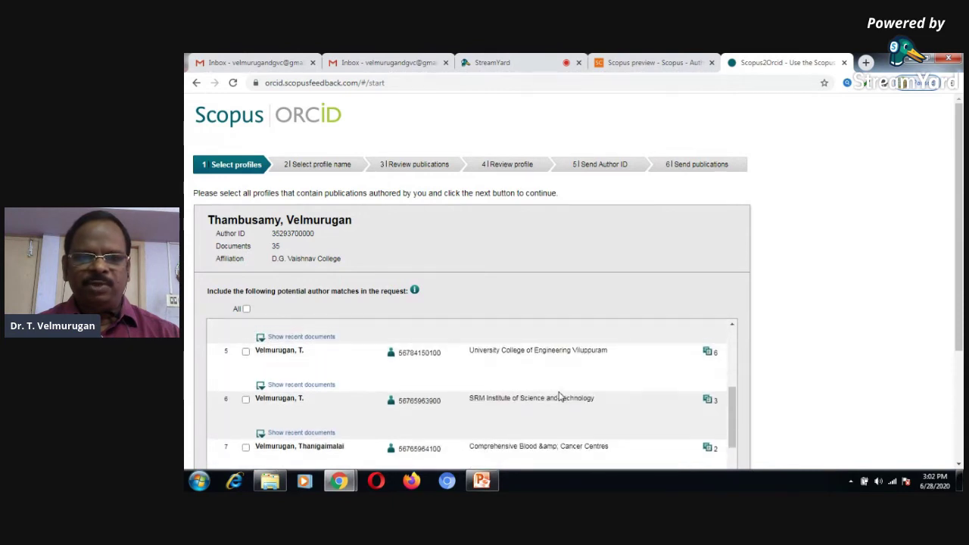
scroll(559, 397, down, 5)
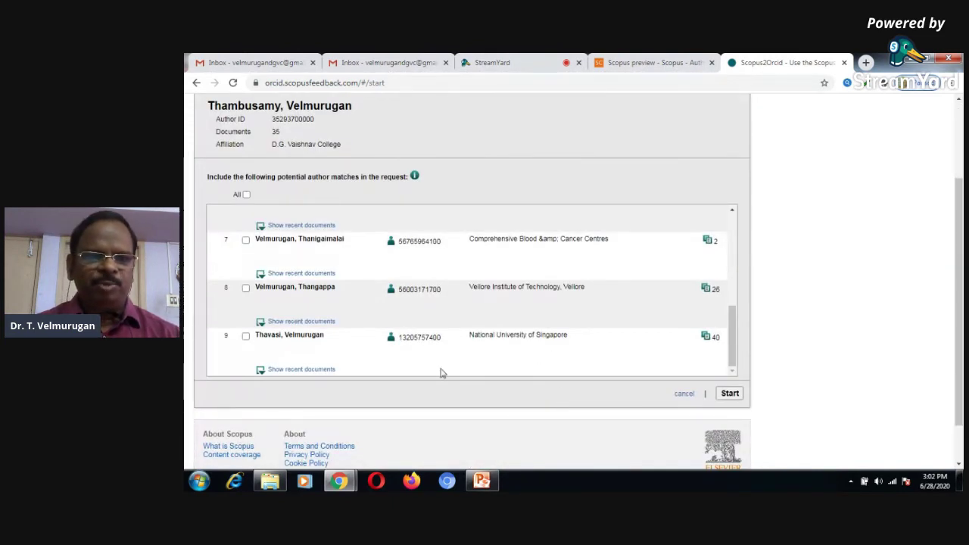
click(308, 373)
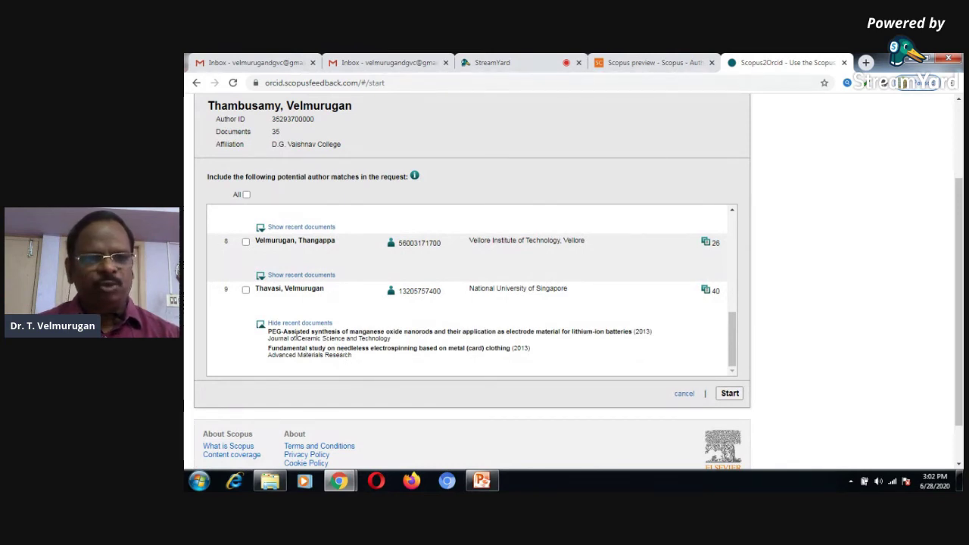
click(311, 325)
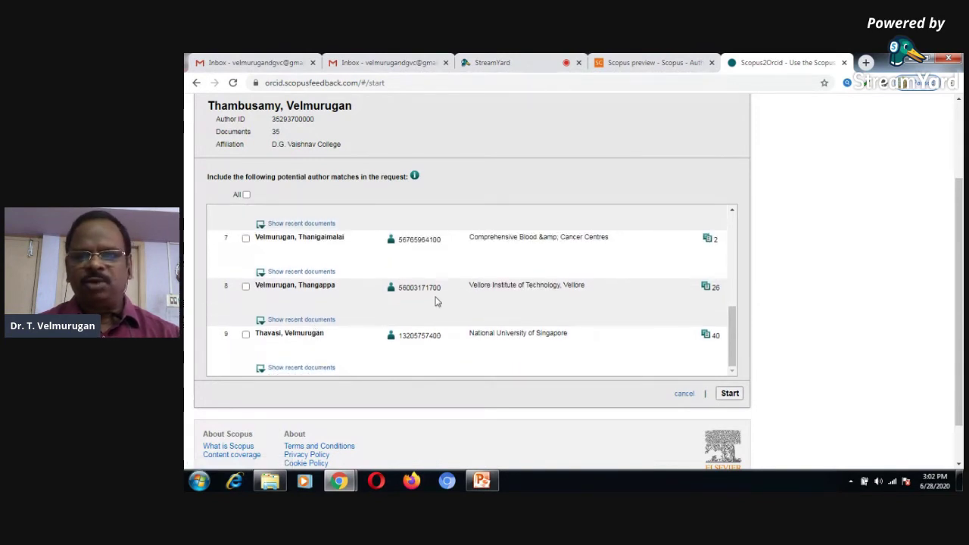
scroll(436, 302, up, 5)
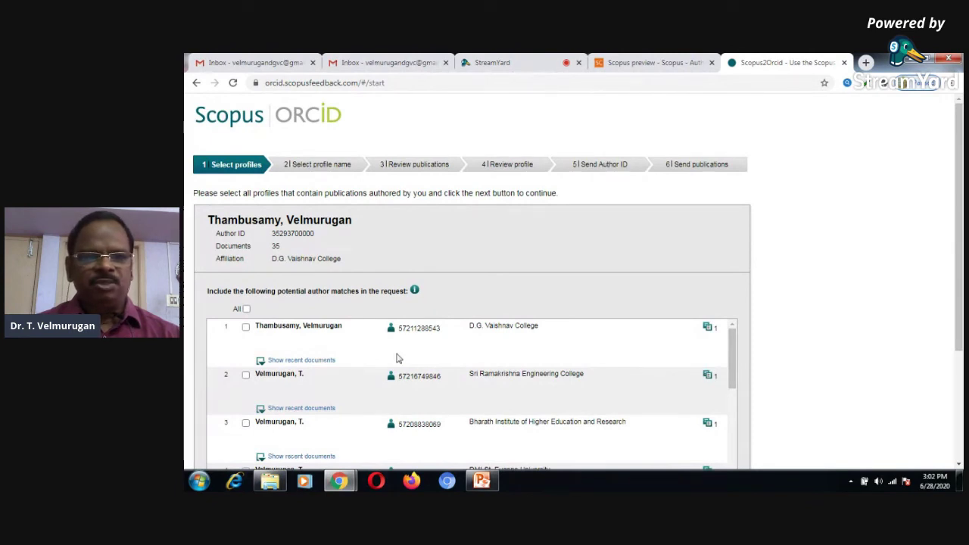
Step: Include the first potential author match, affiliated with D.G. Vaishnav College, in the request and start the profile review
click(246, 329)
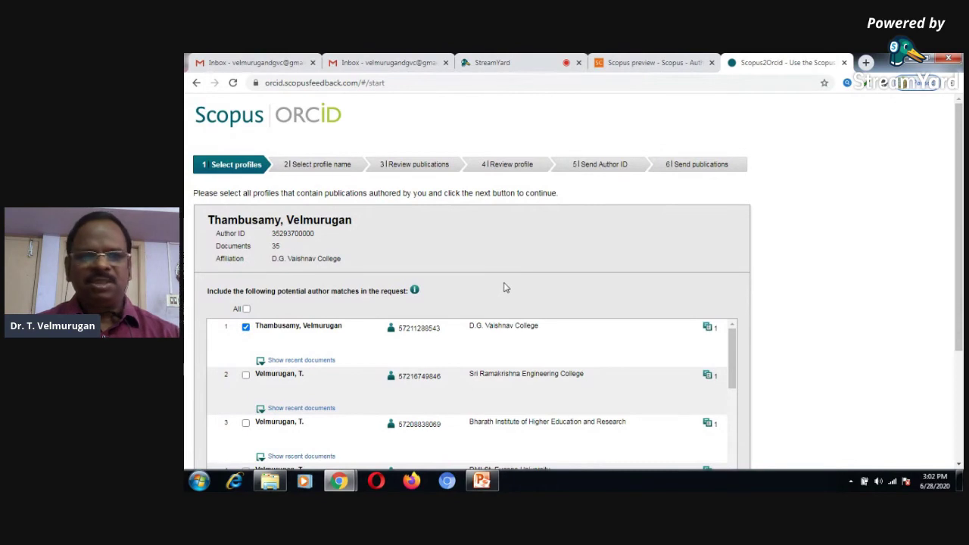
scroll(506, 288, down, 1)
scroll(505, 288, down, 4)
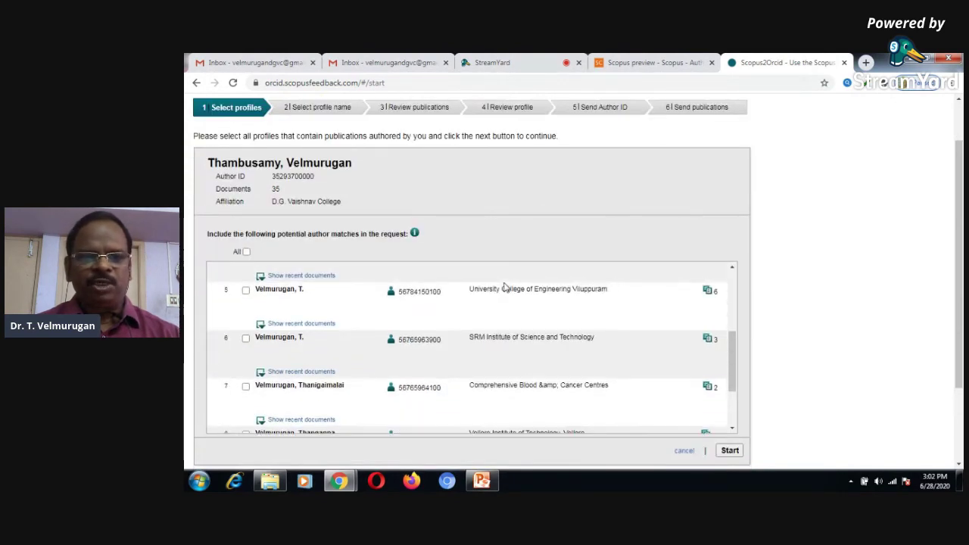
click(730, 451)
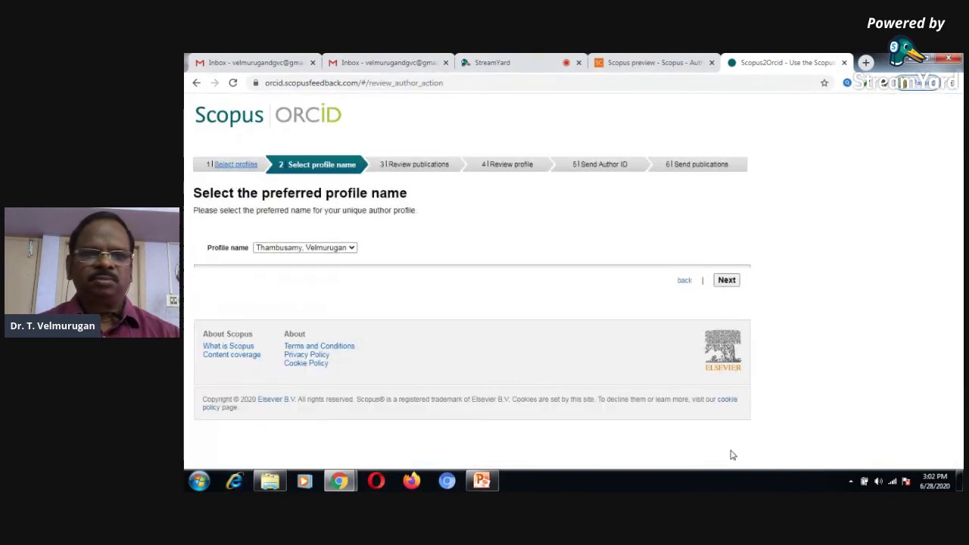
Step: Set the preferred profile name to the surname followed by the single initial and continue to the publications review
click(352, 248)
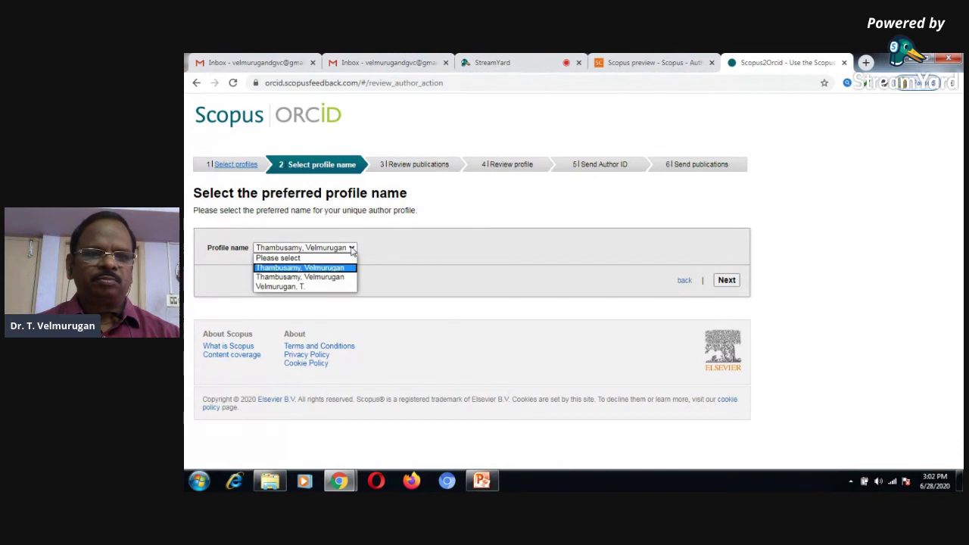
click(320, 287)
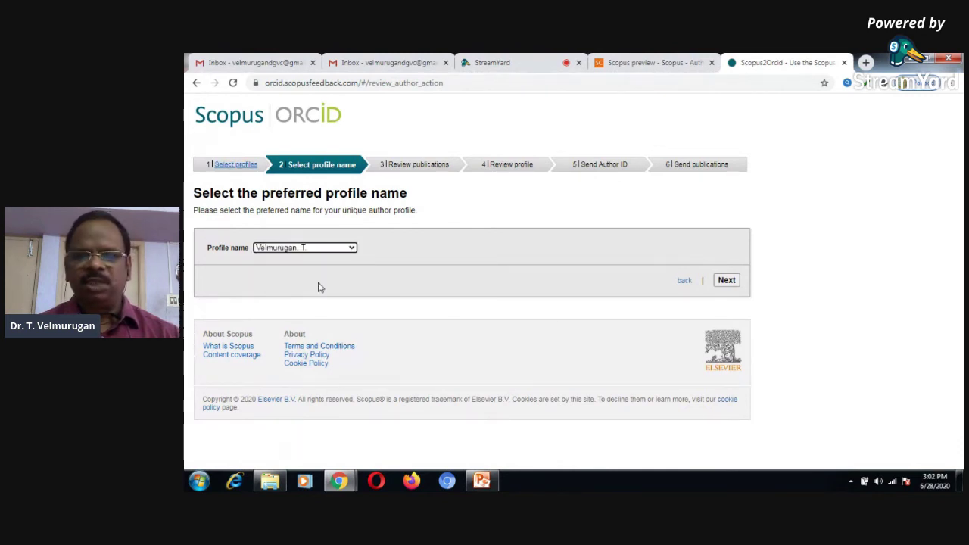
click(726, 281)
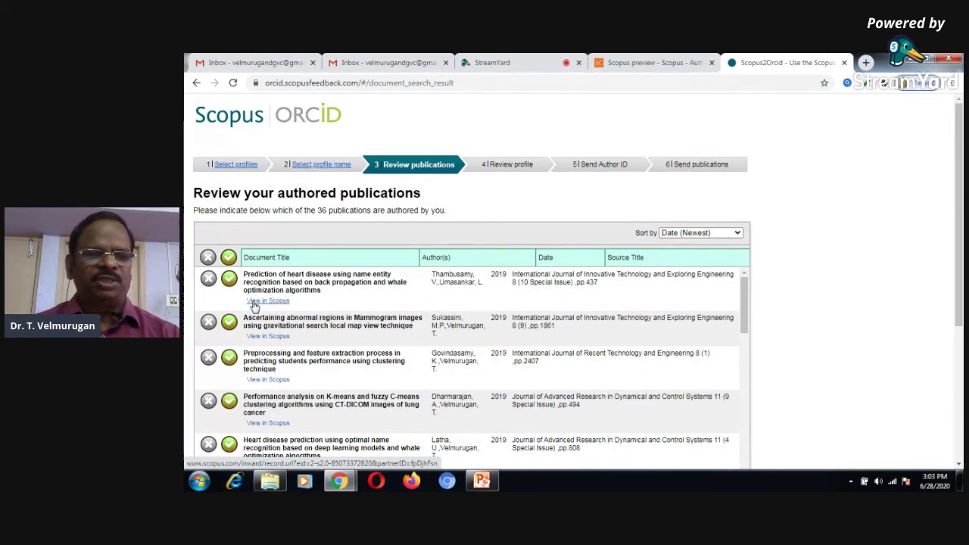
Step: Check the authored publications, exclude and re-include "Lung cancer data analysis by k-means and farthest first clustering algorithms", and accept the full list
scroll(377, 313, down, 5)
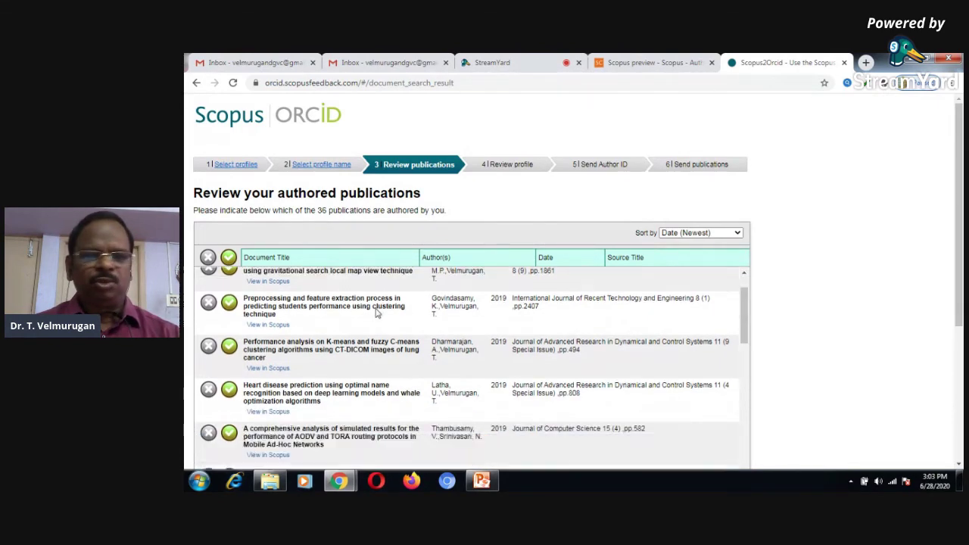
scroll(376, 313, up, 4)
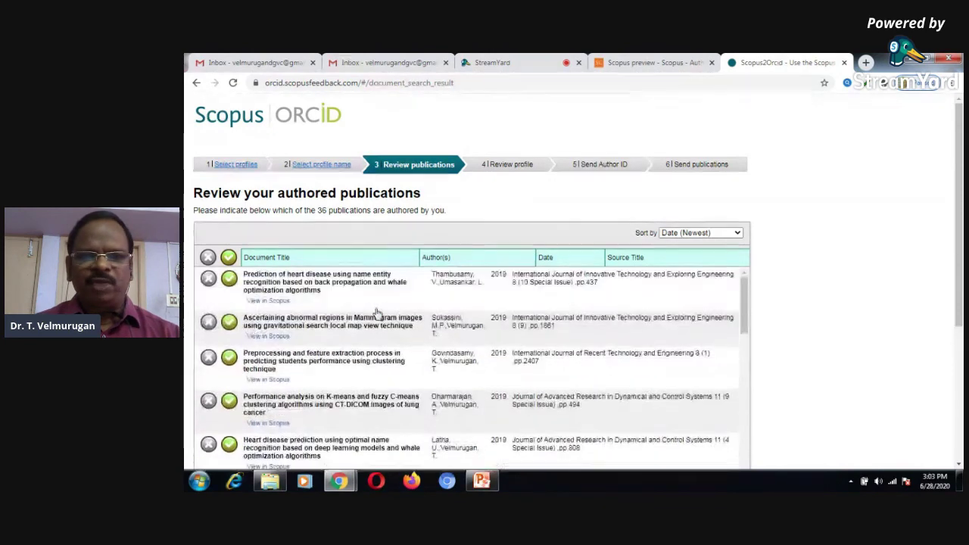
scroll(377, 313, down, 15)
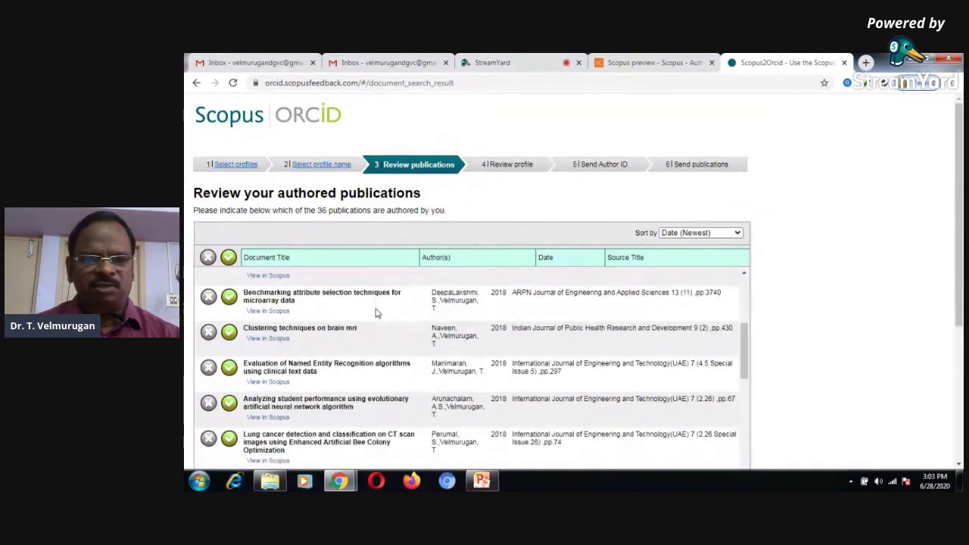
scroll(376, 313, down, 4)
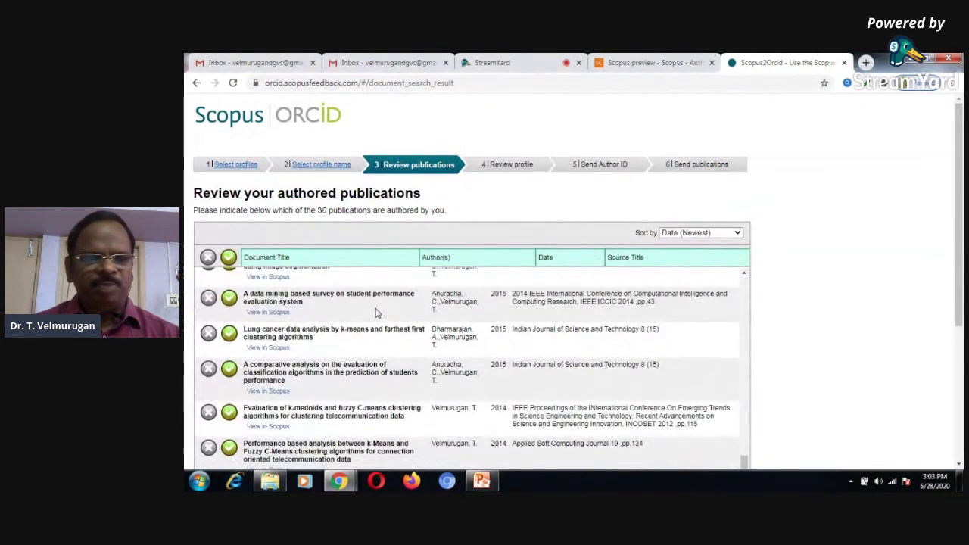
click(210, 336)
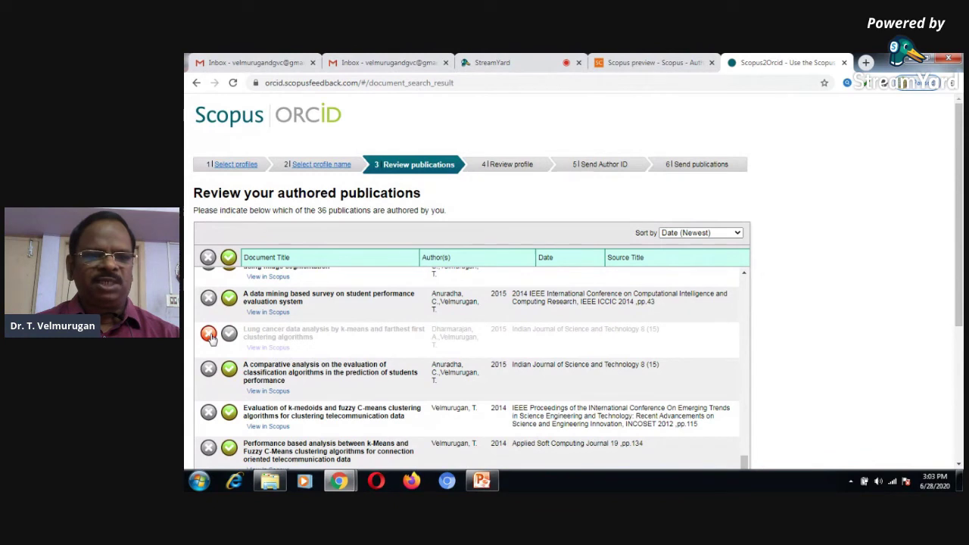
click(229, 336)
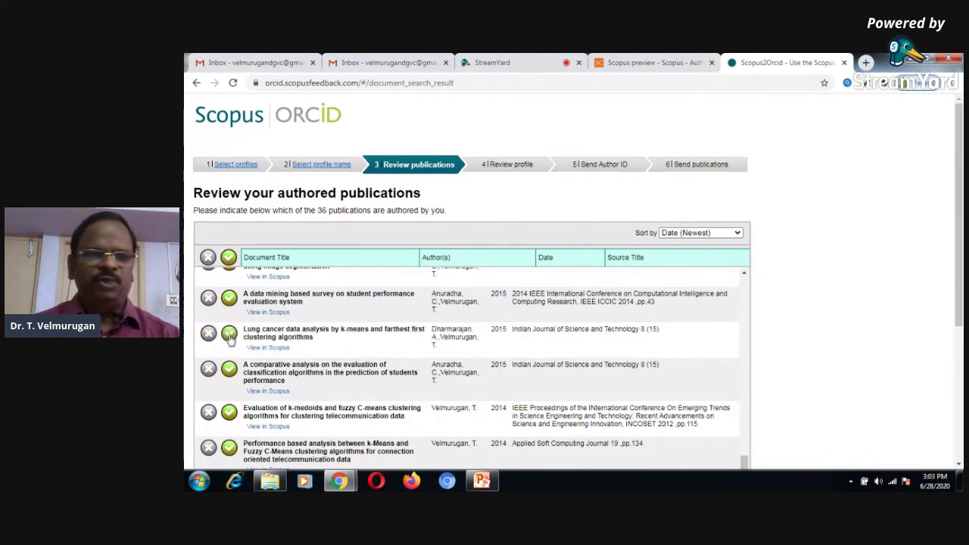
scroll(454, 364, down, 5)
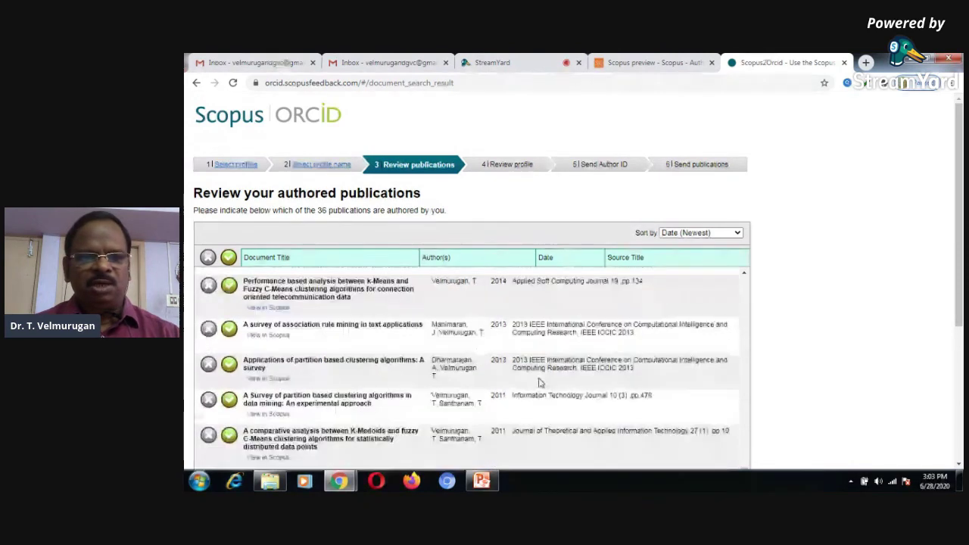
scroll(539, 383, down, 5)
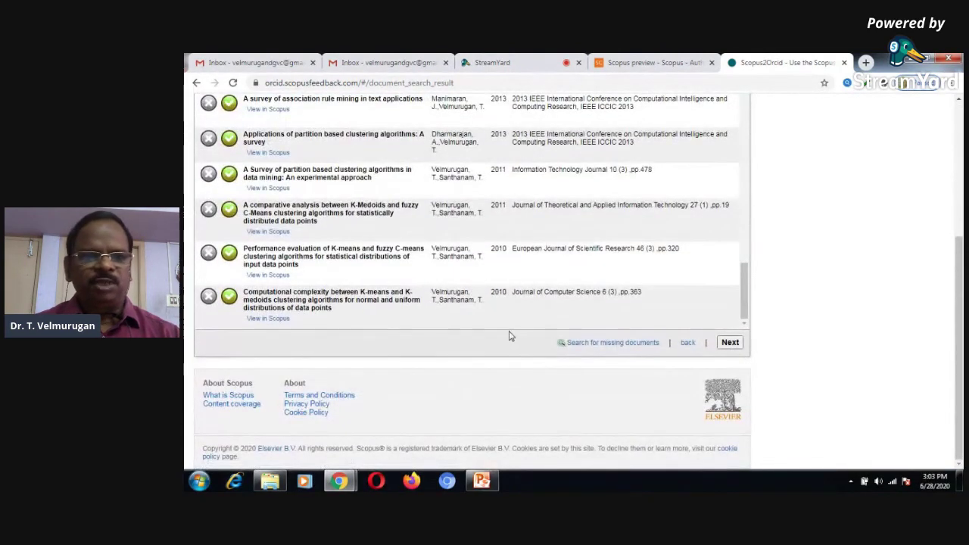
click(730, 342)
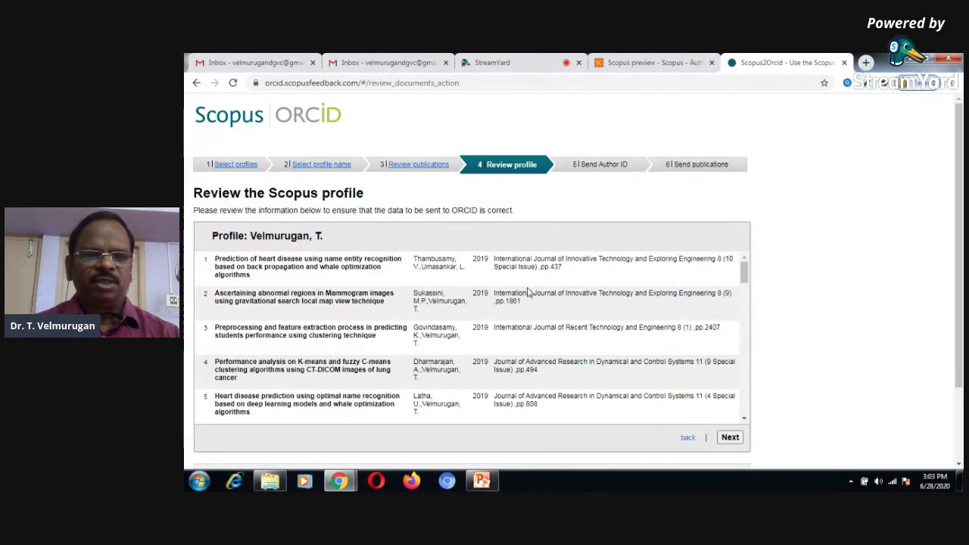
Step: Review the Scopus profile's publication list for ORCID and agree to update the Scopus author profile with the changes
scroll(529, 292, down, 5)
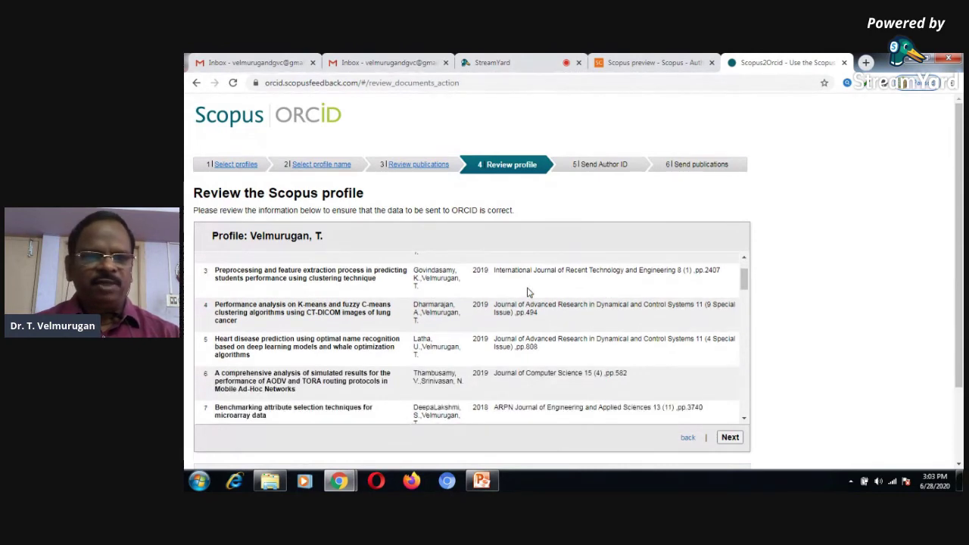
scroll(528, 292, down, 12)
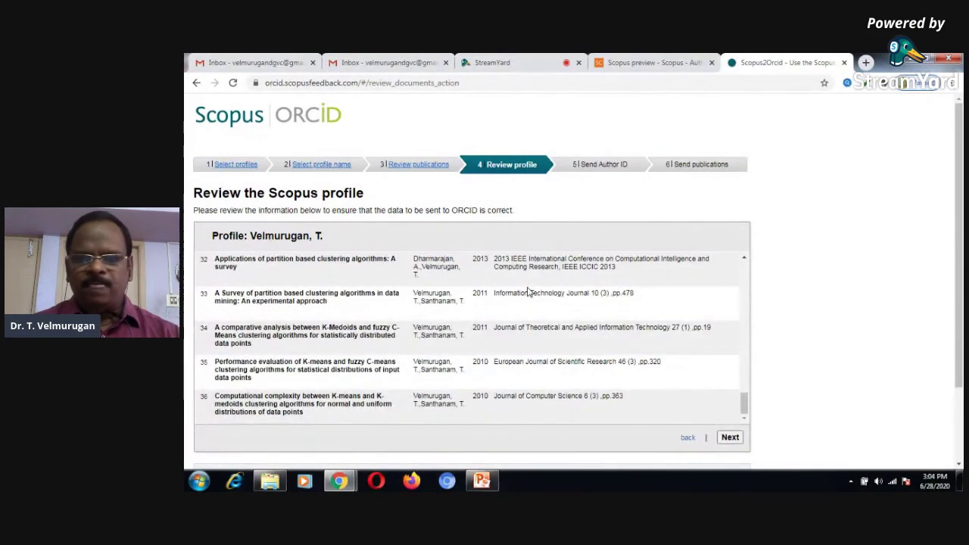
scroll(529, 286, up, 8)
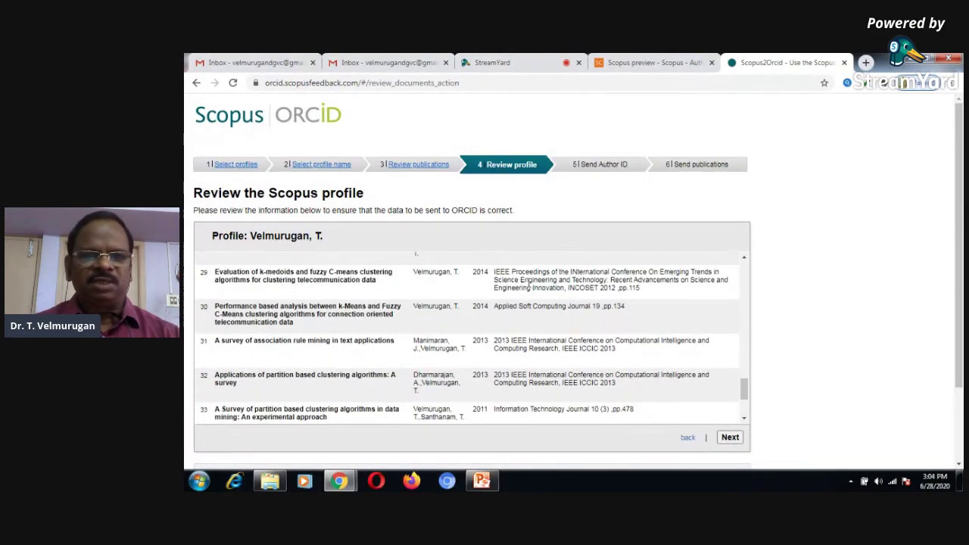
scroll(529, 286, up, 1)
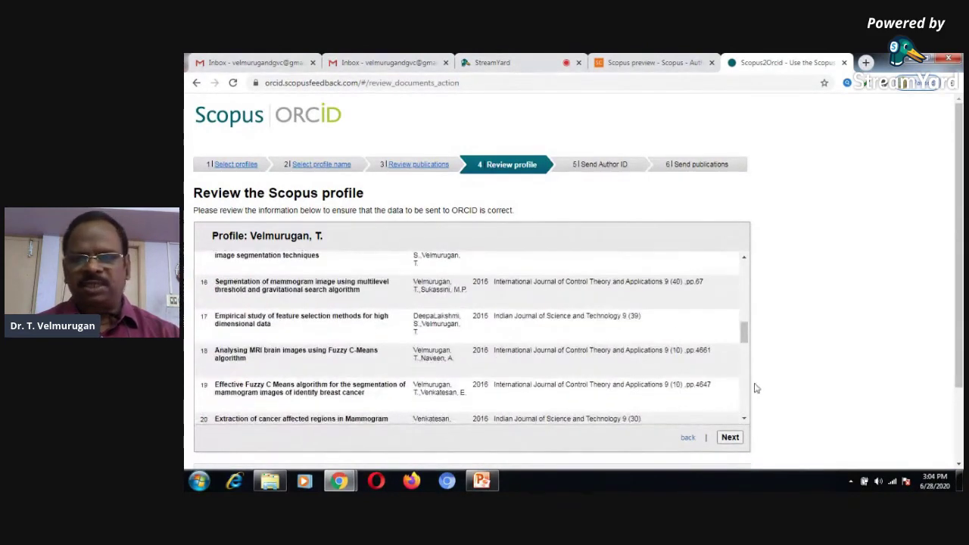
click(729, 437)
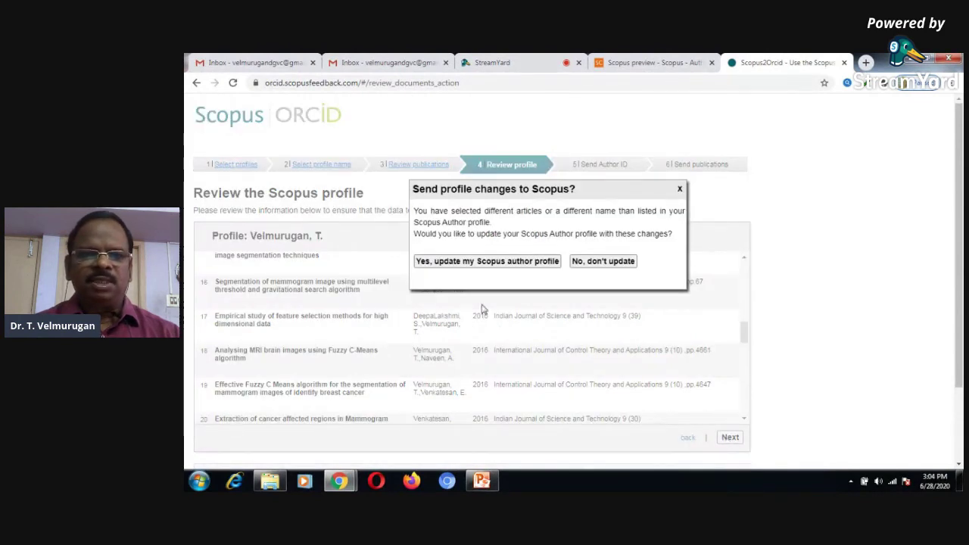
click(476, 262)
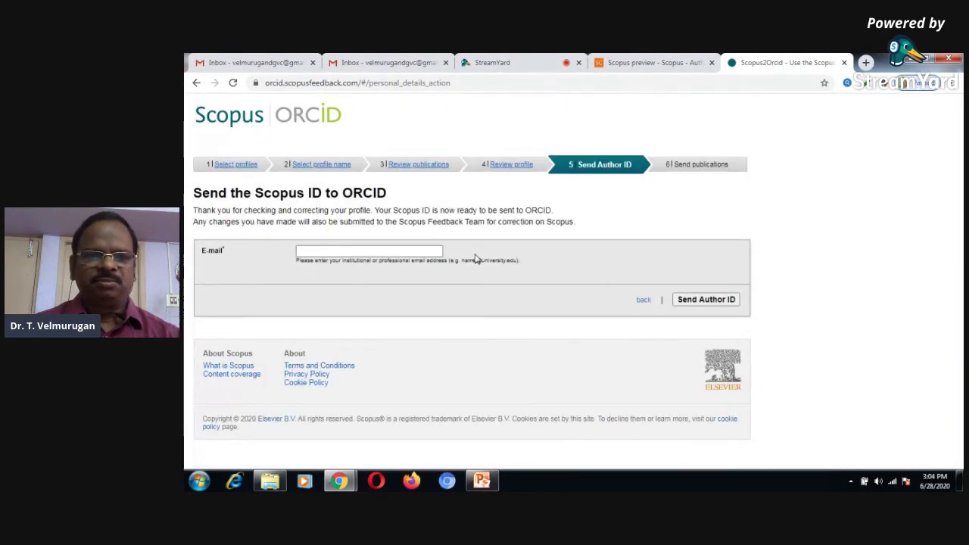
Step: Enter and confirm the author's e-mail address, and send the Author ID and publication list to ORCID
click(423, 250)
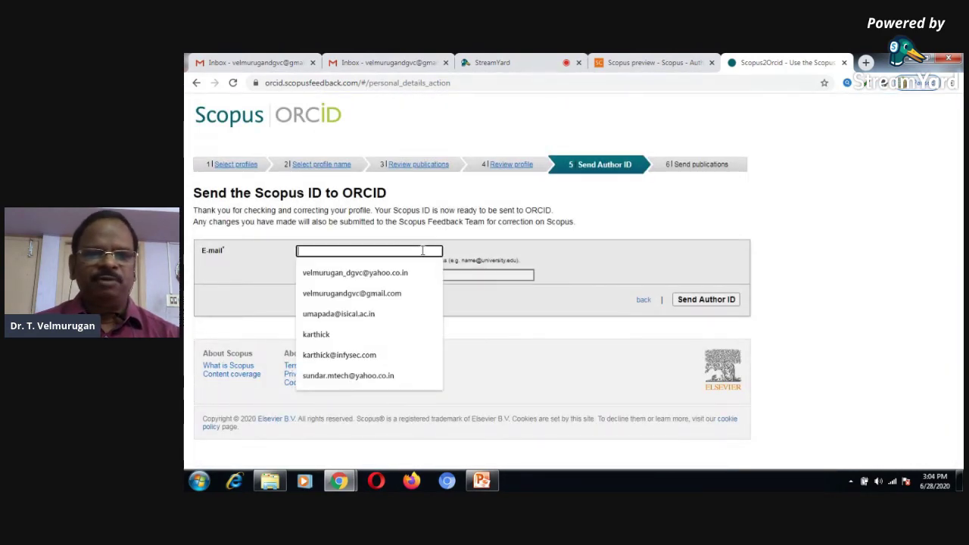
click(388, 274)
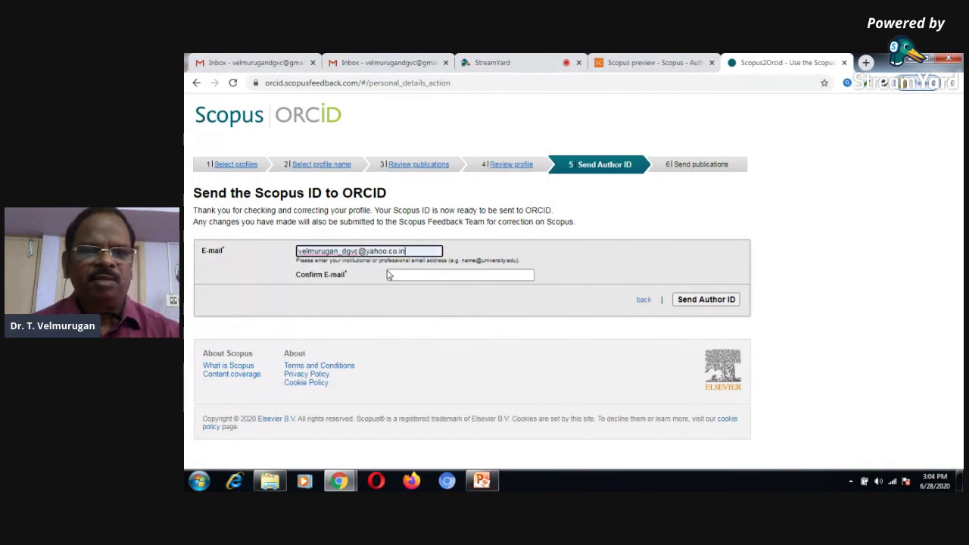
click(394, 275)
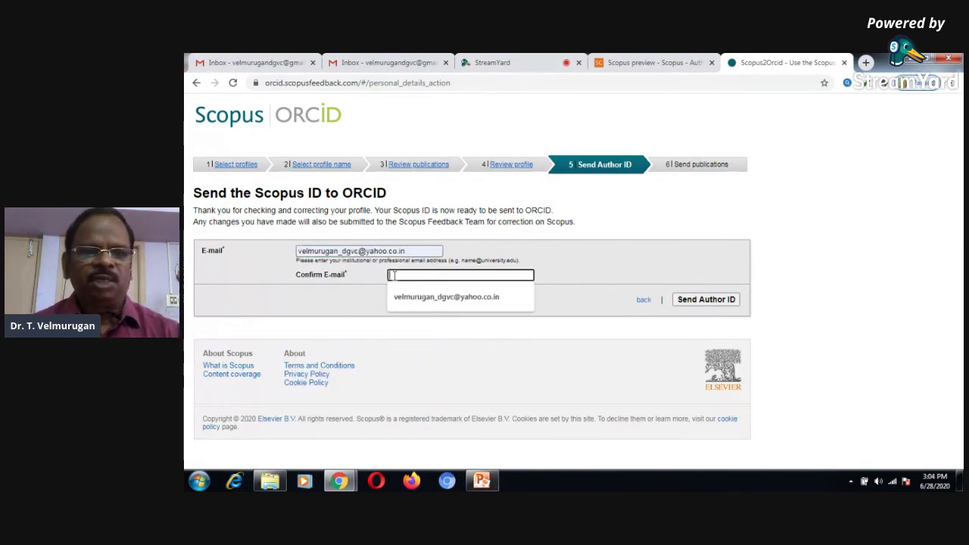
click(414, 301)
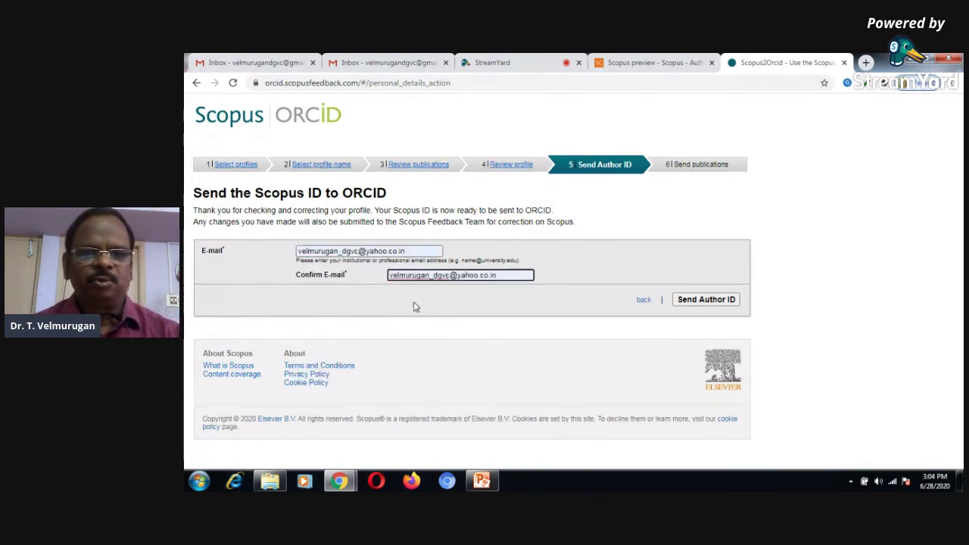
click(707, 302)
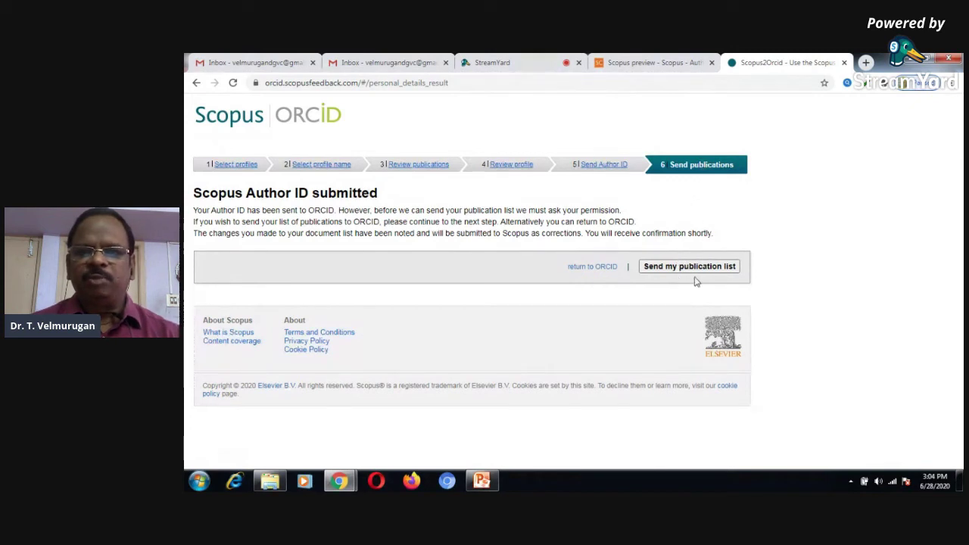
click(697, 268)
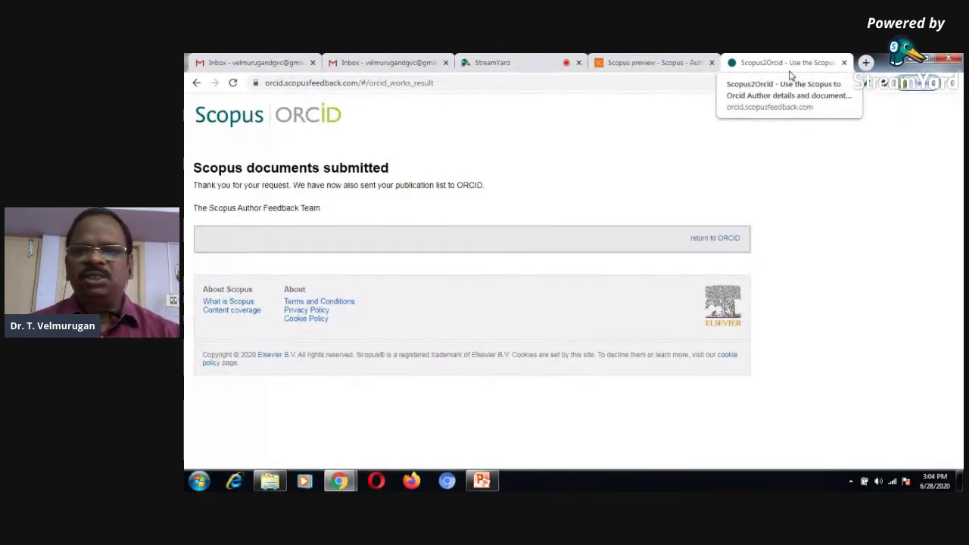
Step: Close the finished wizard and open the ORCID record linked on the author details page, reviewing its biography, other IDs and employment
click(844, 63)
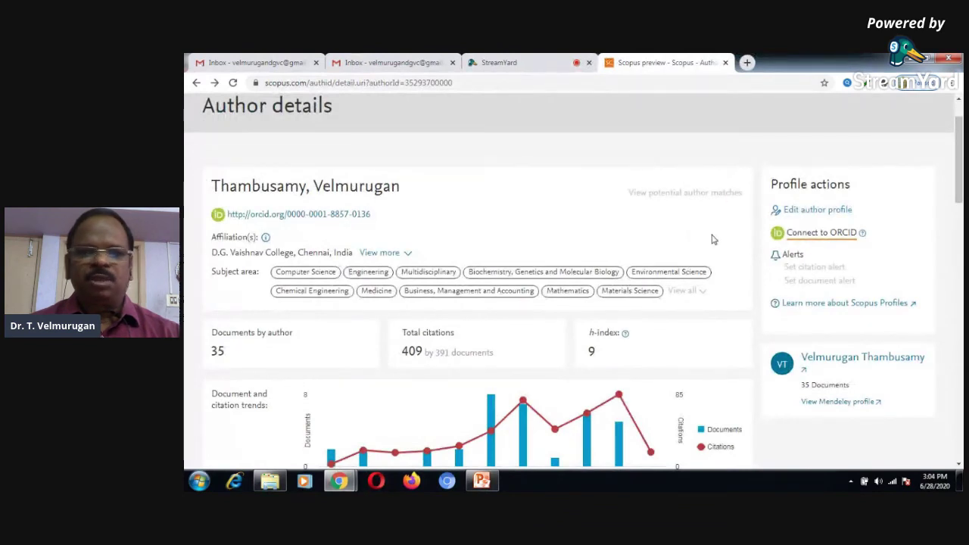
click(320, 217)
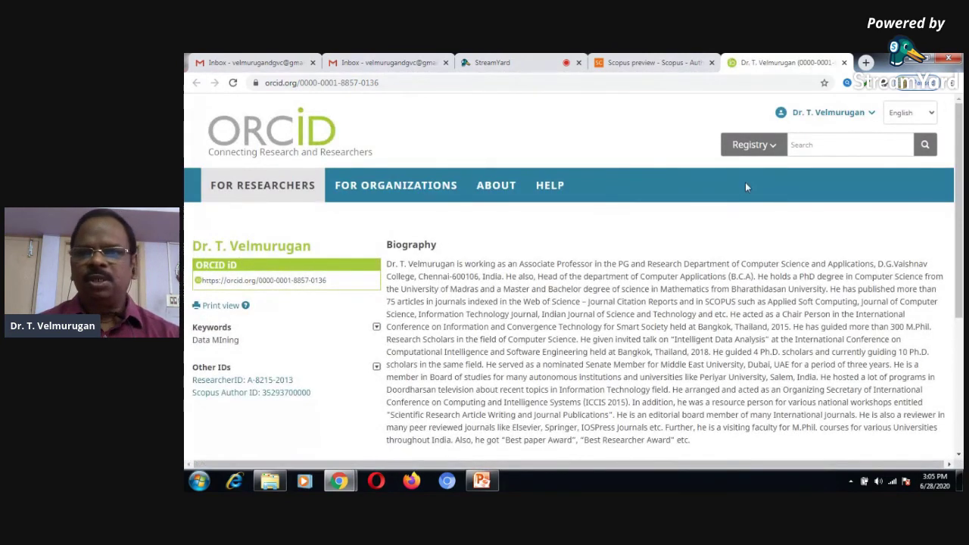
scroll(710, 181, down, 3)
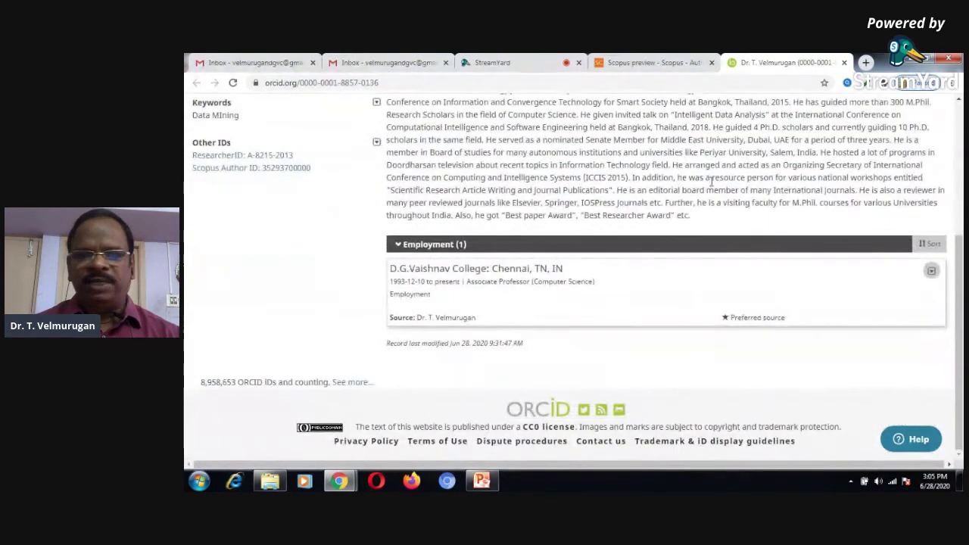
scroll(707, 175, up, 3)
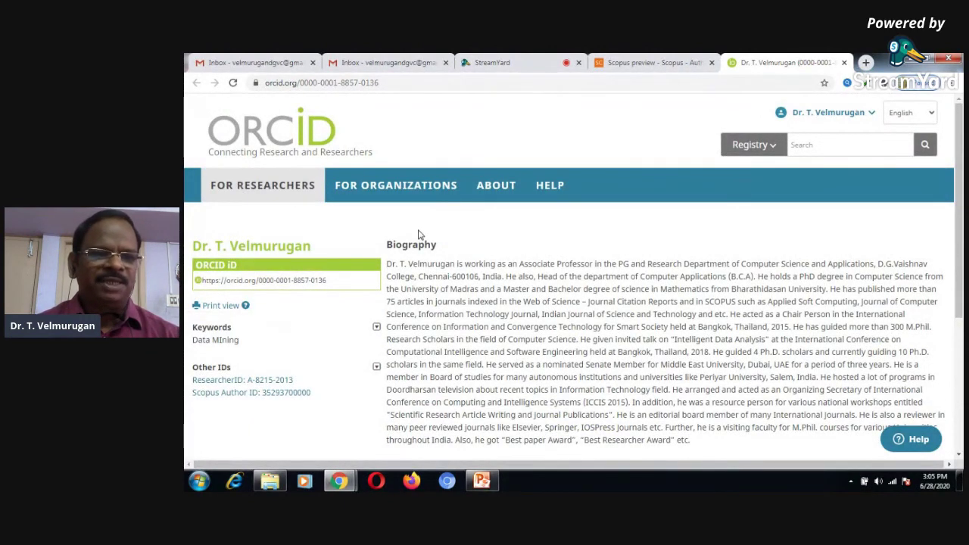
scroll(420, 235, down, 1)
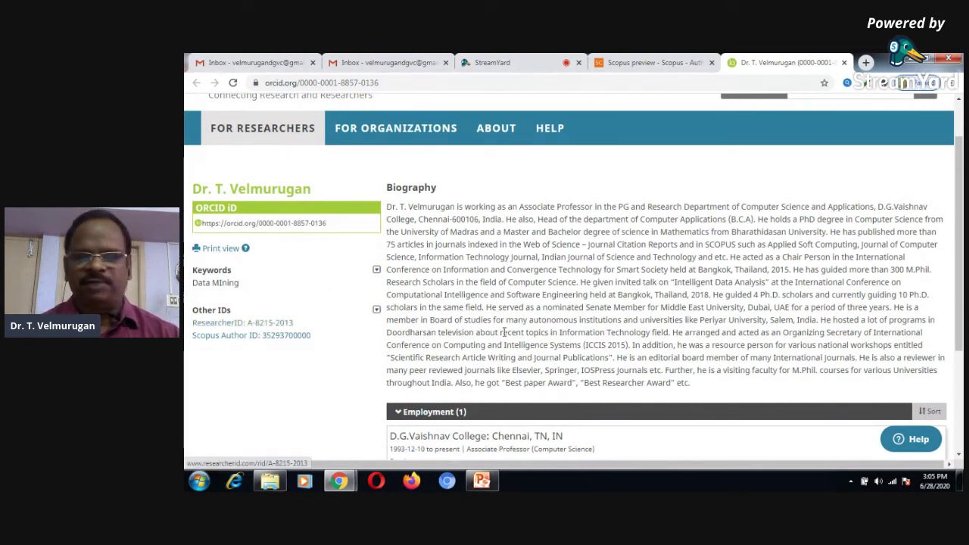
scroll(669, 317, up, 1)
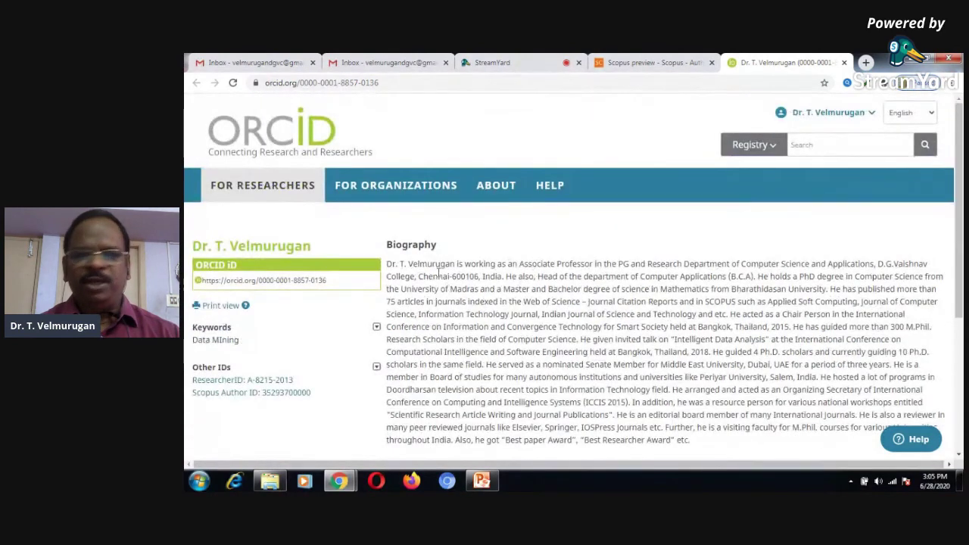
scroll(631, 280, down, 3)
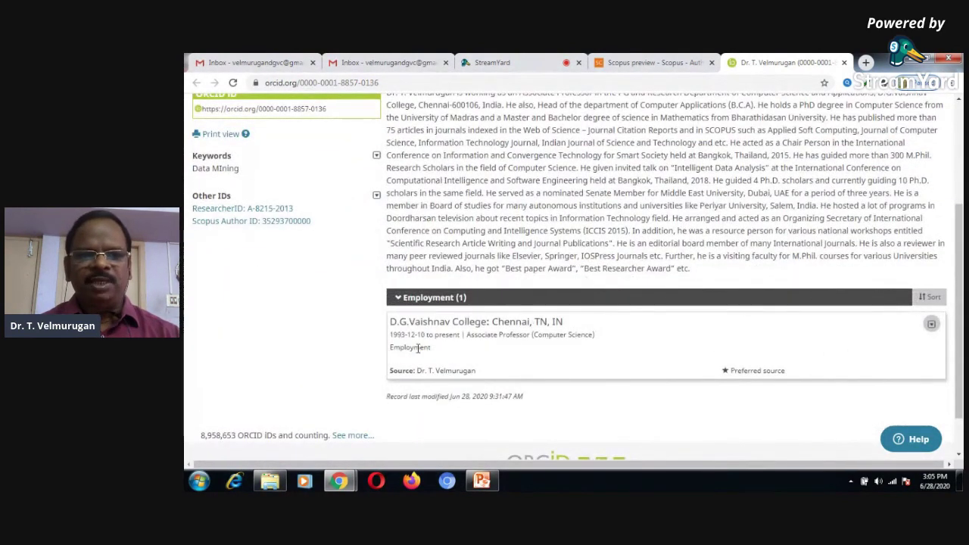
scroll(458, 354, down, 1)
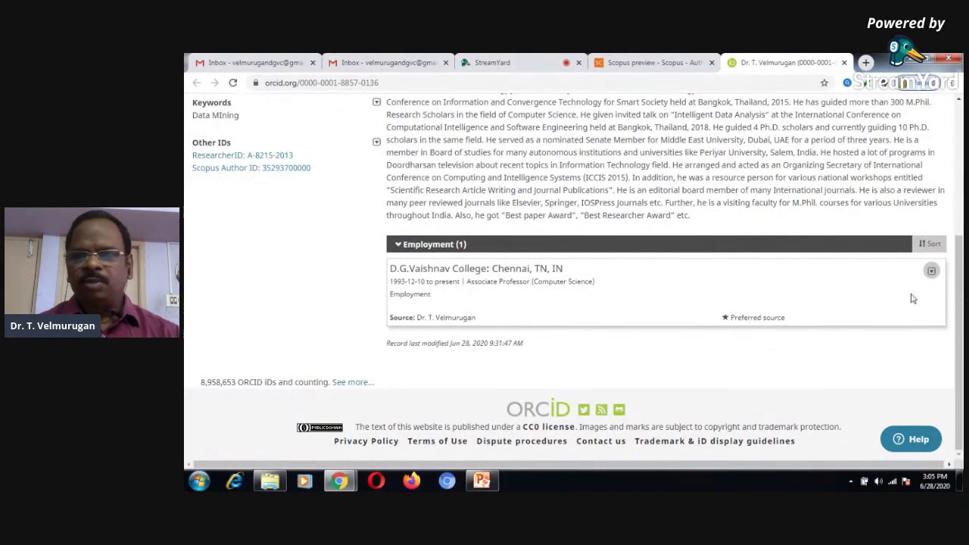
Step: Re-examine the ORCID record's ORCID iD, other IDs, biography and employment sections, and close the record
scroll(863, 318, up, 4)
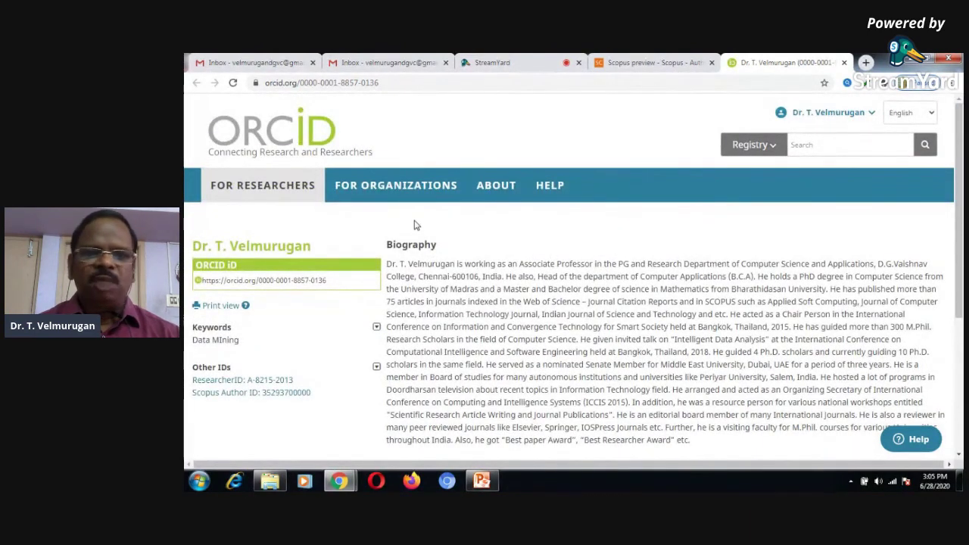
click(838, 118)
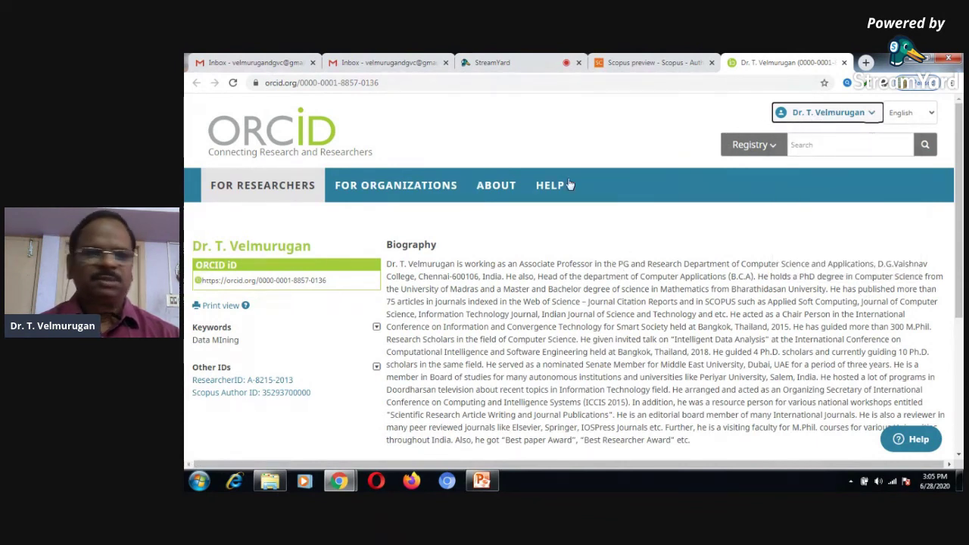
mouse_move(557, 184)
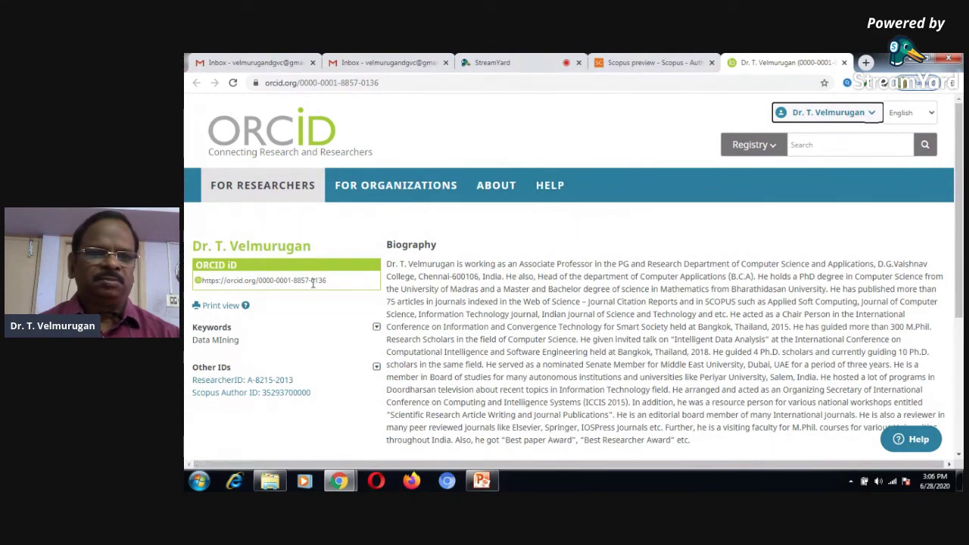
click(288, 282)
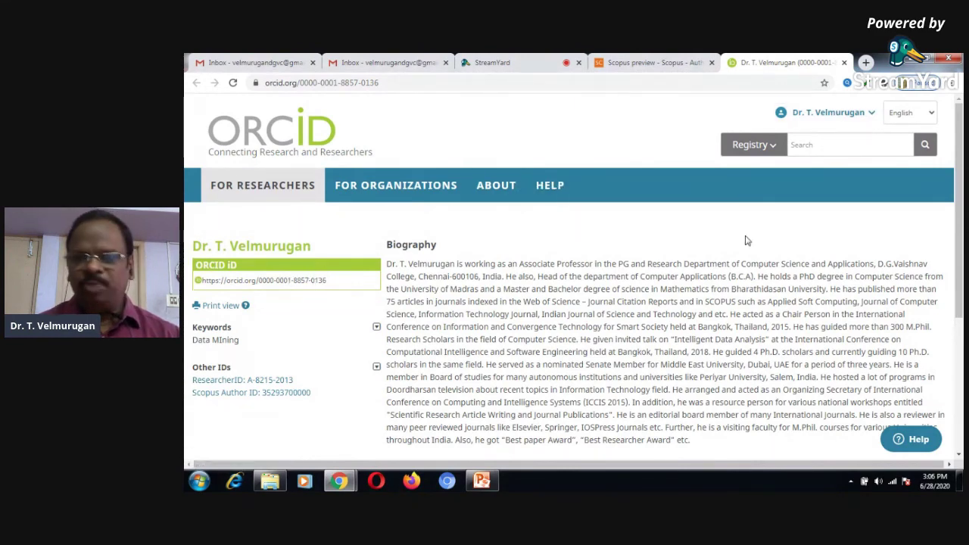
scroll(745, 240, down, 5)
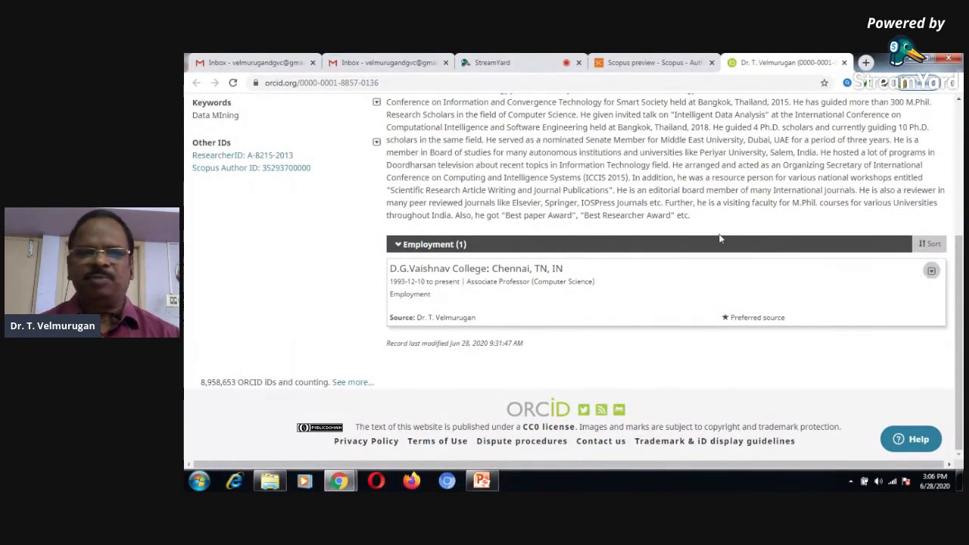
scroll(708, 234, up, 10)
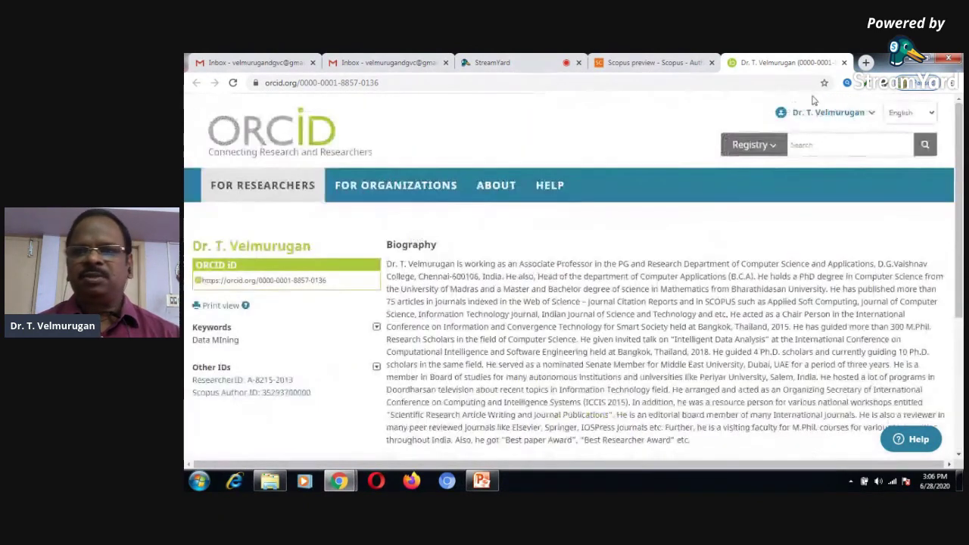
click(843, 63)
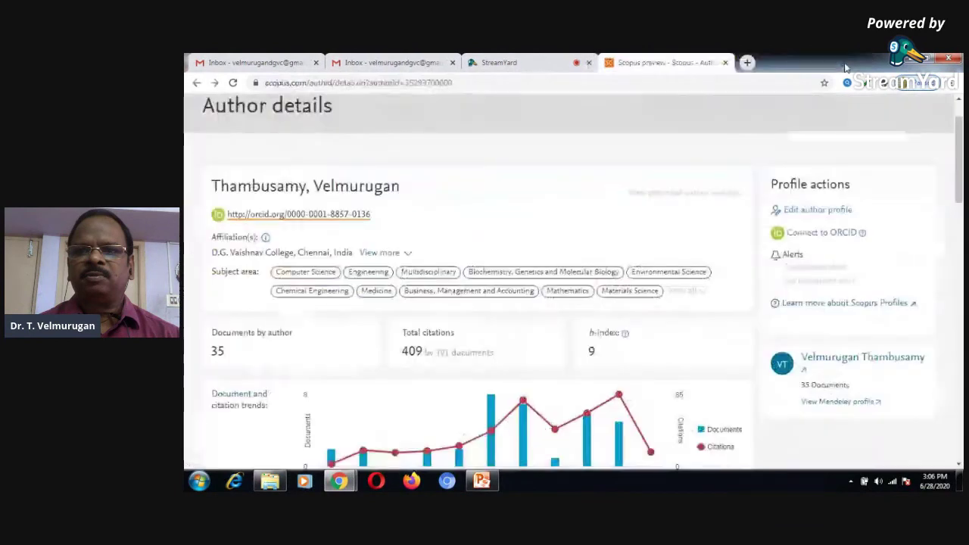
Step: Reopen the ORCID record linked on the author details page and check it down to the employment section
click(287, 219)
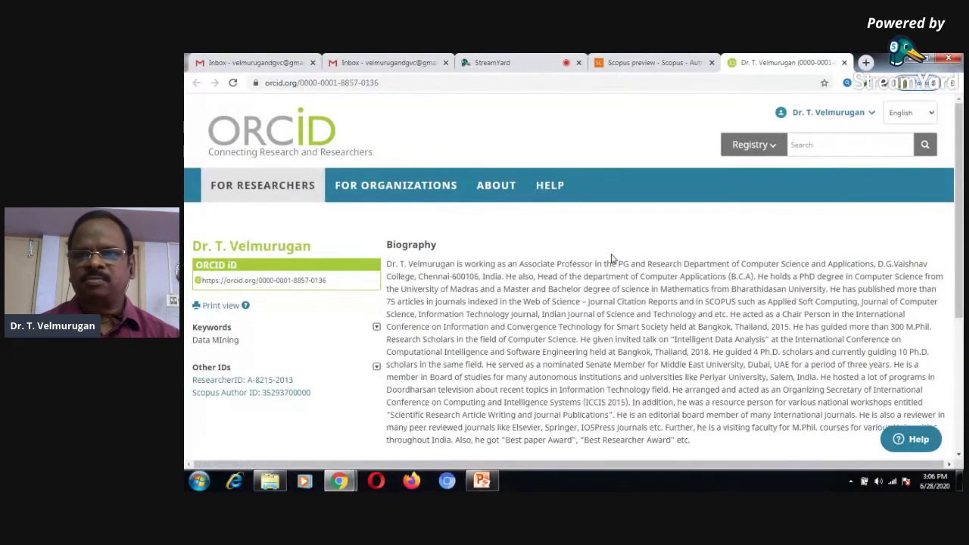
scroll(612, 258, down, 3)
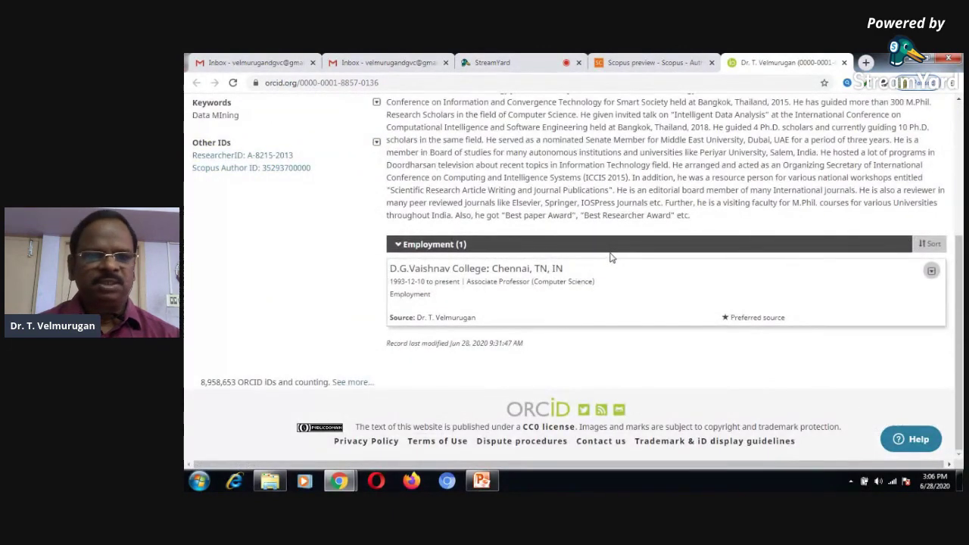
scroll(612, 258, up, 3)
Step: Open the ORCID account settings, review the trusted organizations and their access types, and return to the Scopus author details
click(828, 114)
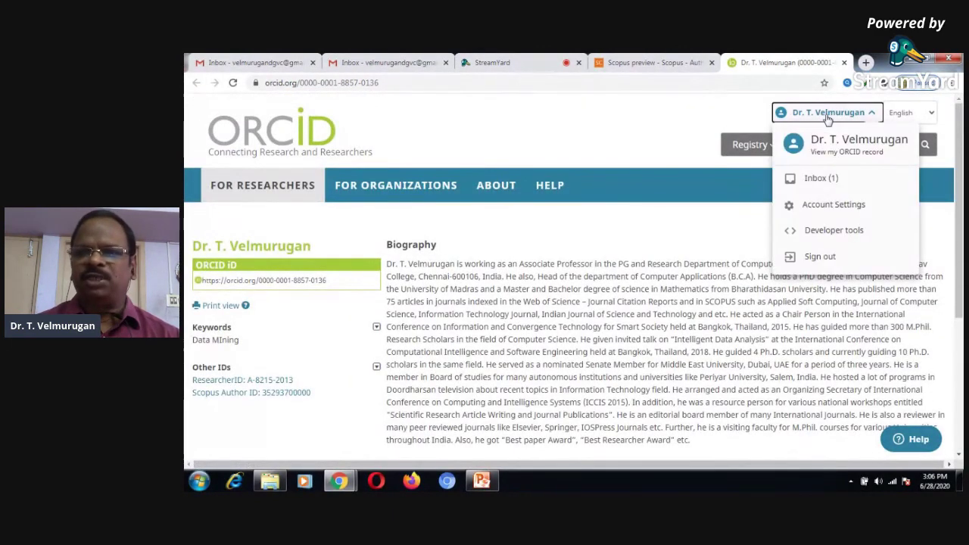
click(824, 205)
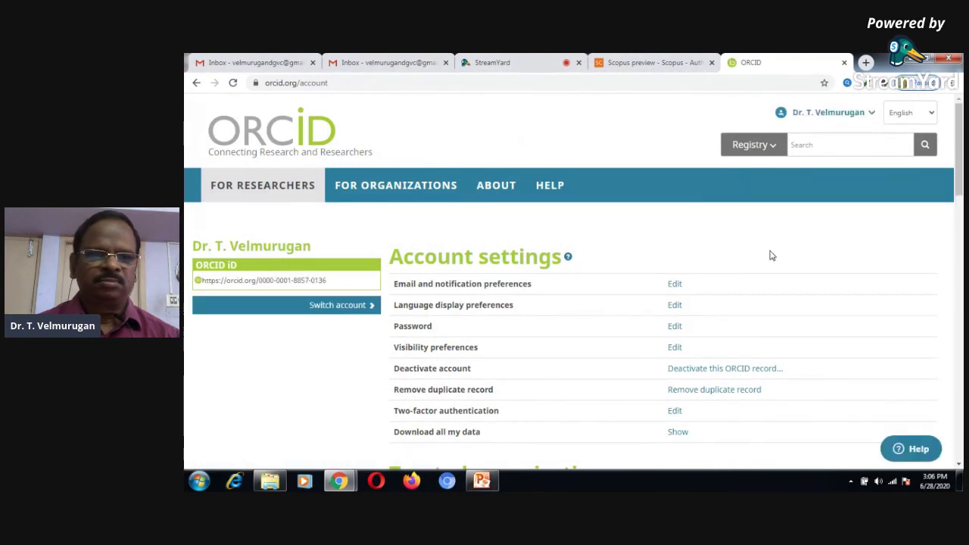
scroll(770, 256, down, 3)
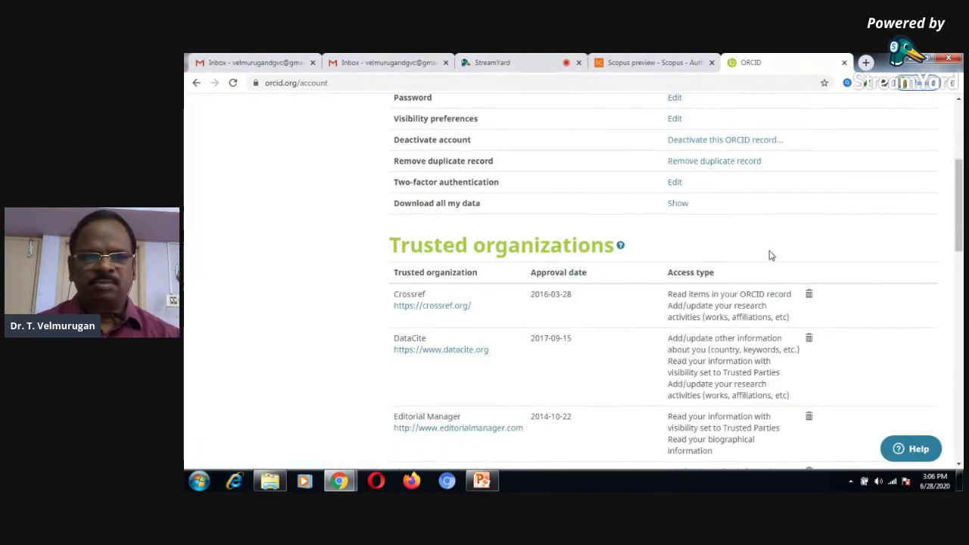
scroll(770, 256, down, 3)
scroll(771, 249, down, 5)
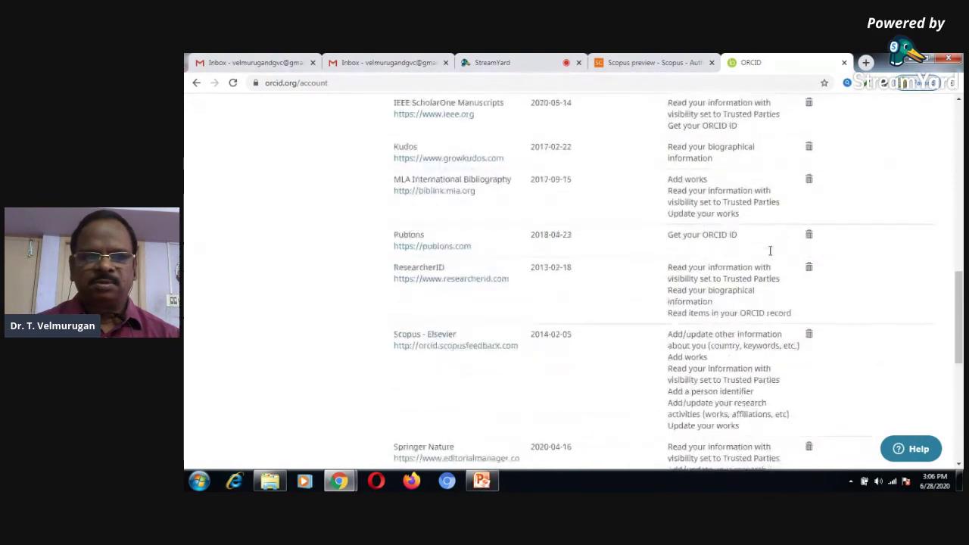
scroll(766, 242, up, 7)
scroll(761, 238, up, 6)
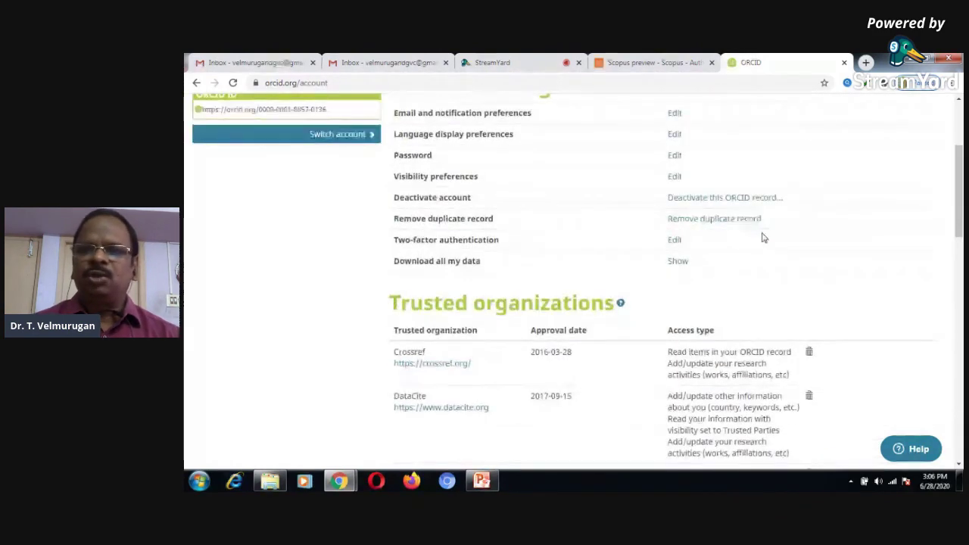
click(845, 63)
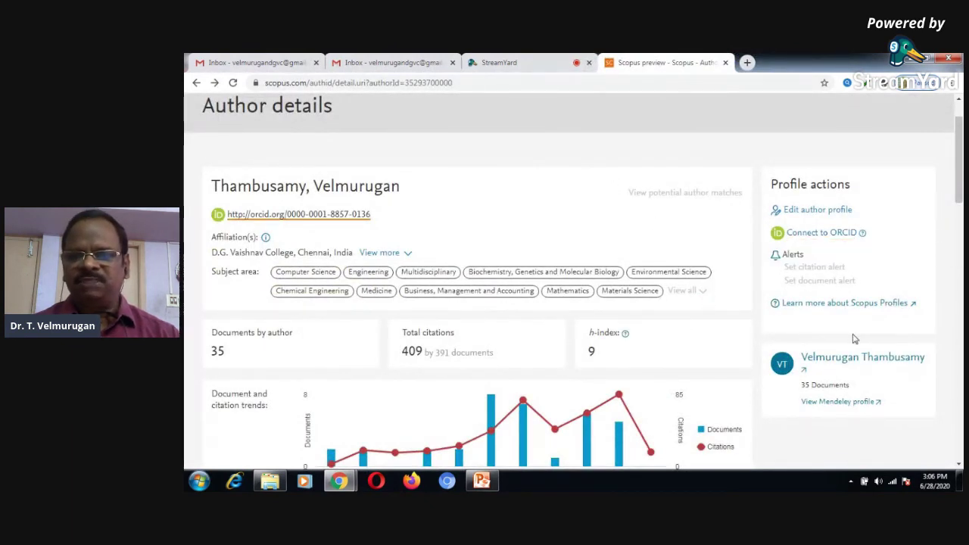
Step: Open the author's Mendeley profile from the author details, look over its overview and recent publications, and close it
click(822, 362)
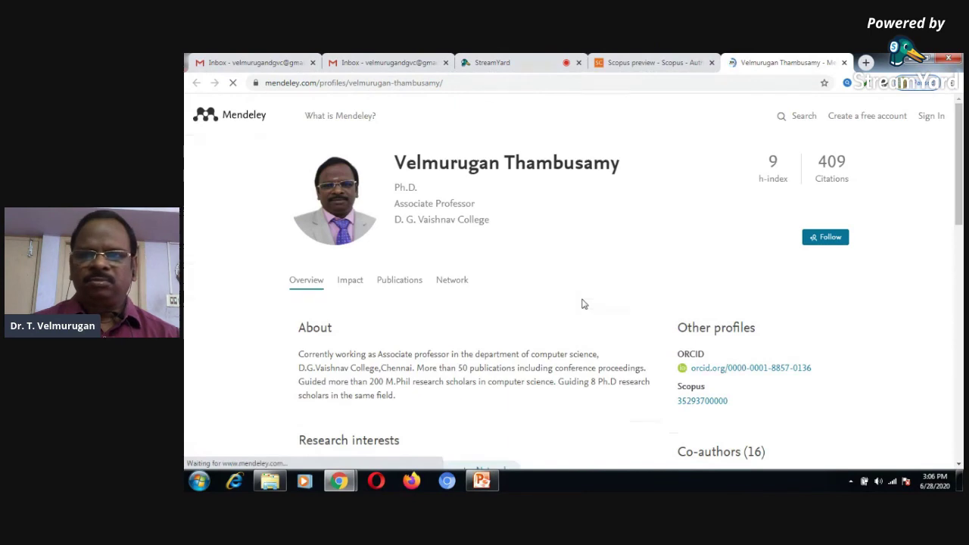
scroll(583, 304, down, 5)
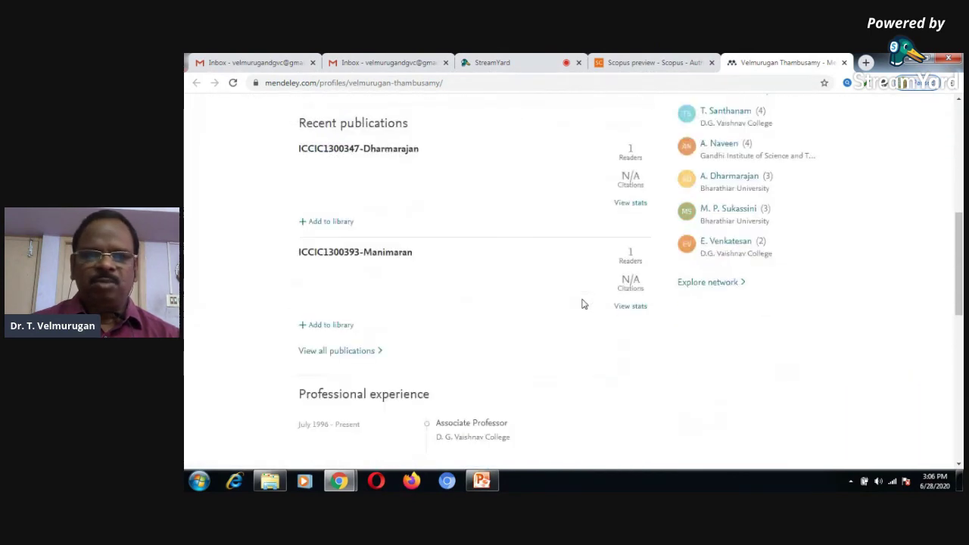
scroll(583, 303, up, 5)
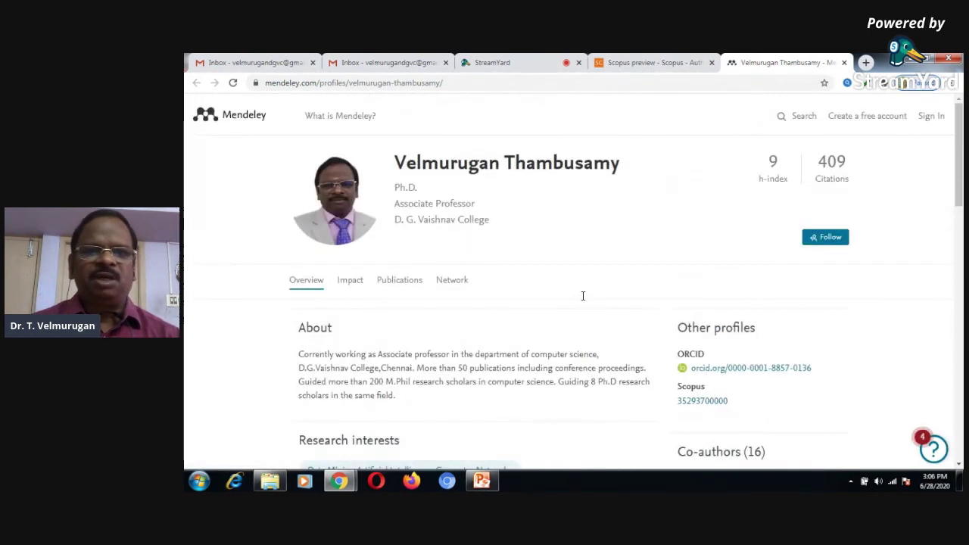
click(844, 63)
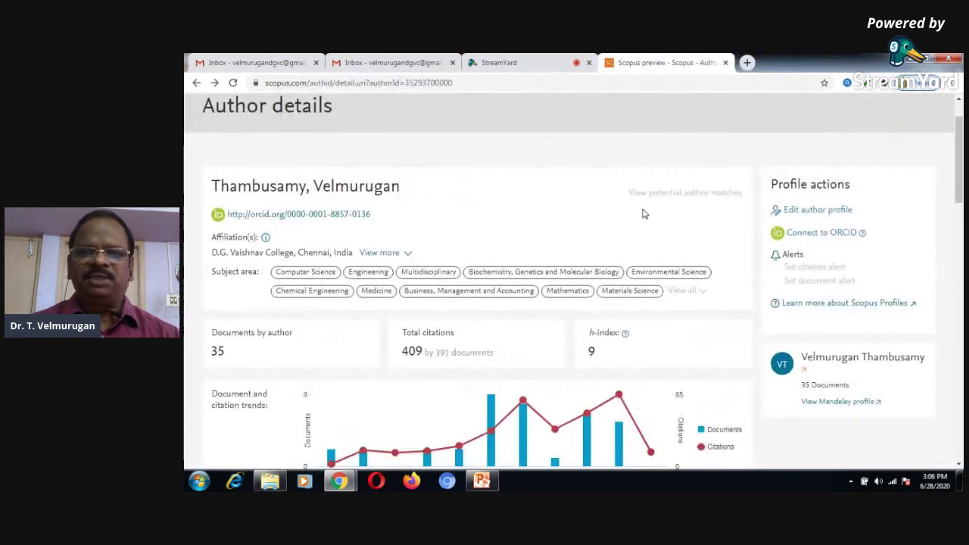
Step: Open the Connect to ORCID wizard, examine the full list of potential author matches, and close it without starting
click(804, 237)
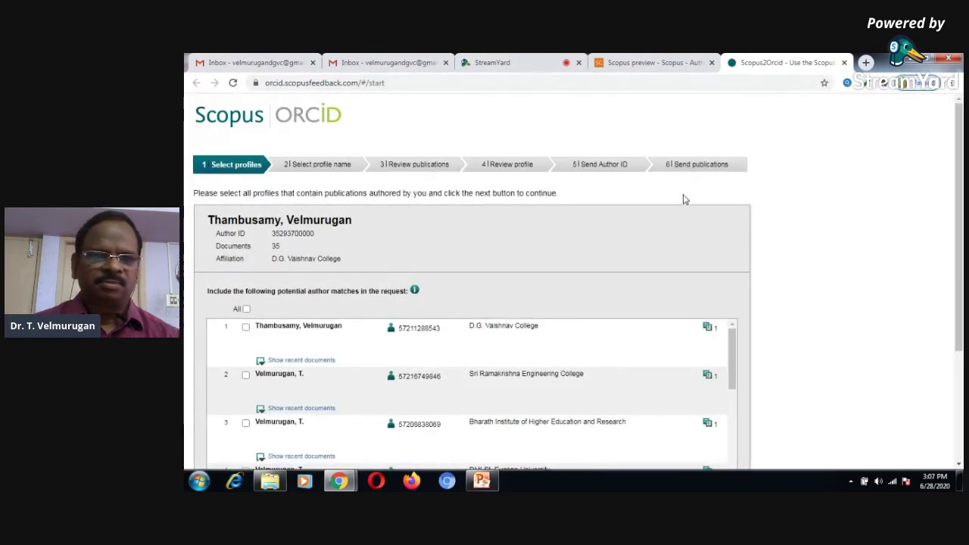
scroll(773, 248, down, 3)
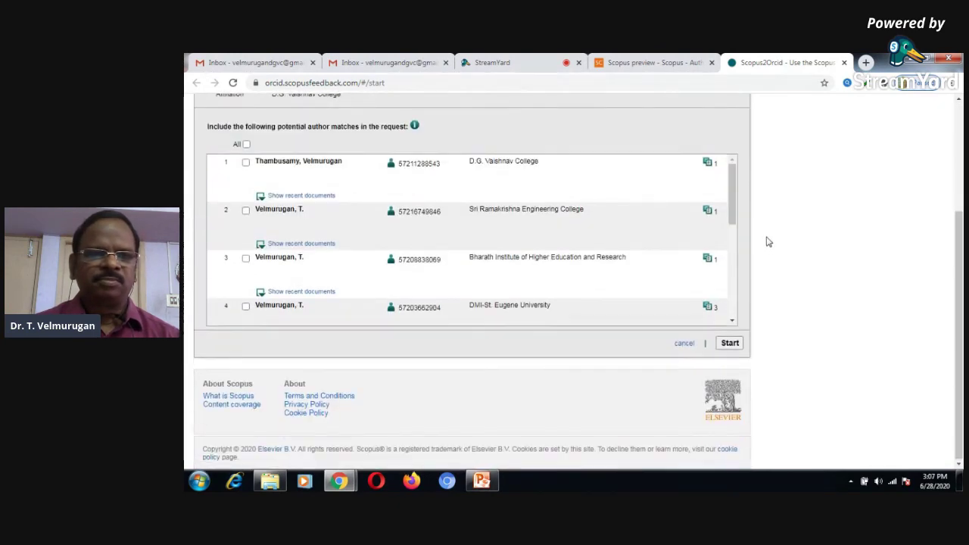
scroll(769, 242, up, 1)
scroll(626, 282, up, 2)
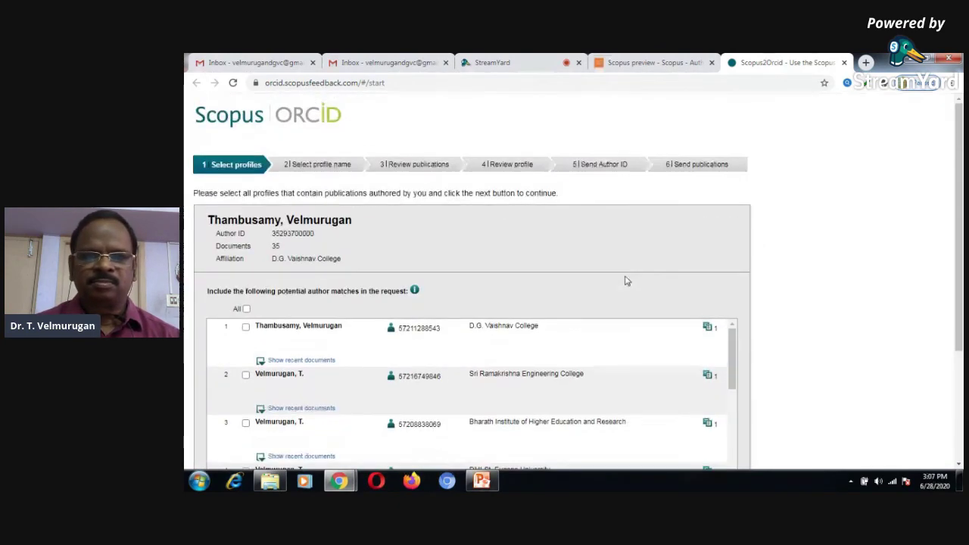
scroll(626, 278, down, 3)
scroll(626, 273, down, 3)
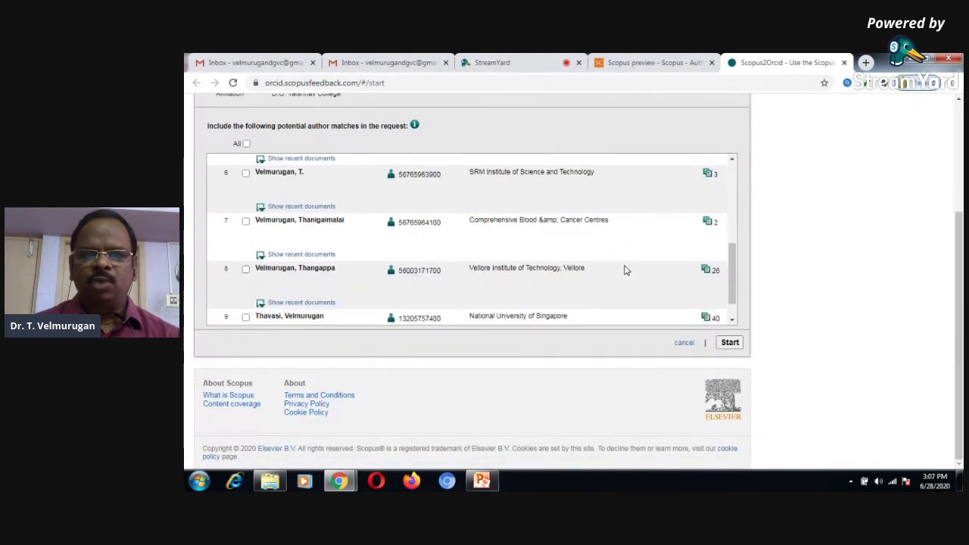
scroll(659, 248, down, 1)
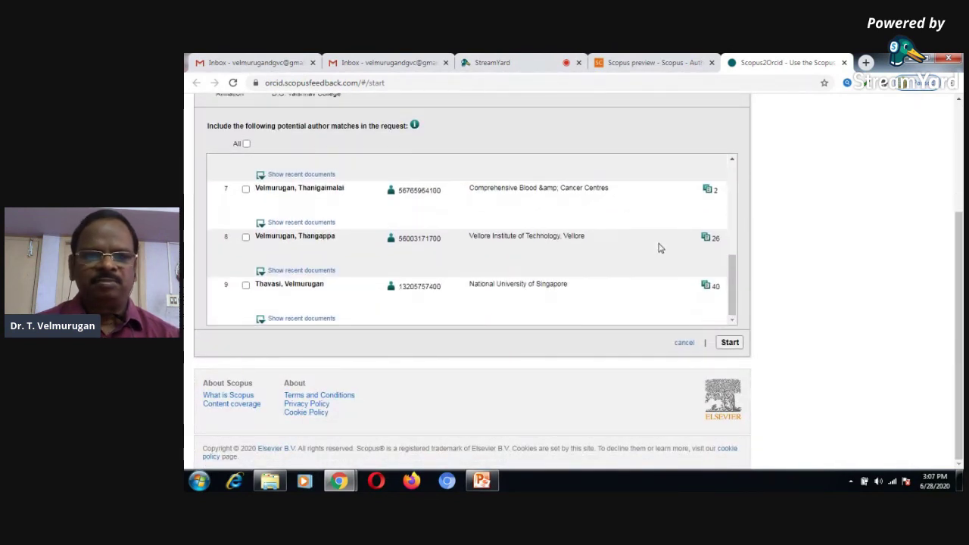
scroll(659, 248, up, 5)
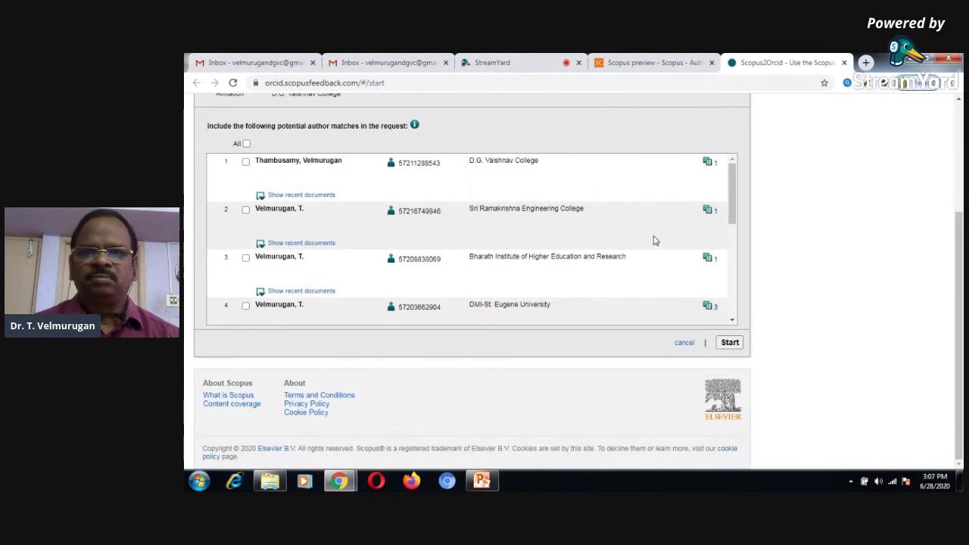
click(845, 62)
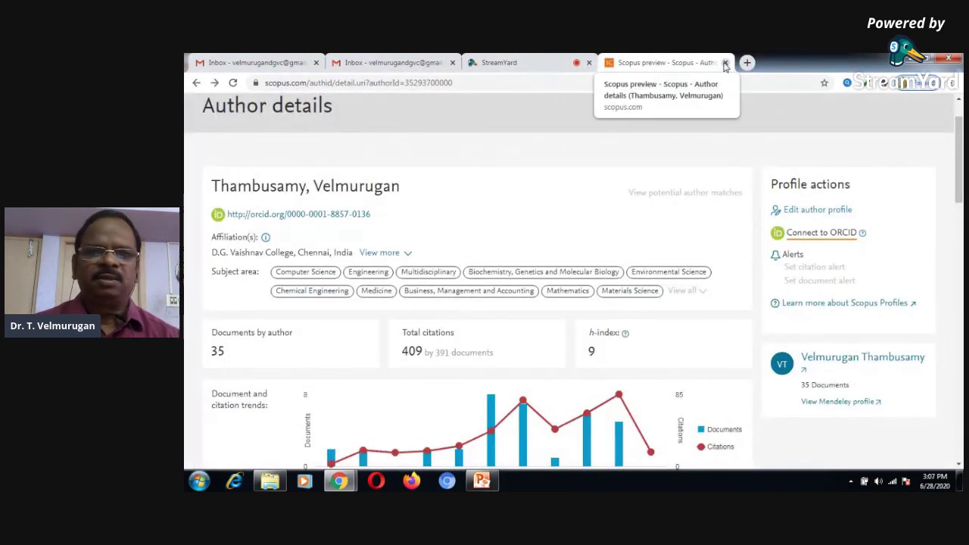
Step: Repeat the author search with the prefilled name and affiliation D.G.Vaishnav College, and open the matching author's details
scroll(636, 185, up, 1)
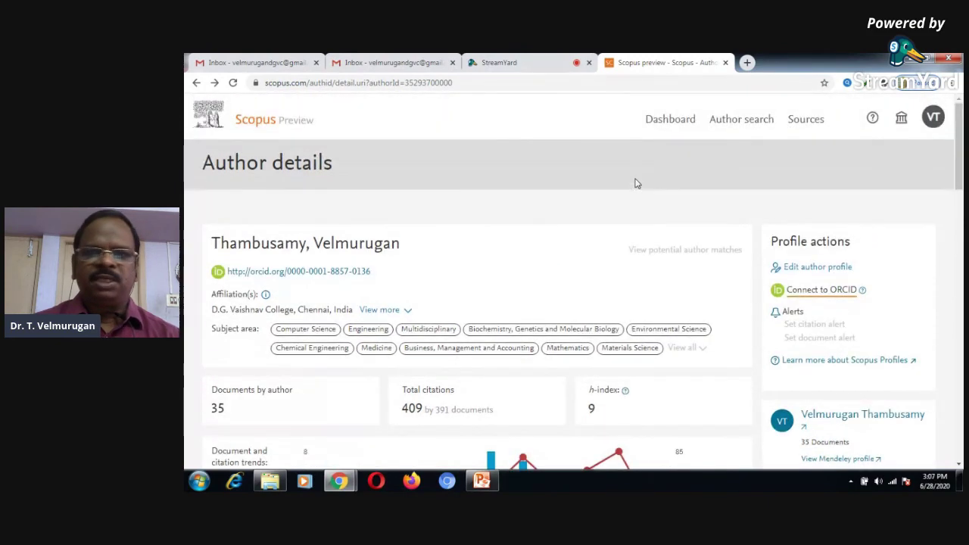
click(726, 119)
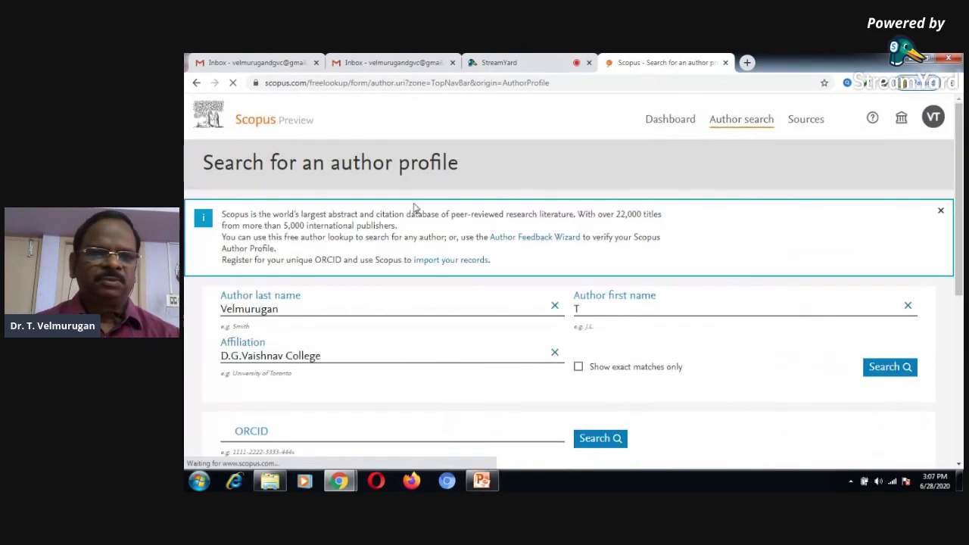
click(887, 369)
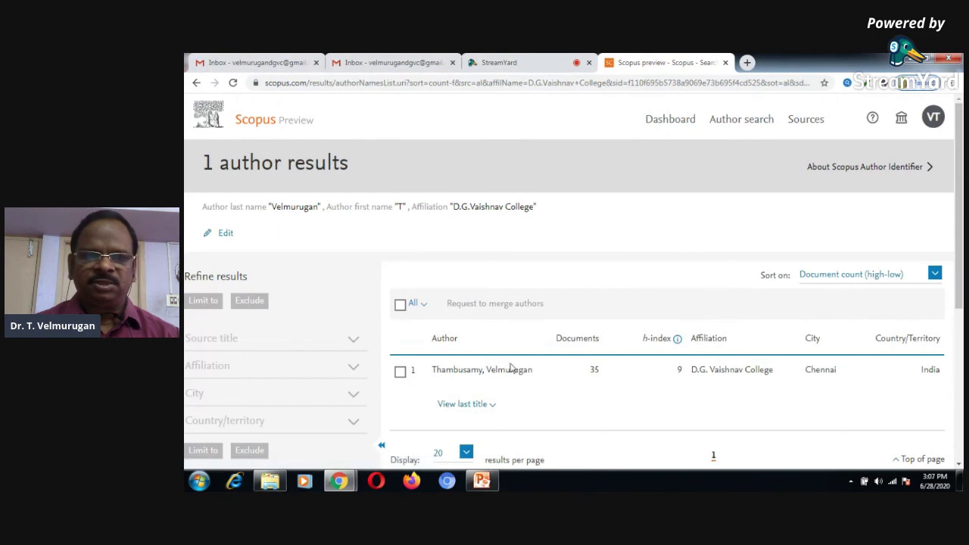
click(498, 371)
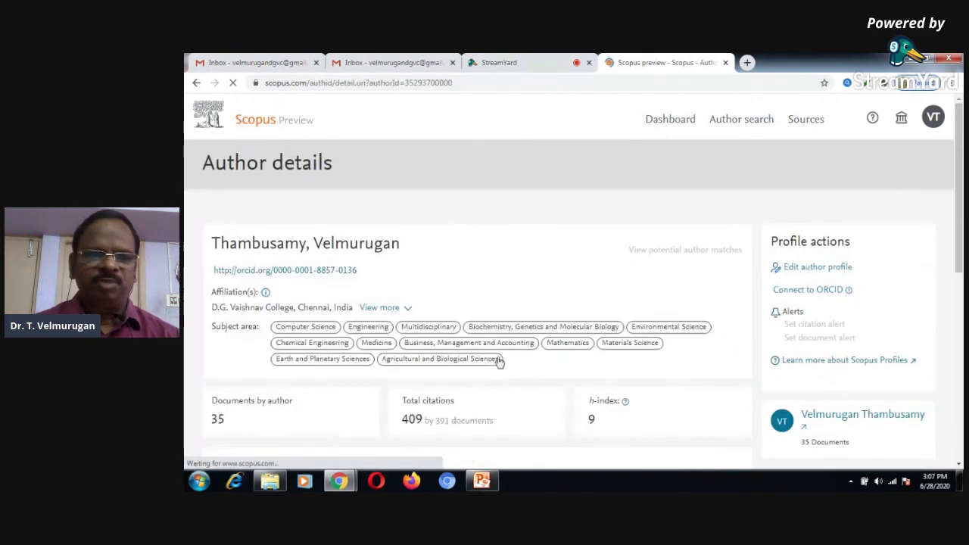
scroll(499, 362, down, 5)
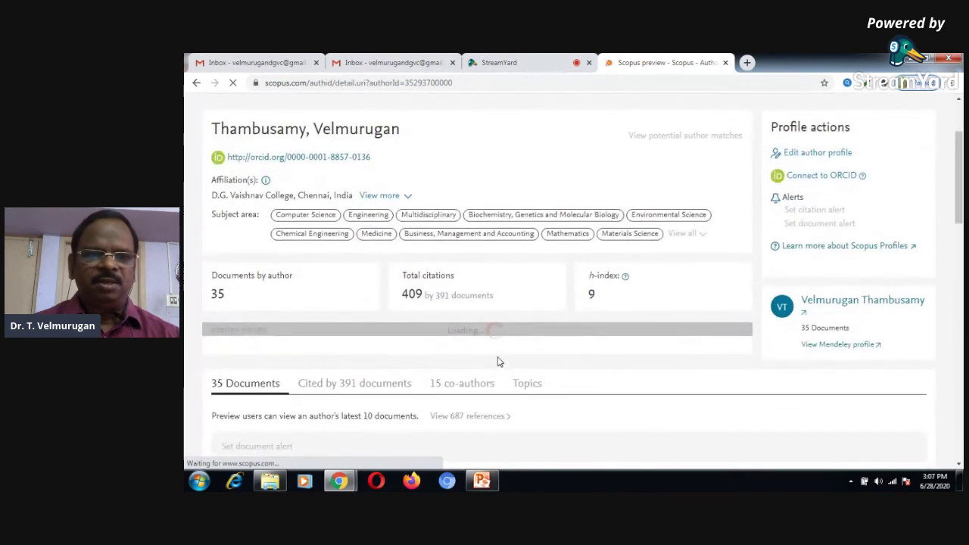
scroll(499, 360, up, 5)
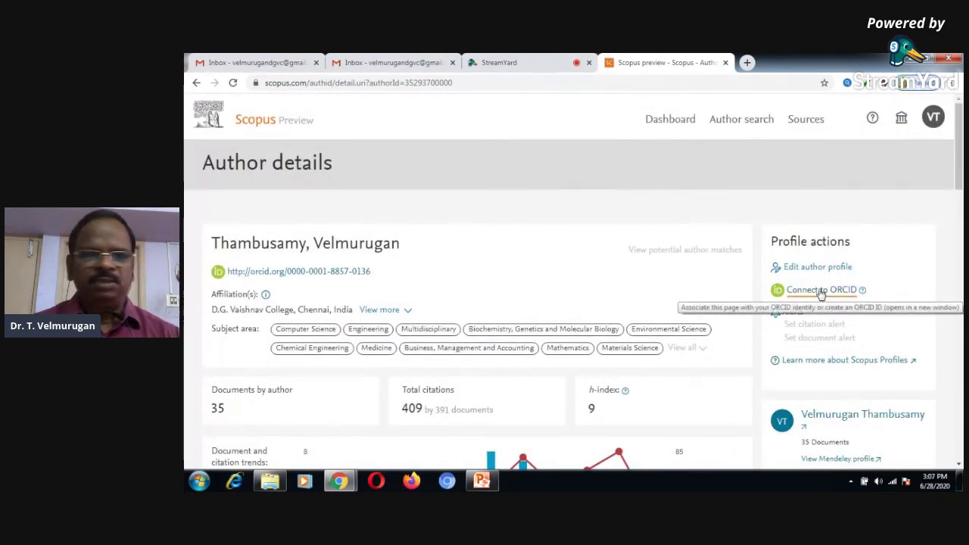
Step: Check the ORCID record linked on the author details again, close it, and reopen the Connect to ORCID wizard
click(361, 272)
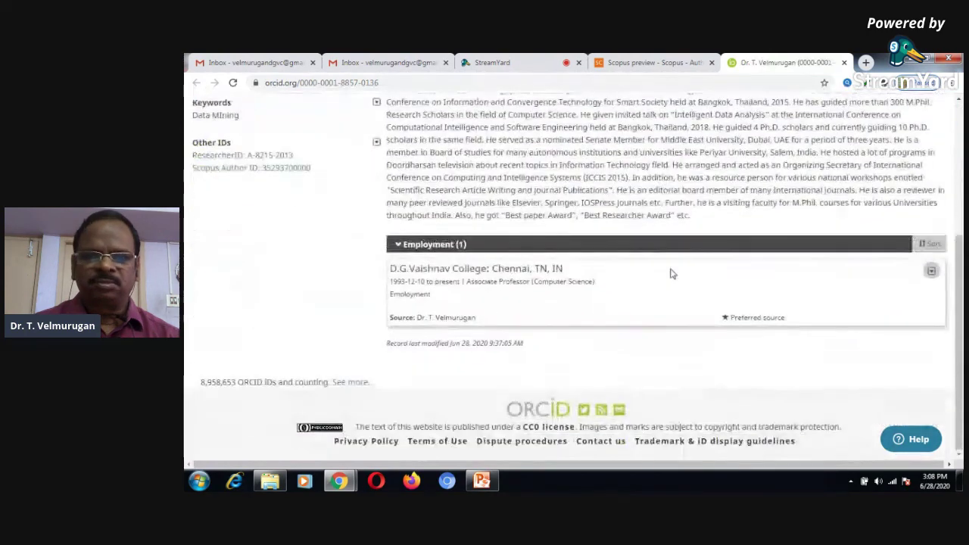
click(845, 62)
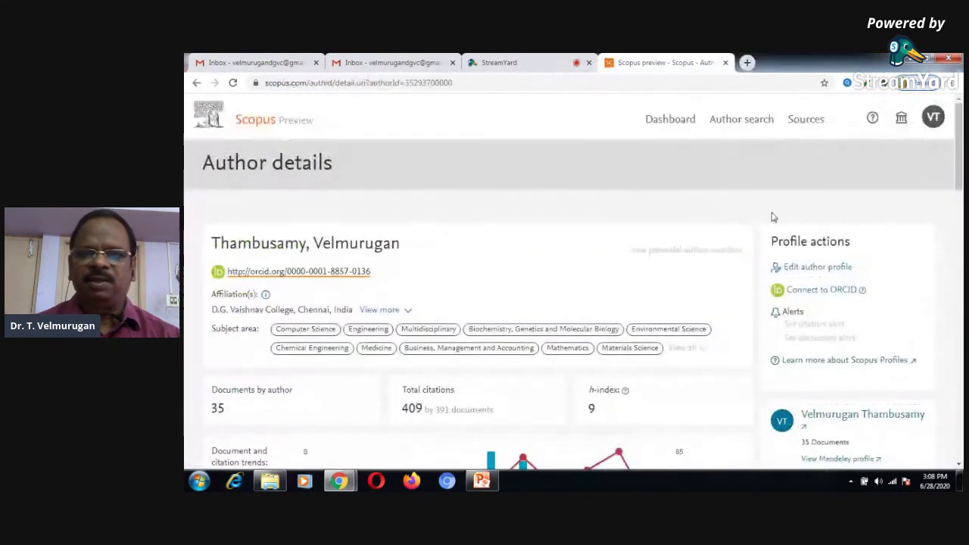
click(809, 291)
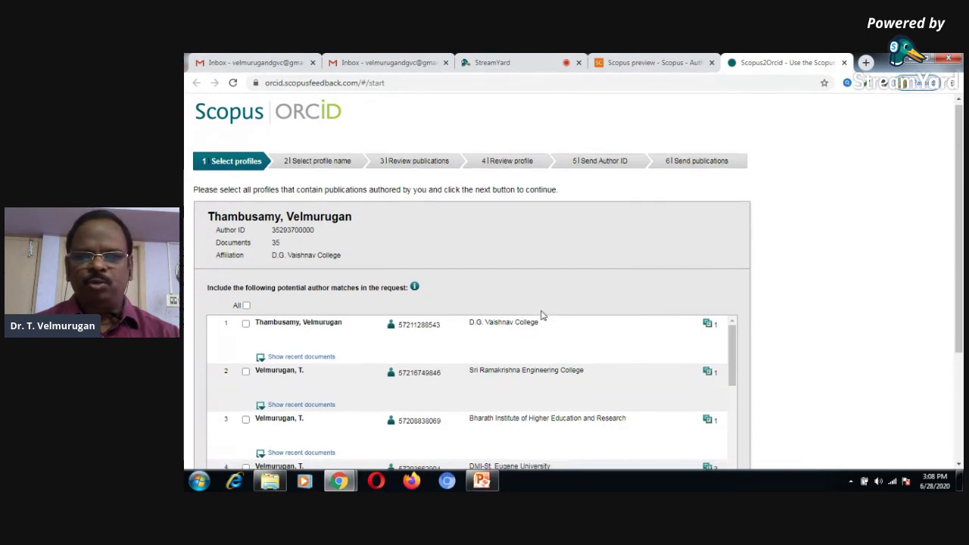
Step: Continue without adding potential author matches and select the surname-with-initial form as the preferred profile name
scroll(541, 317, down, 3)
click(730, 342)
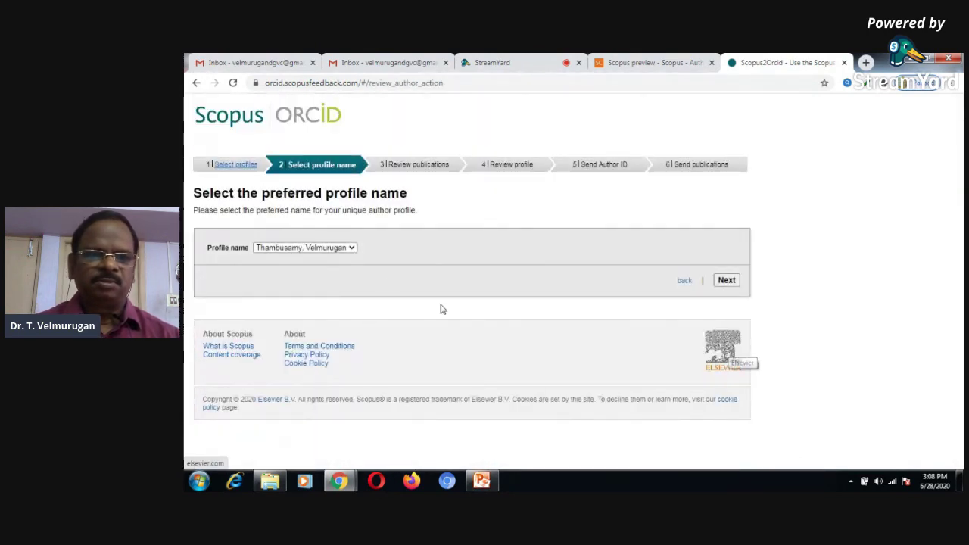
click(354, 250)
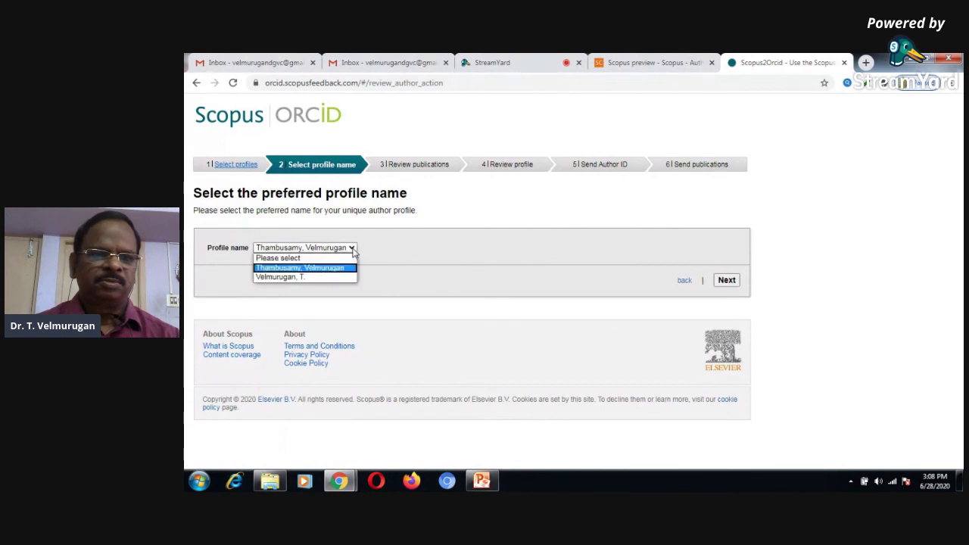
click(318, 278)
click(727, 281)
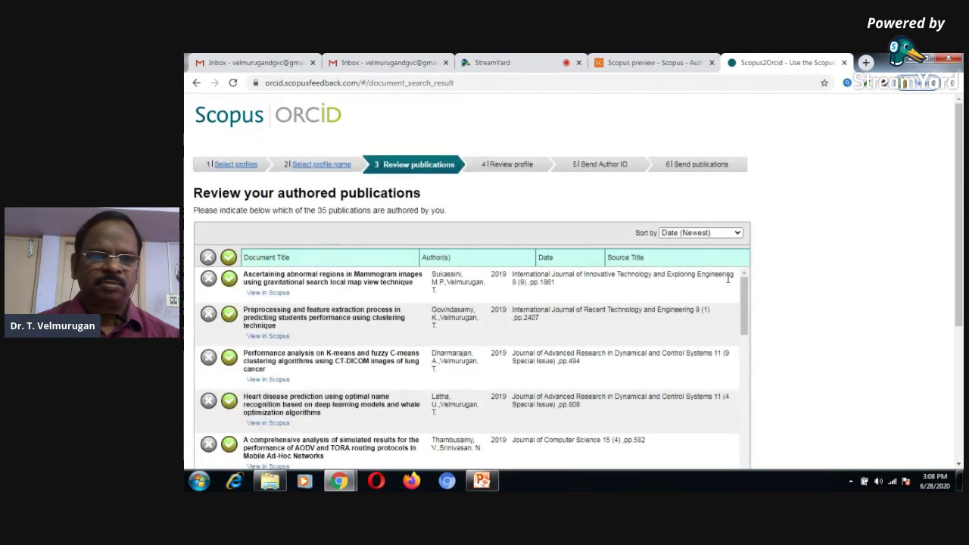
Step: Review the authored publications and accept them all, then approve the Scopus profile data for sending to ORCID
scroll(728, 278, down, 5)
scroll(727, 279, down, 5)
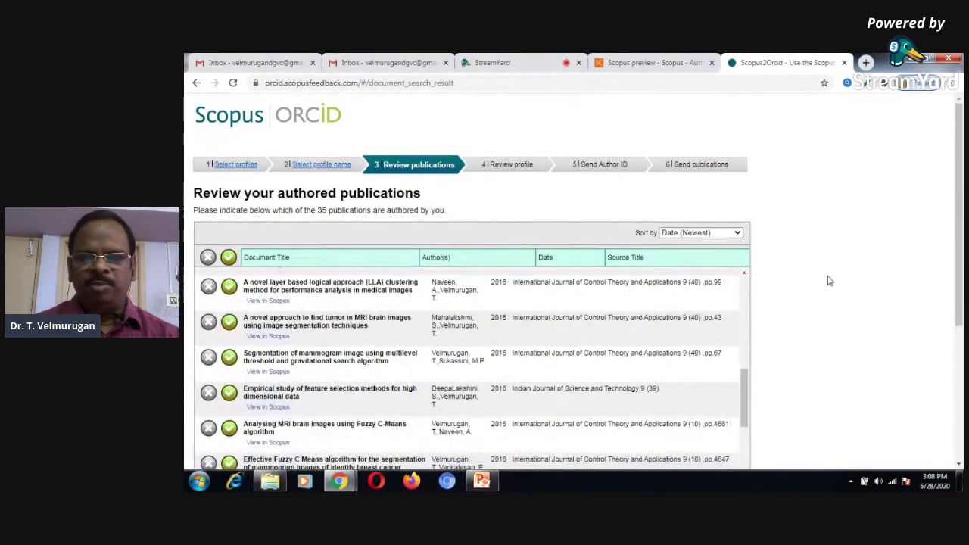
scroll(794, 310, down, 3)
click(730, 344)
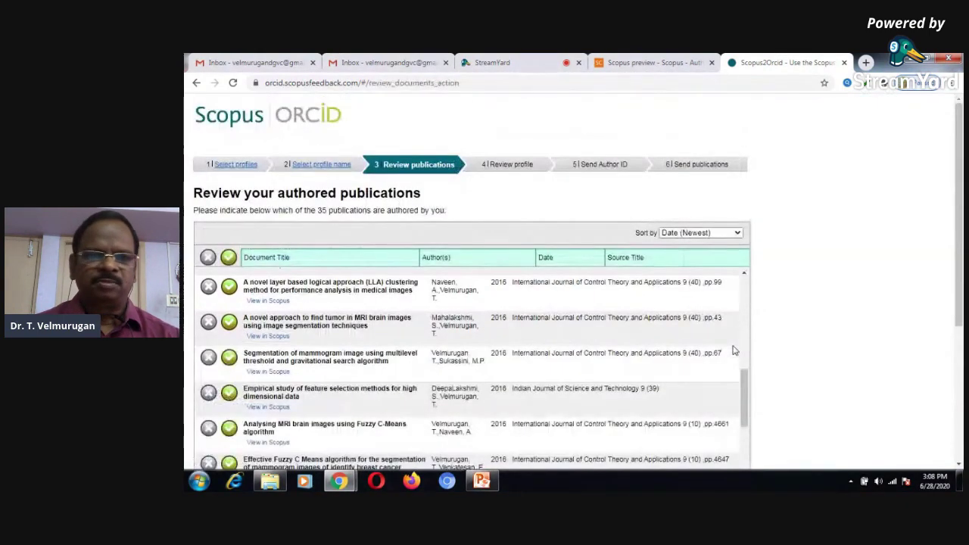
scroll(804, 303, down, 3)
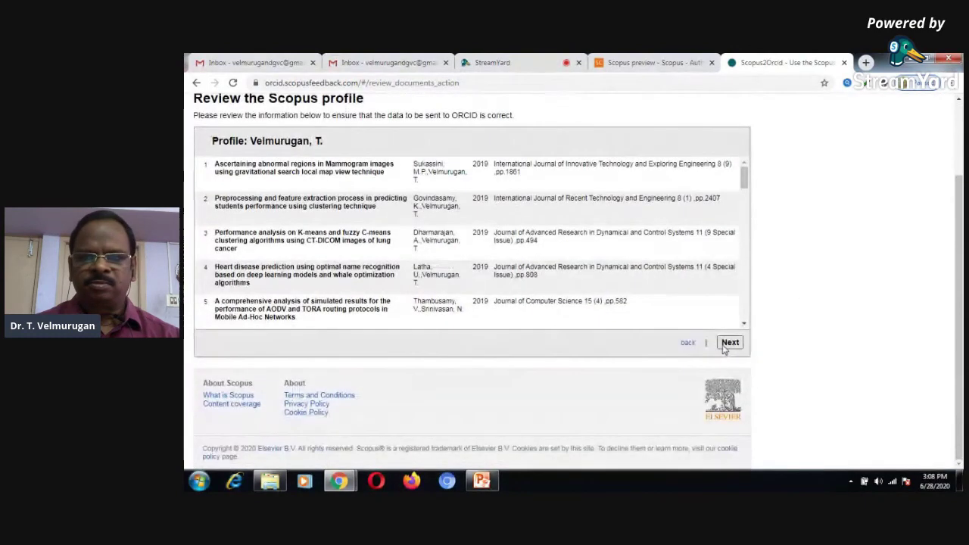
click(731, 342)
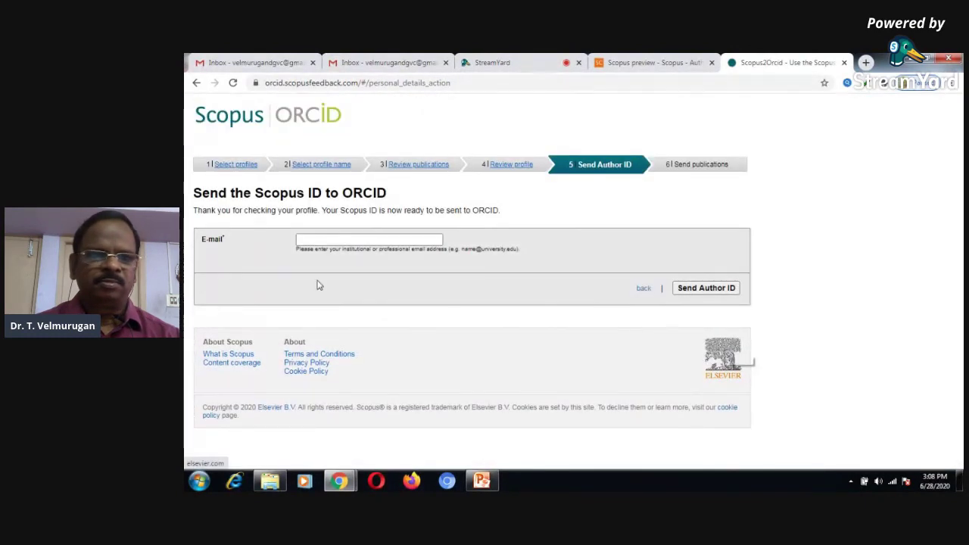
Step: Enter and confirm the author's e-mail address, and send the Scopus Author ID and publication list to ORCID
click(343, 240)
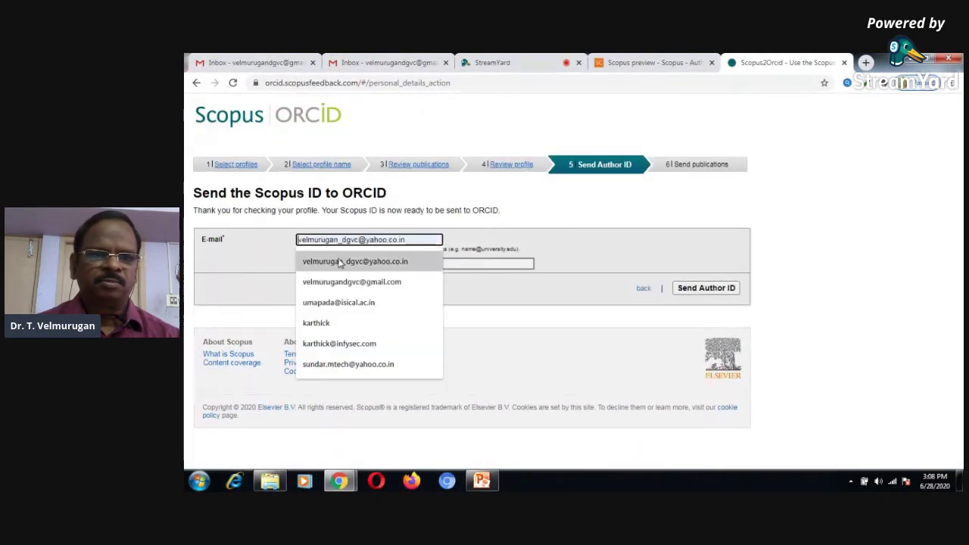
click(376, 261)
click(395, 262)
click(408, 288)
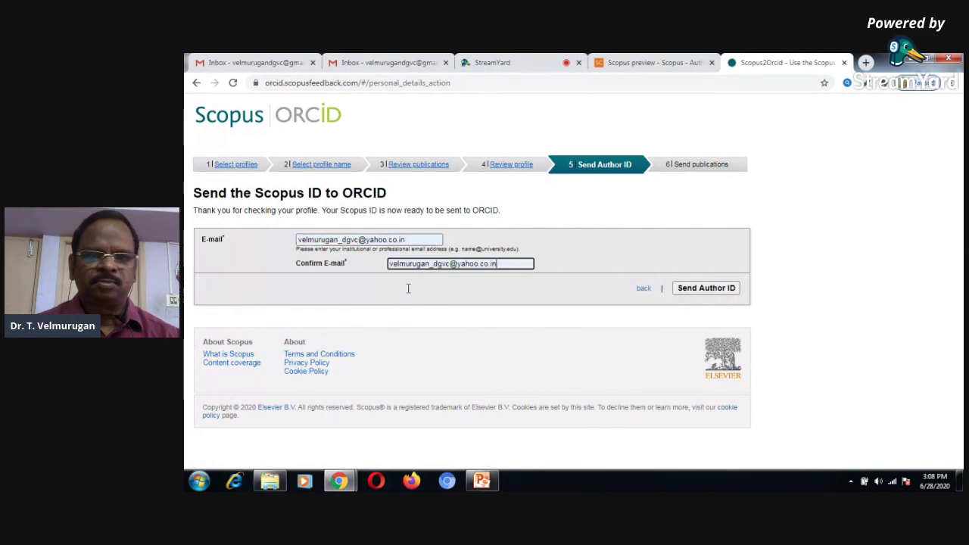
click(700, 293)
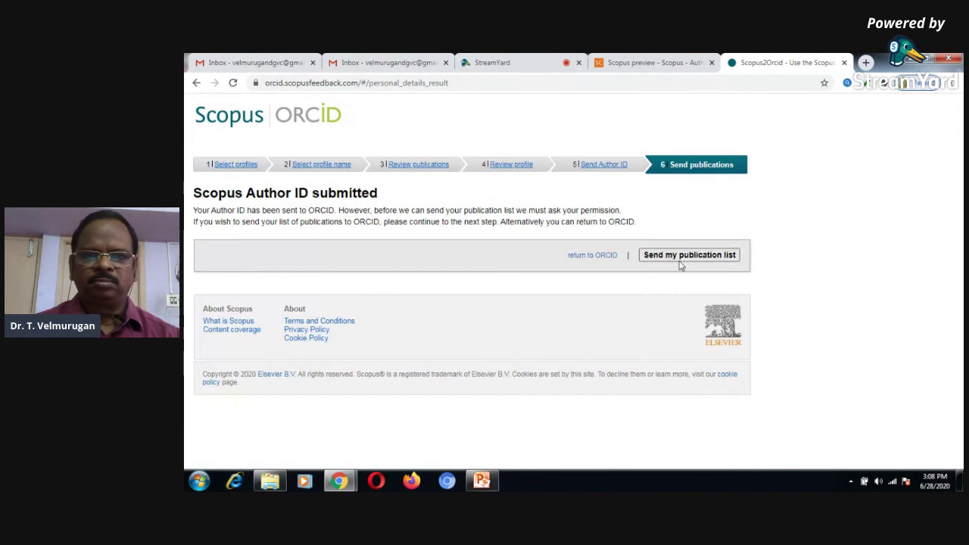
click(686, 258)
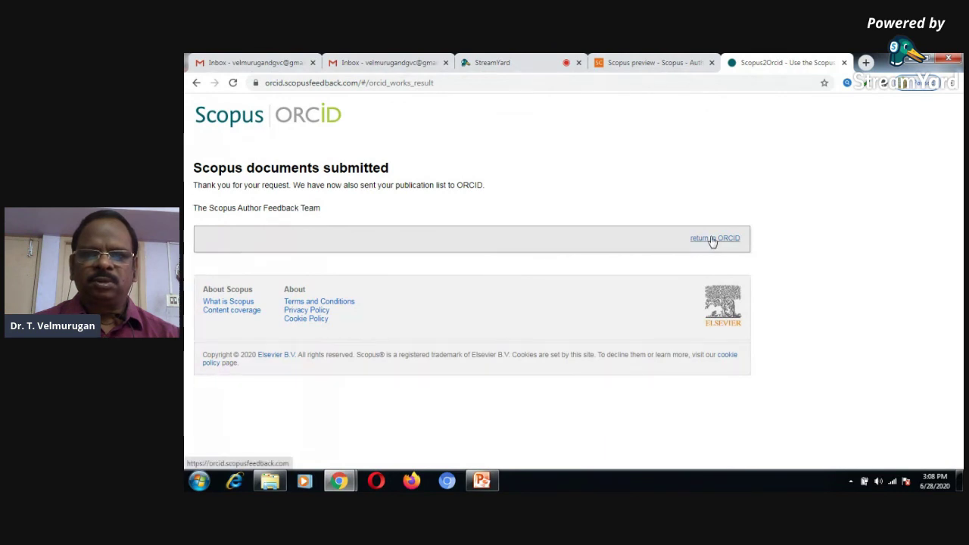
Step: Return to the author's ORCID record and examine its linked Other IDs and the entries under Works
click(711, 239)
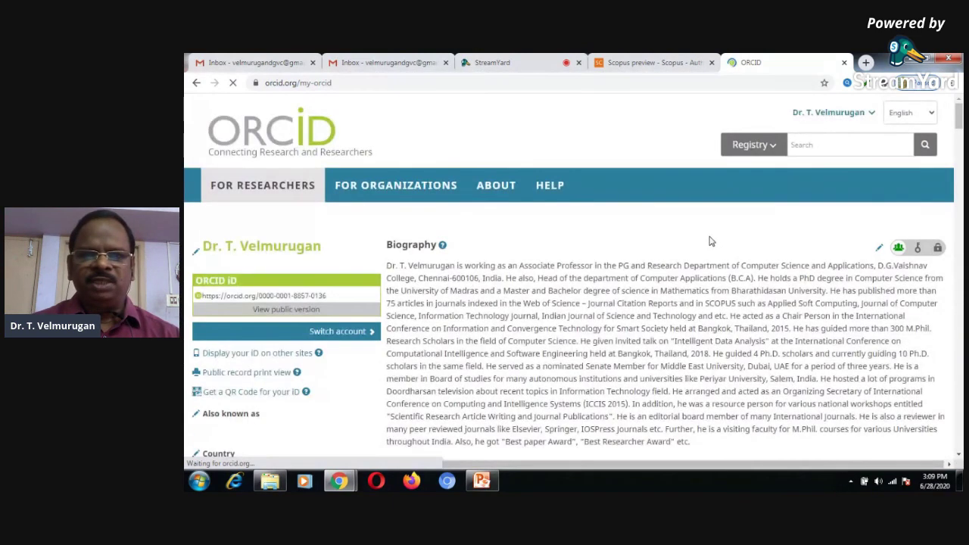
scroll(711, 240, down, 10)
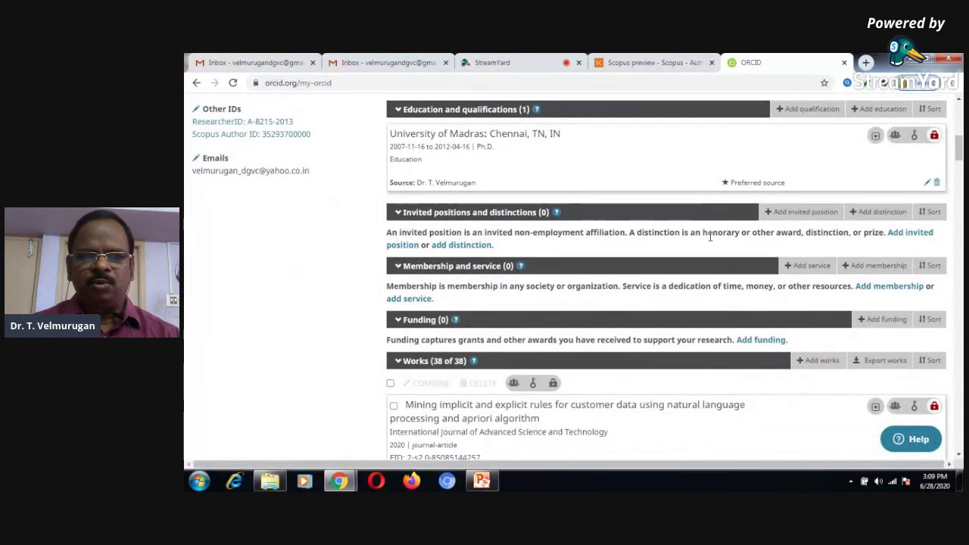
scroll(710, 241, up, 10)
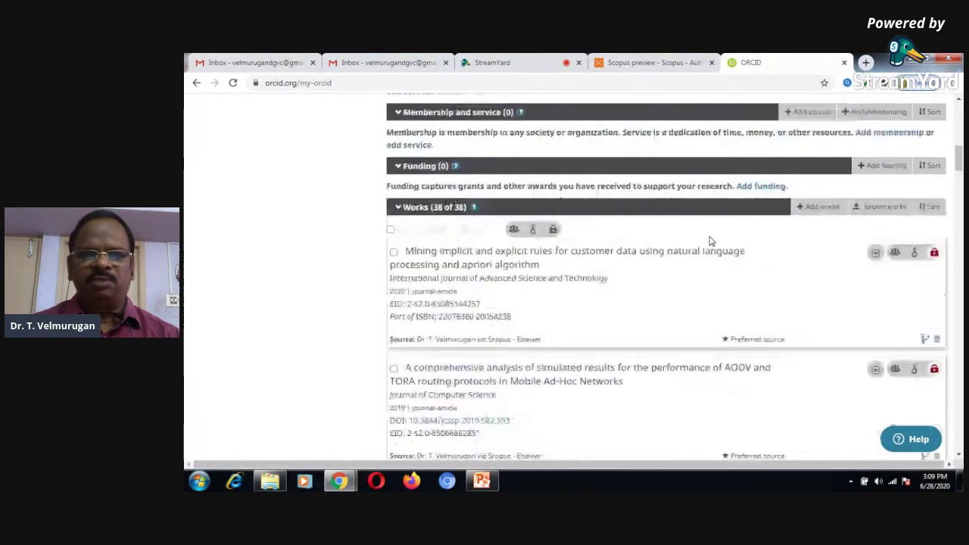
scroll(711, 236, down, 5)
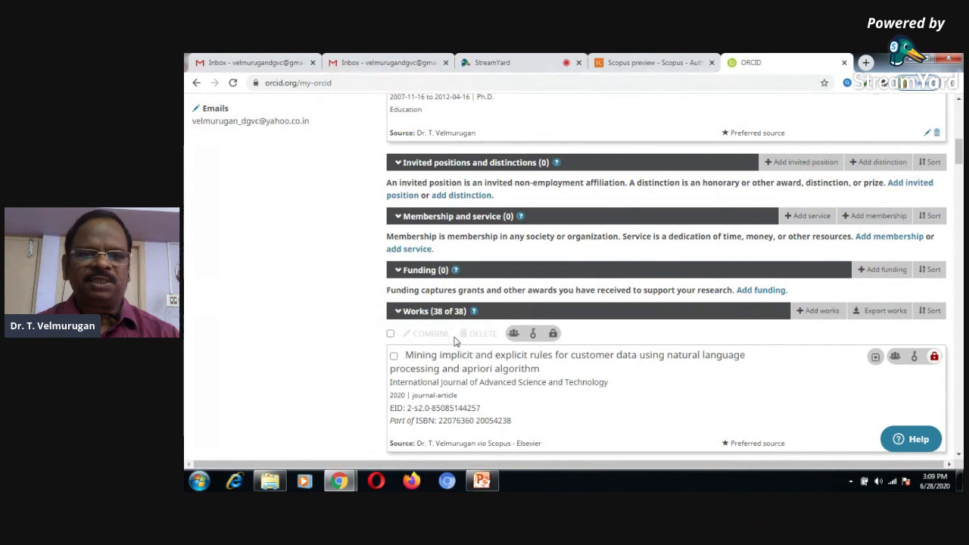
scroll(682, 337, down, 1)
scroll(682, 337, down, 6)
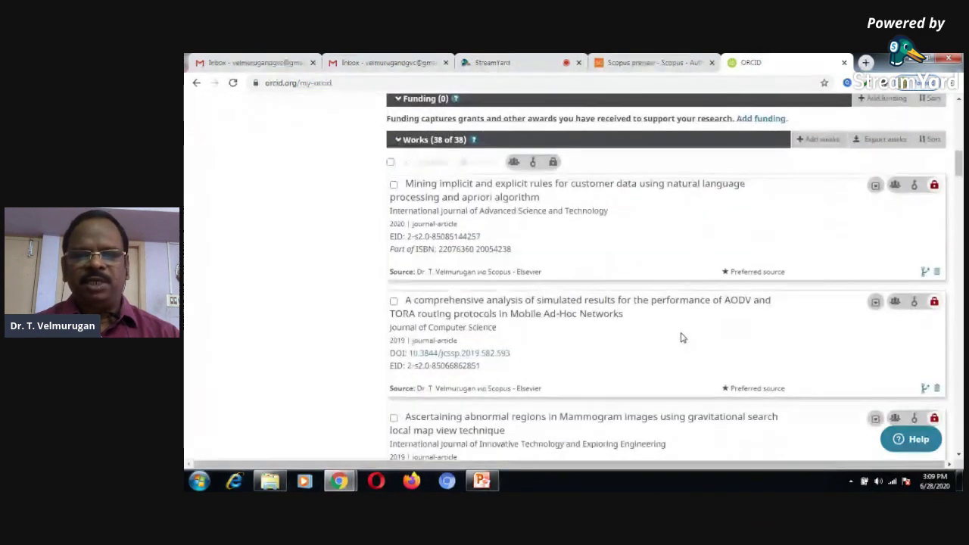
scroll(681, 337, down, 1)
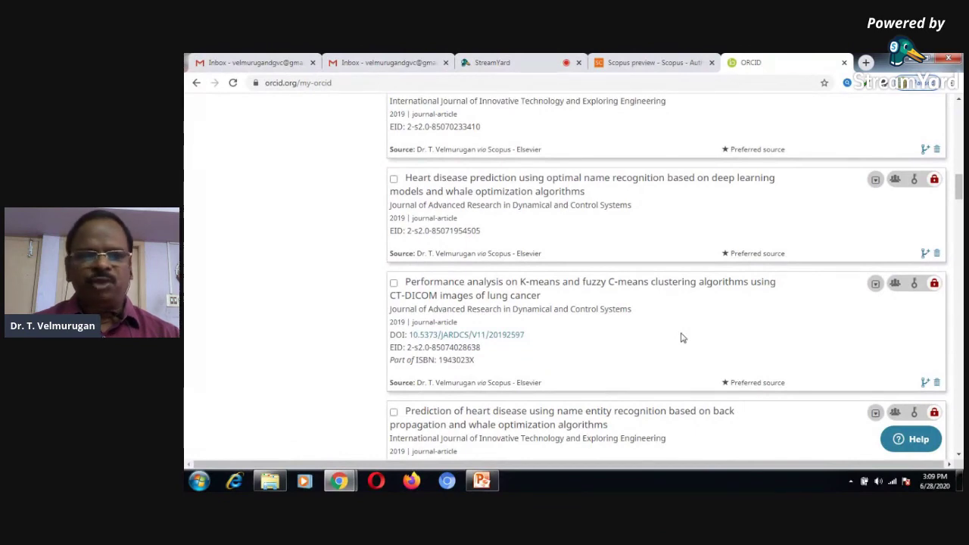
scroll(681, 337, up, 3)
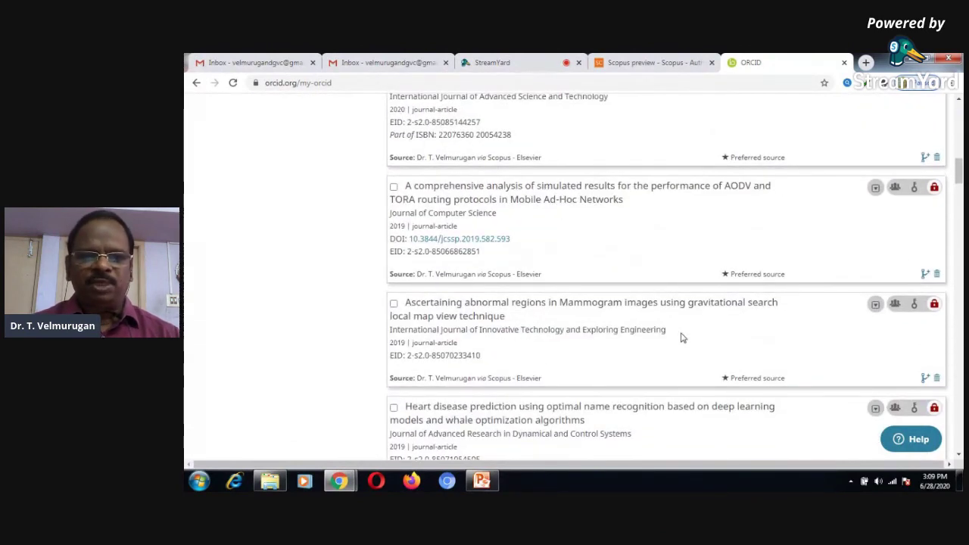
scroll(681, 337, down, 2)
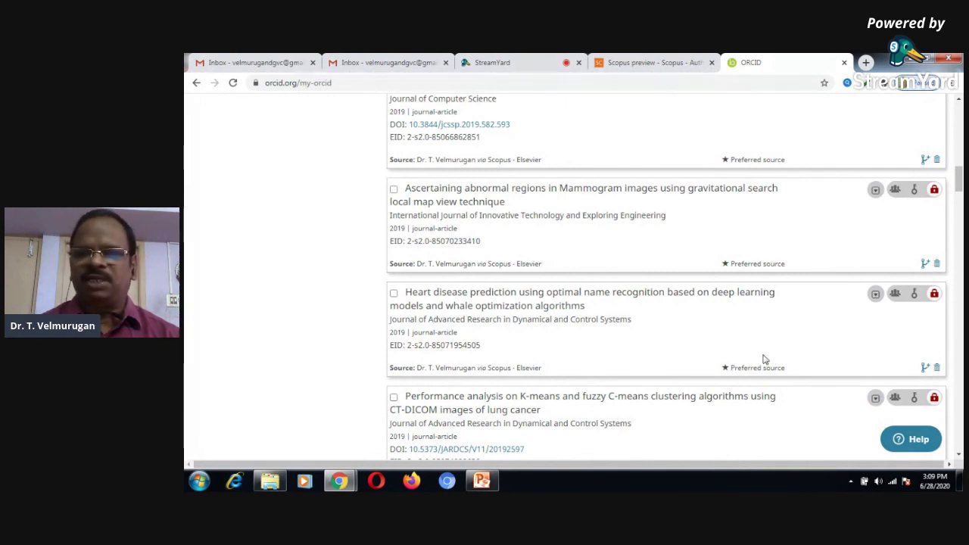
Step: Expand the details of the "Heart disease prediction using optimal name recognition" work and examine its URL, citation and contributors
click(876, 296)
scroll(878, 301, down, 1)
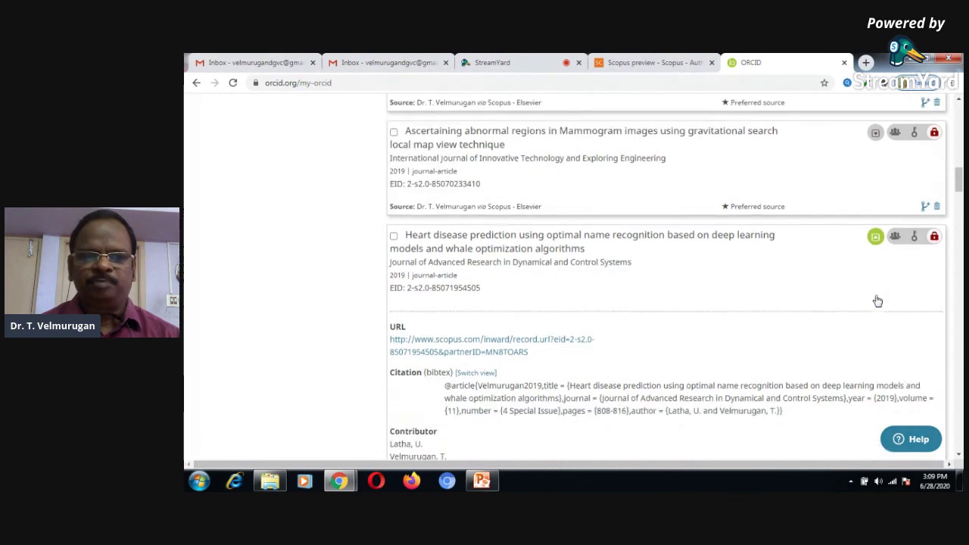
scroll(878, 302, down, 1)
scroll(526, 349, down, 2)
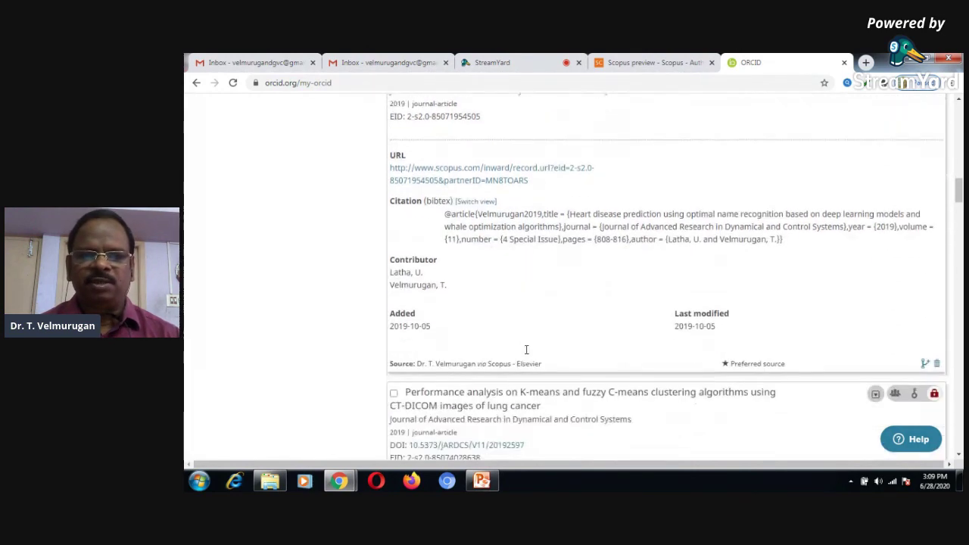
scroll(584, 296, up, 1)
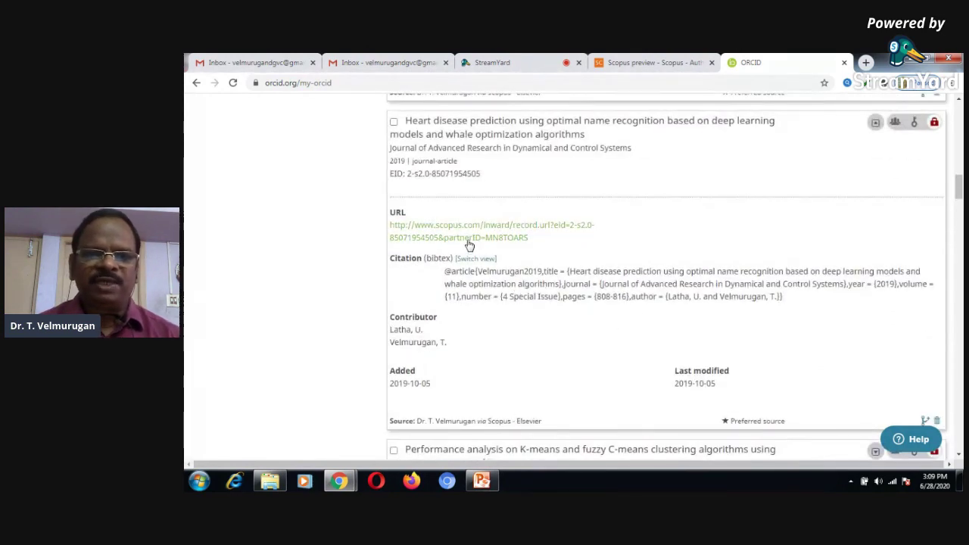
Step: Open the heart disease article's Scopus record from its URL, read the document details, abstract and keywords, and close it
click(470, 243)
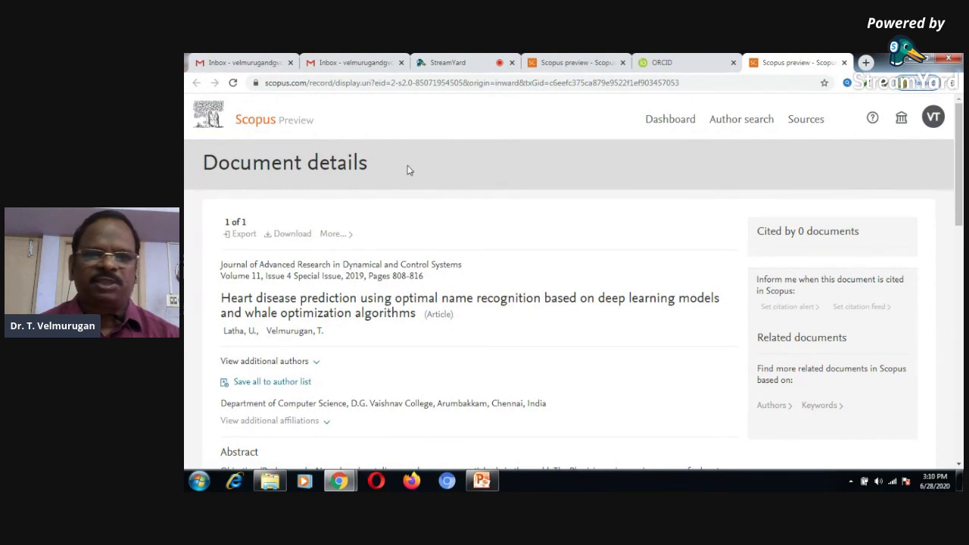
scroll(430, 237, down, 1)
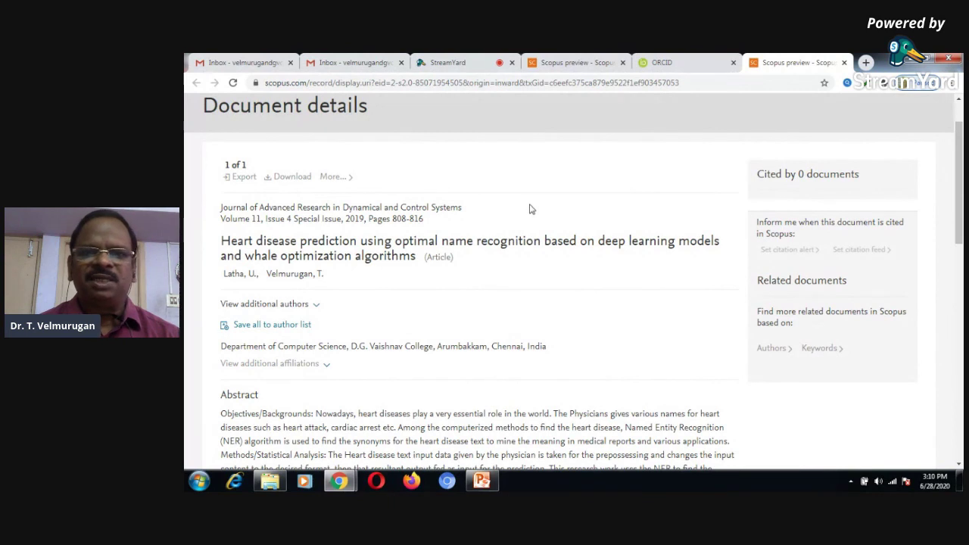
scroll(530, 209, up, 1)
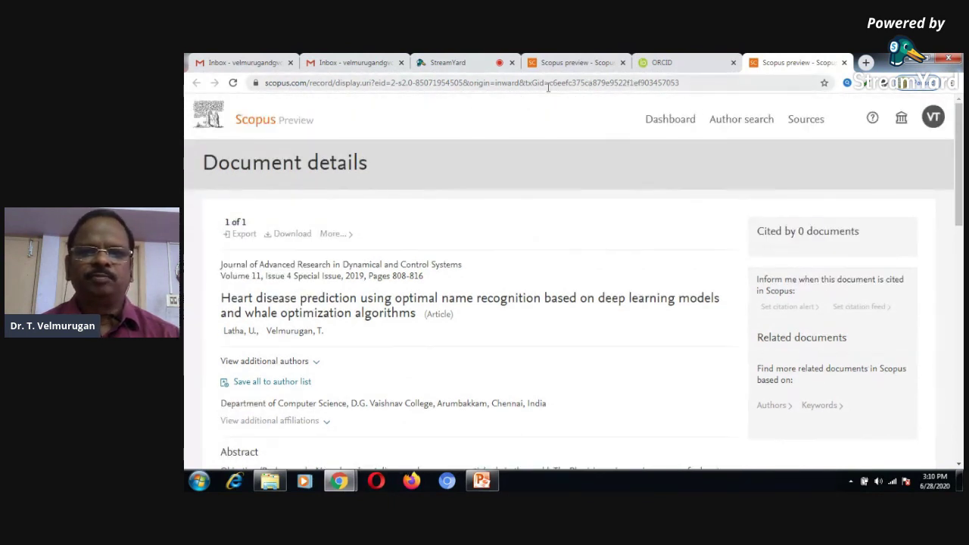
scroll(513, 216, down, 2)
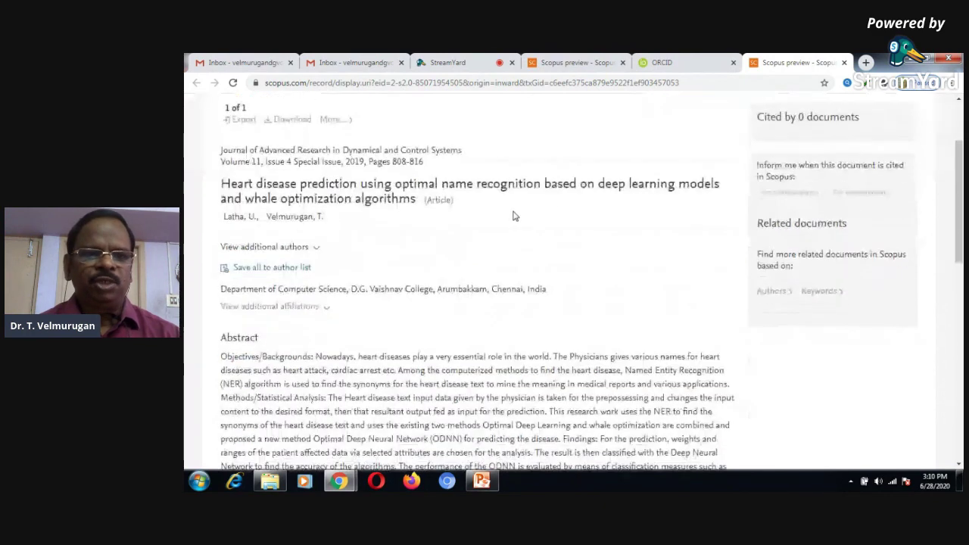
scroll(507, 214, down, 1)
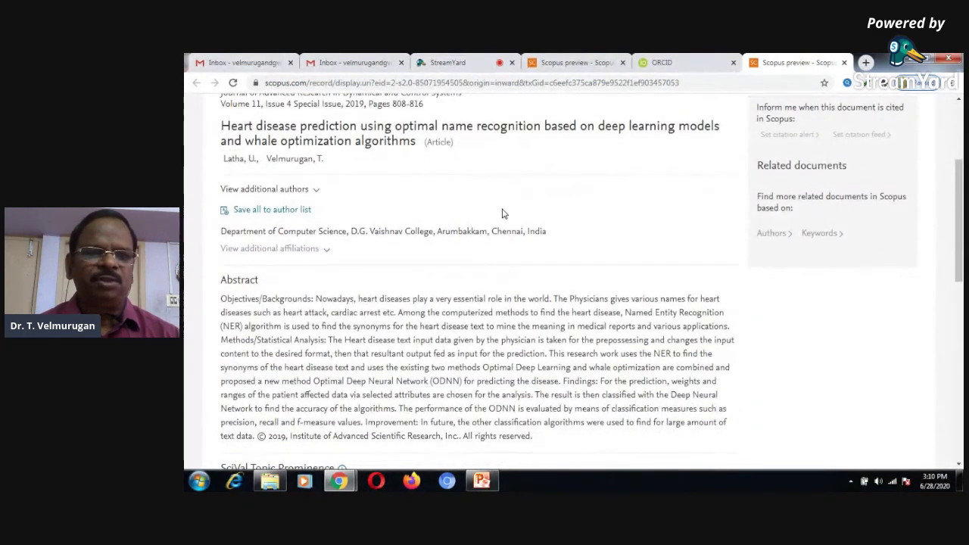
scroll(504, 213, down, 5)
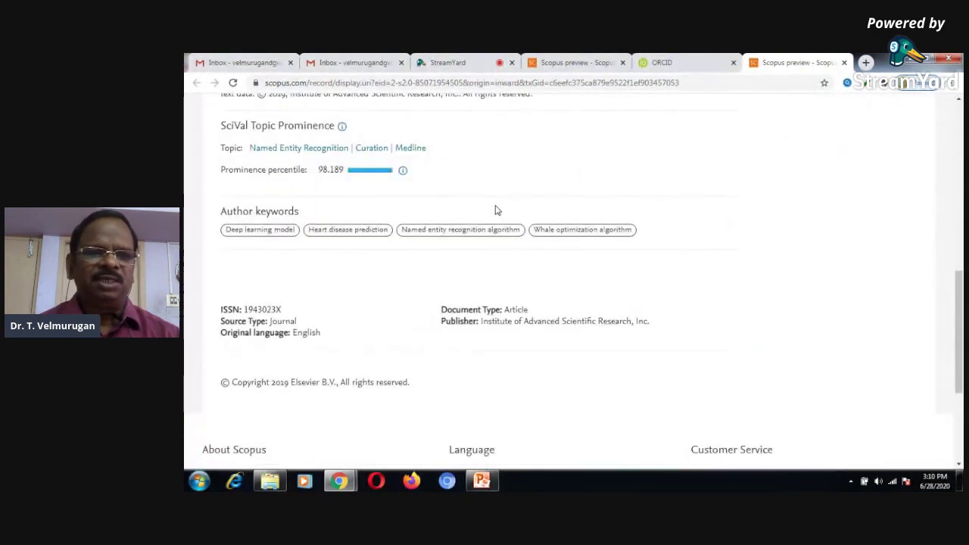
scroll(498, 211, down, 3)
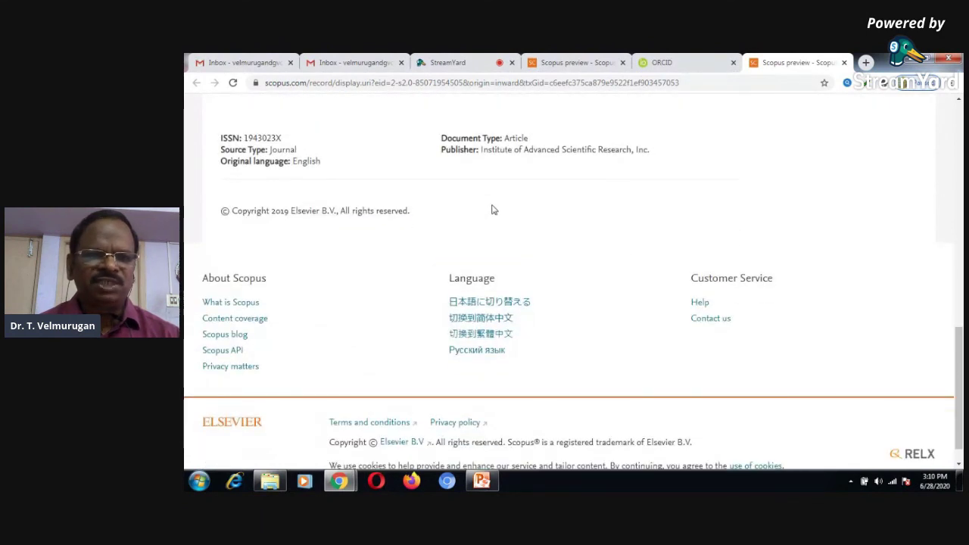
scroll(493, 210, up, 5)
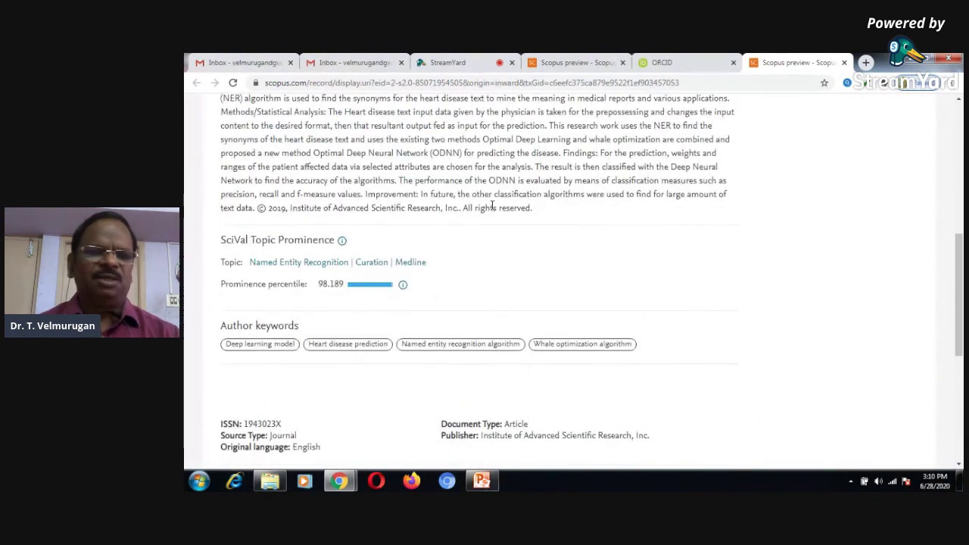
scroll(492, 206, up, 5)
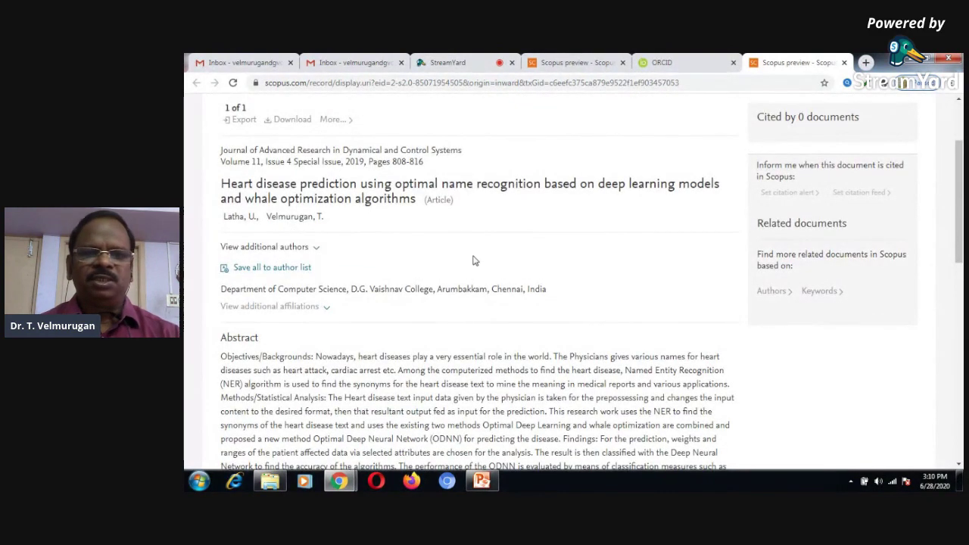
scroll(468, 256, up, 2)
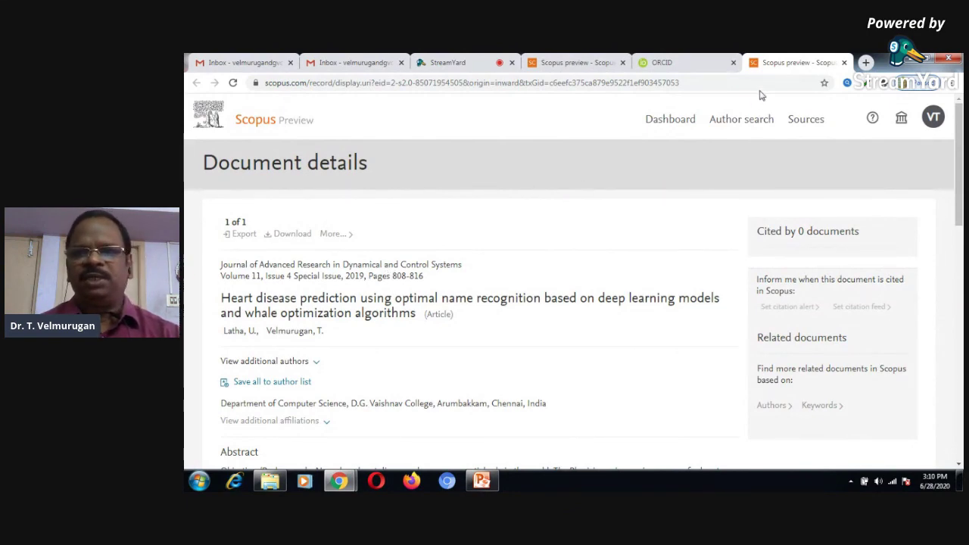
scroll(621, 250, down, 3)
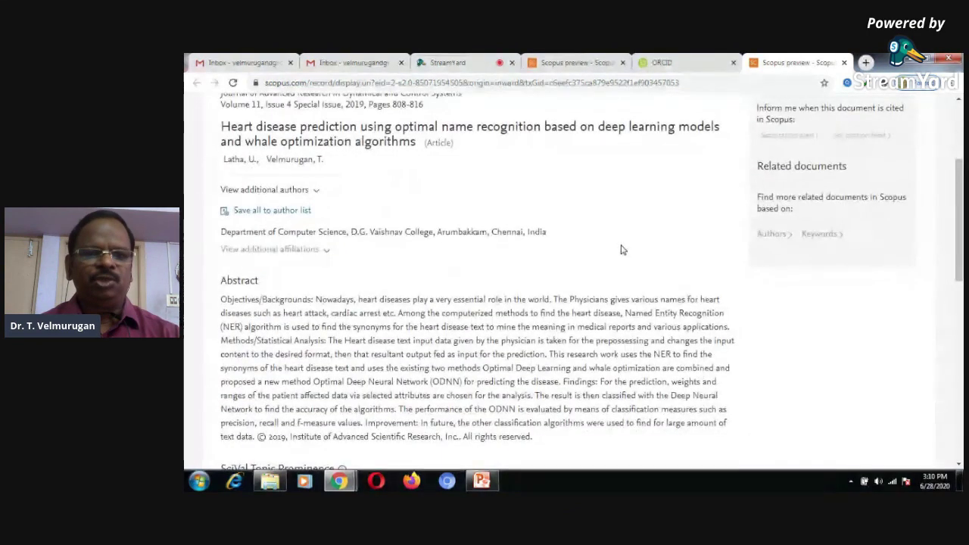
scroll(621, 251, down, 1)
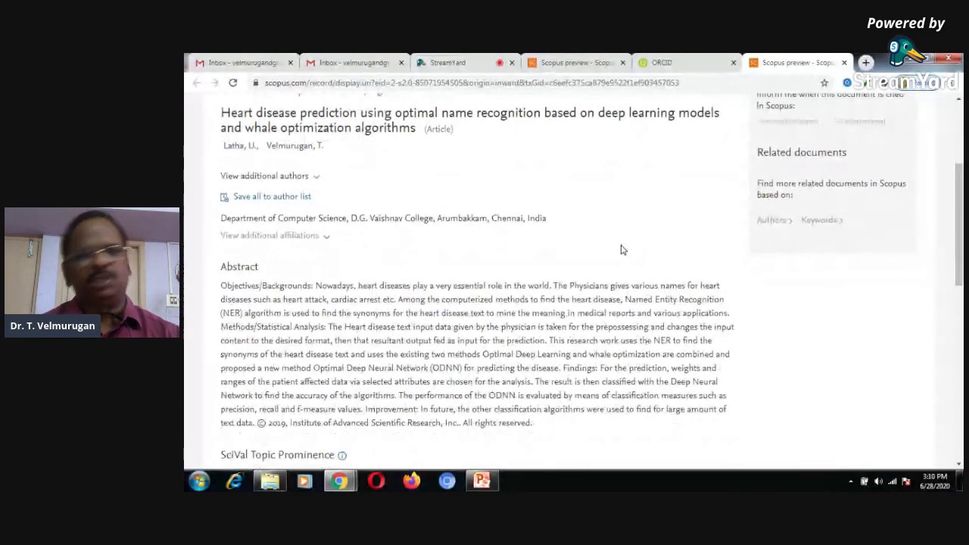
scroll(621, 250, down, 3)
scroll(621, 247, up, 6)
click(844, 62)
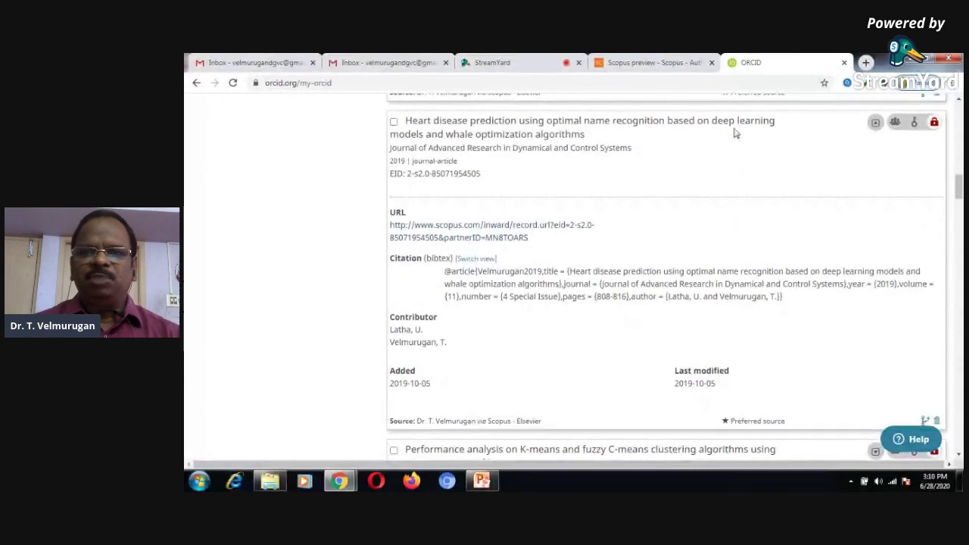
Step: Close the ORCID record and review the Scopus author details page, including the document and citation trends and the list of latest documents
click(845, 62)
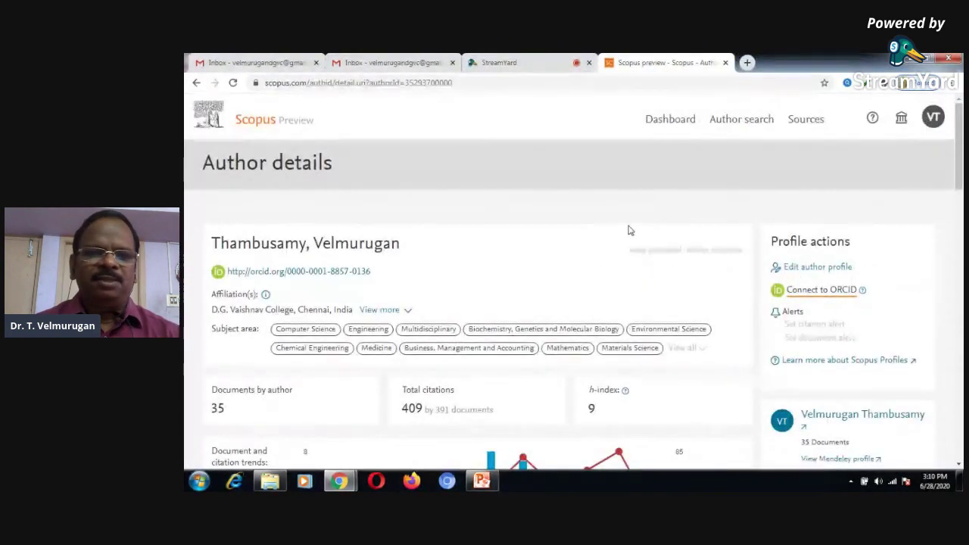
scroll(581, 236, down, 3)
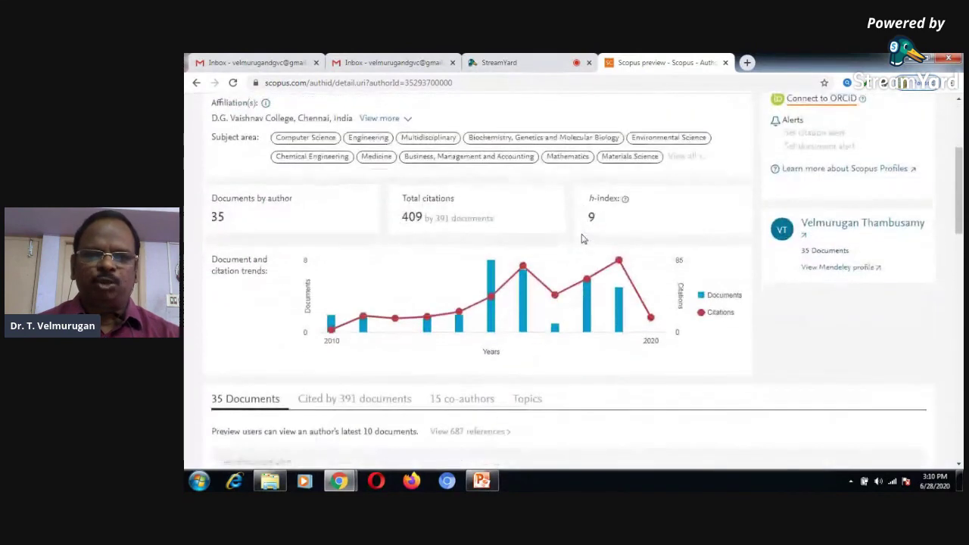
scroll(581, 239, down, 10)
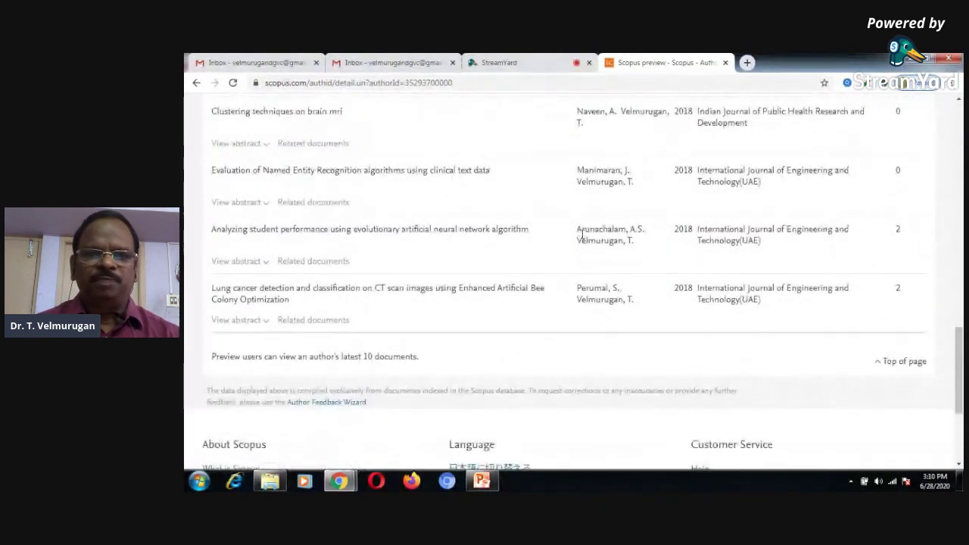
scroll(581, 236, down, 3)
scroll(583, 237, up, 5)
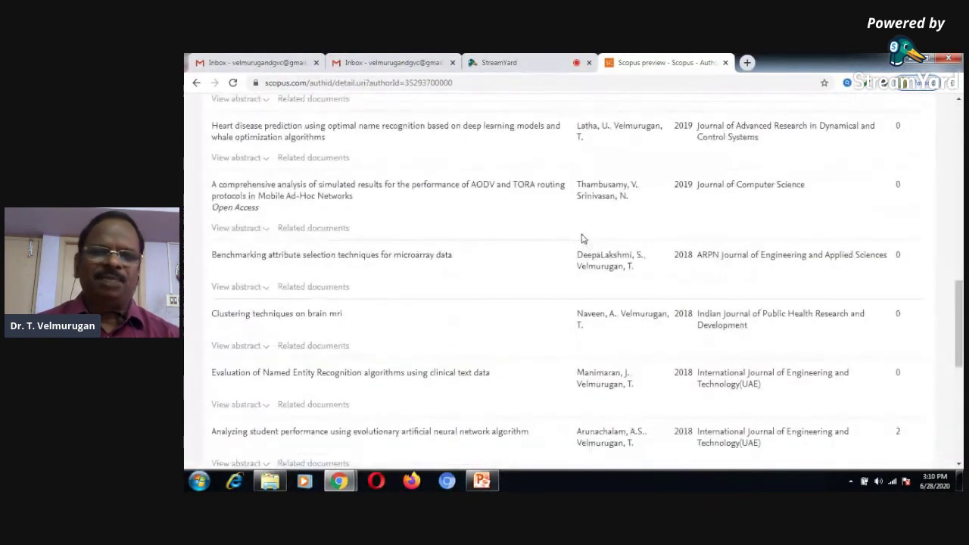
scroll(581, 238, up, 5)
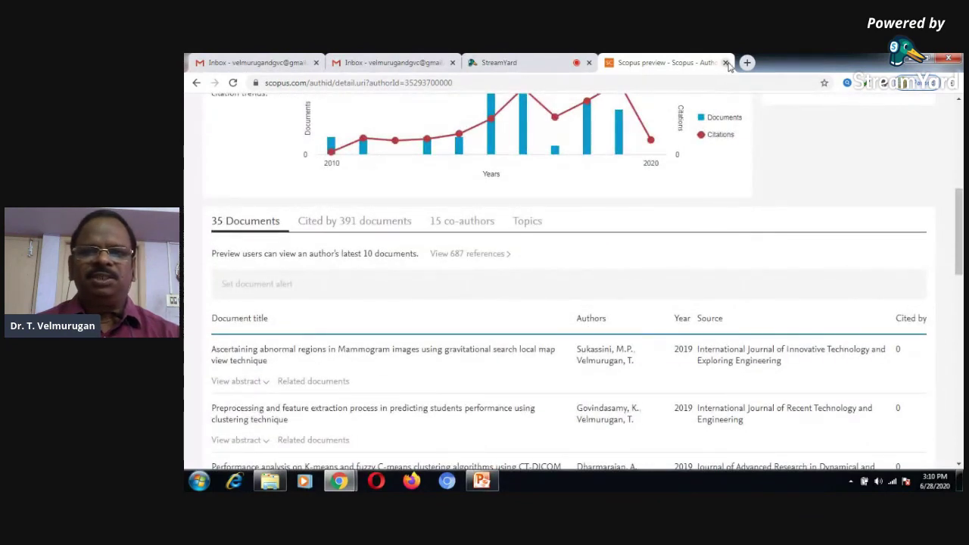
Step: Switch to the PowerPoint slide show and advance from the "What is SCOPUS?" slide to the "Questions?" slide
key(alt+Tab)
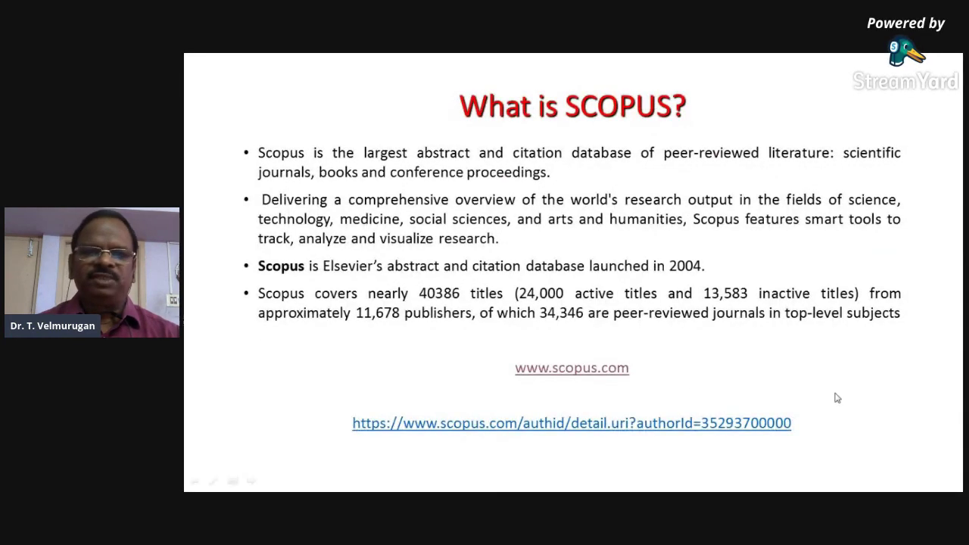
click(892, 368)
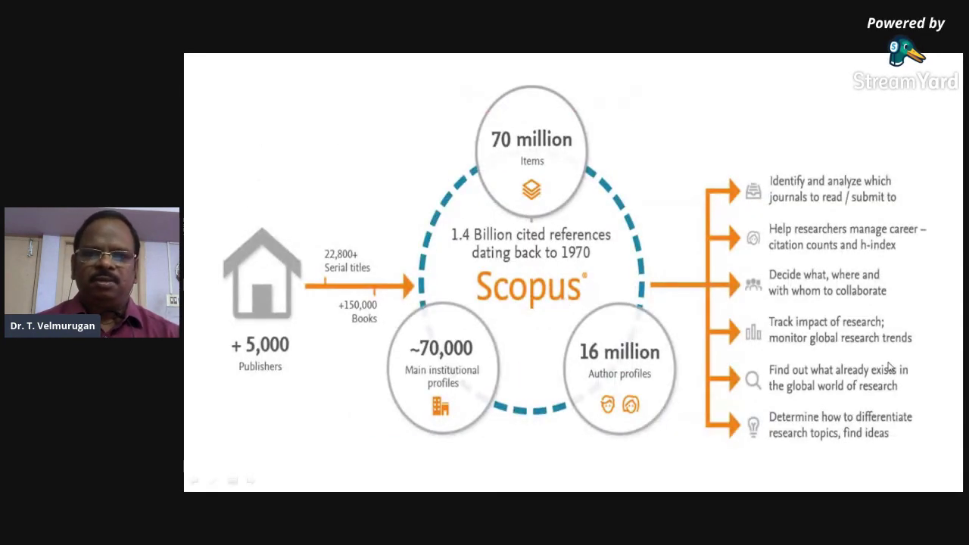
click(888, 367)
click(889, 366)
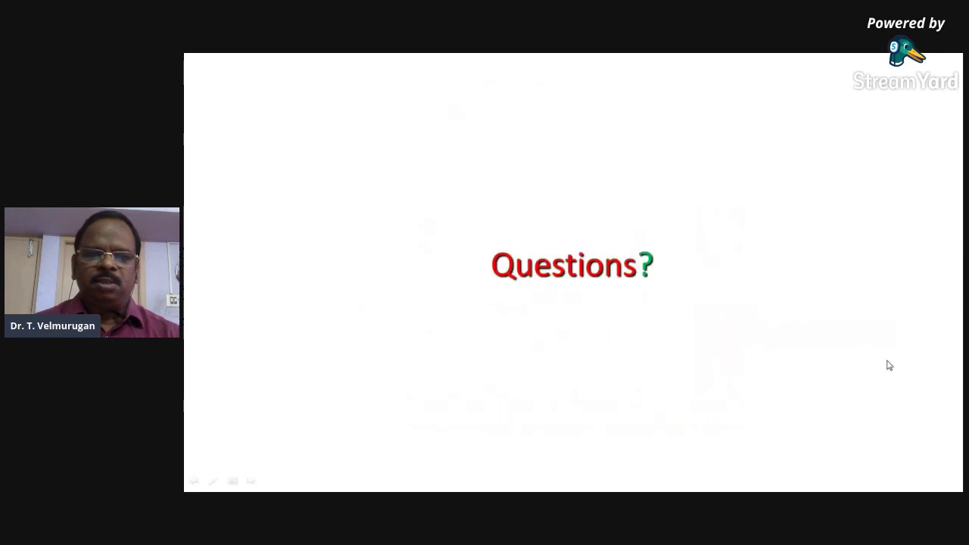